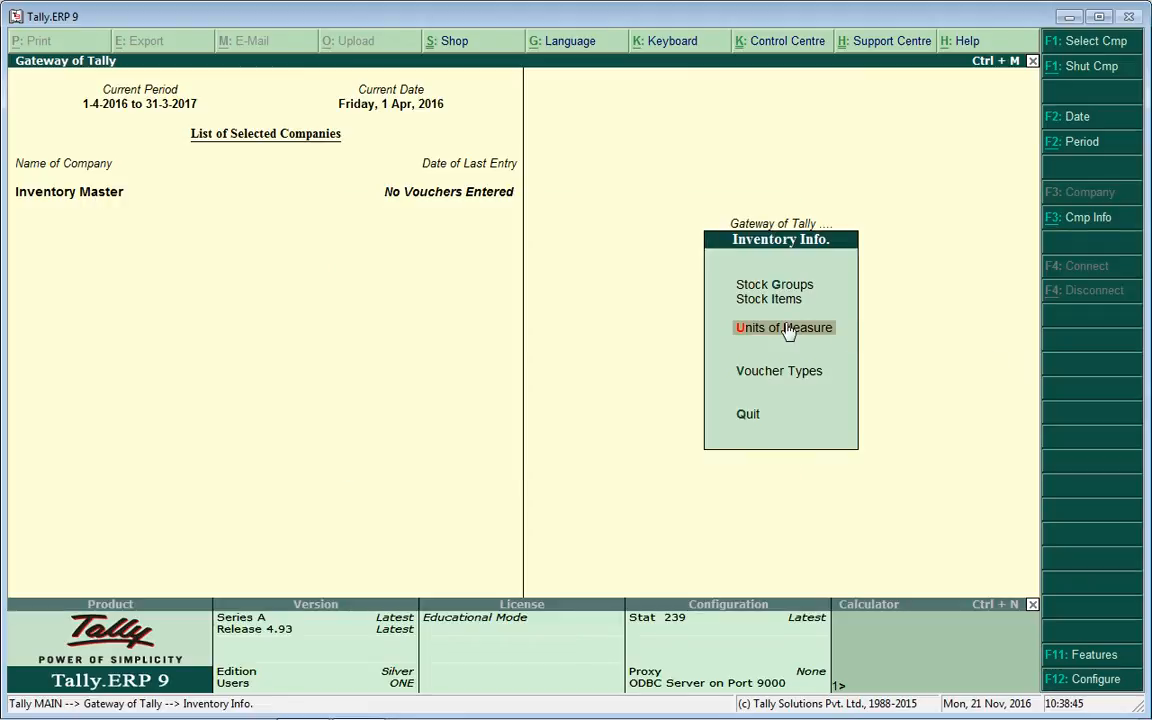
Step: Create a simple unit of measure with symbol kg, formal name Kilogram and 2 decimal places
key(Down)
key(Up)
key(Return)
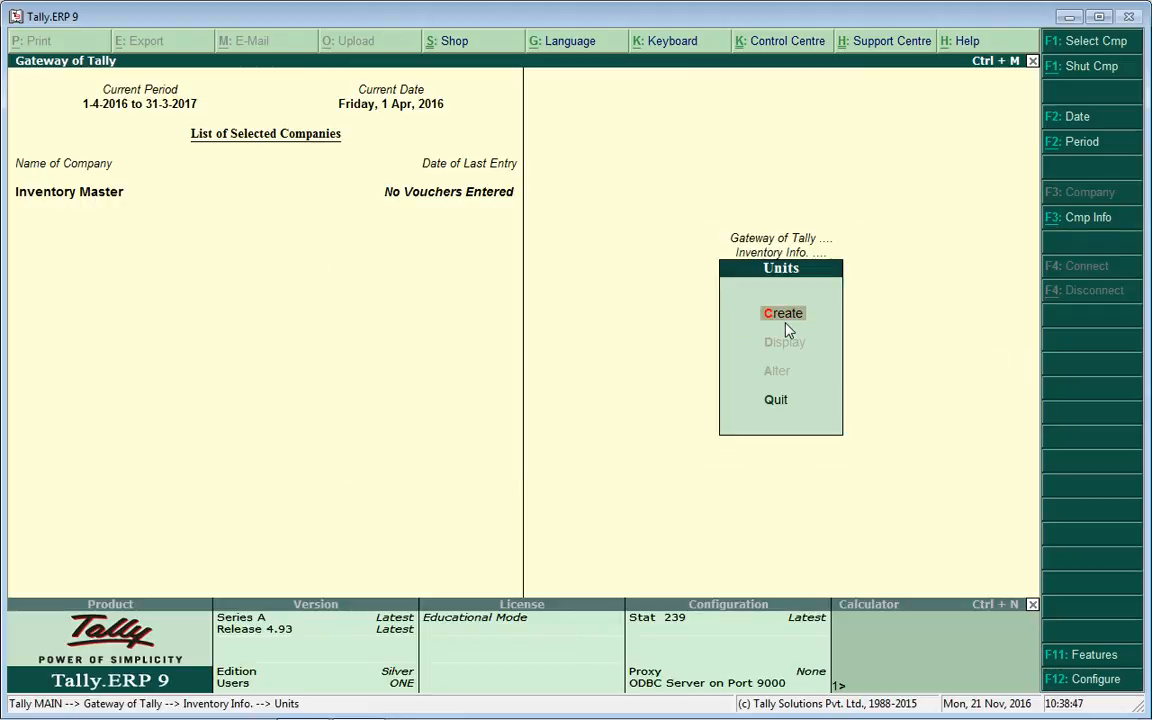
key(Return)
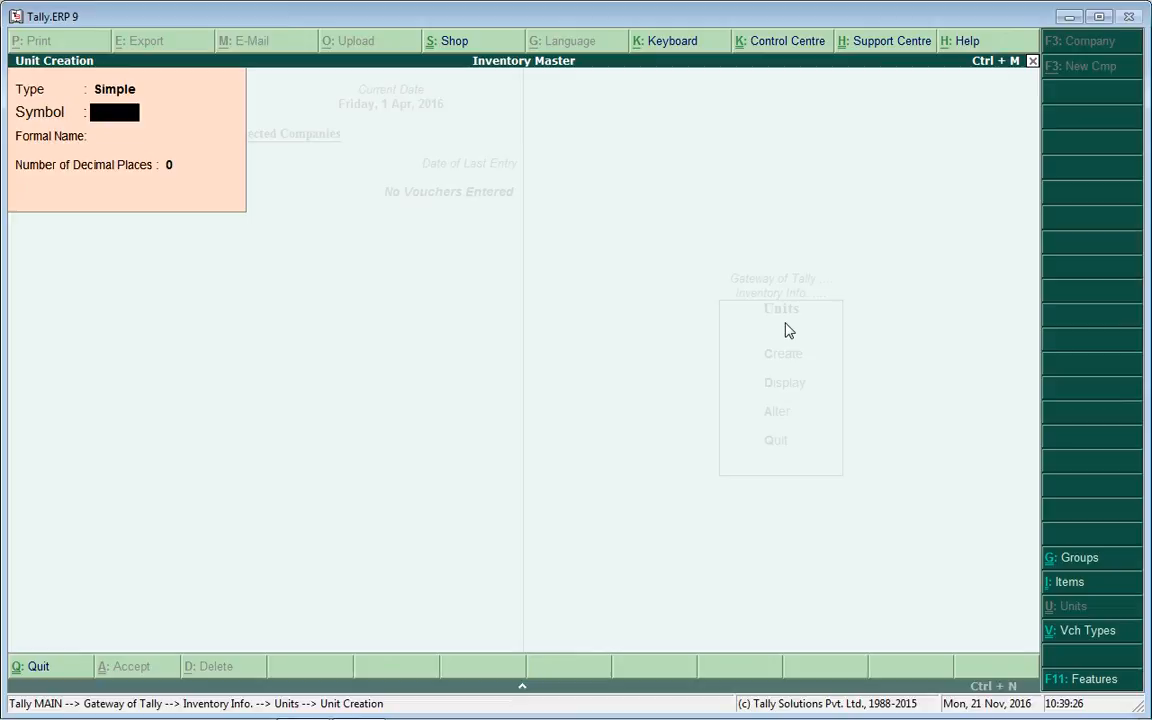
text(kg)
key(Return)
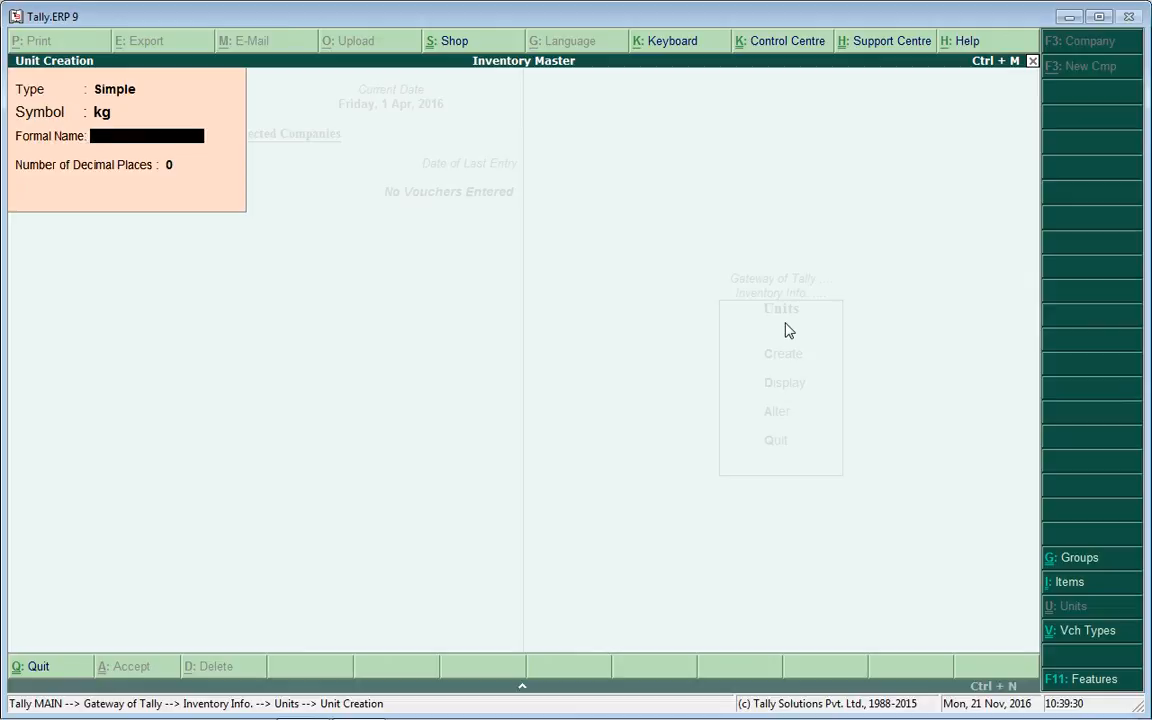
text(Kilogram)
key(Return)
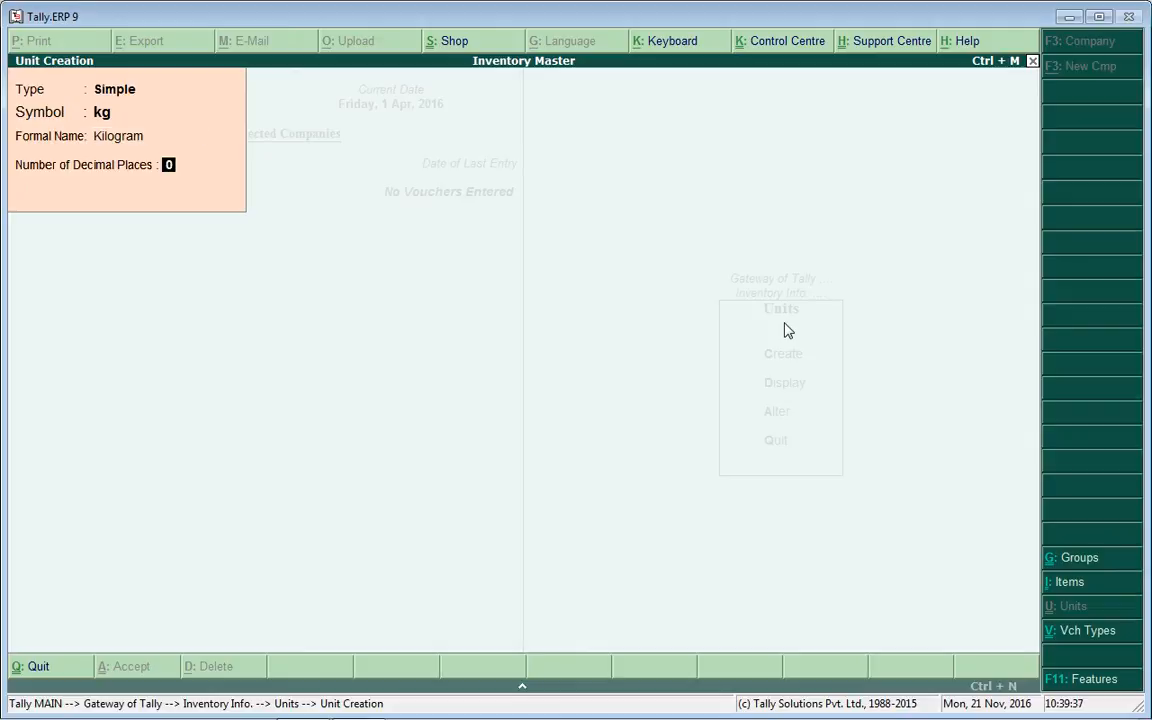
text(2)
key(Return)
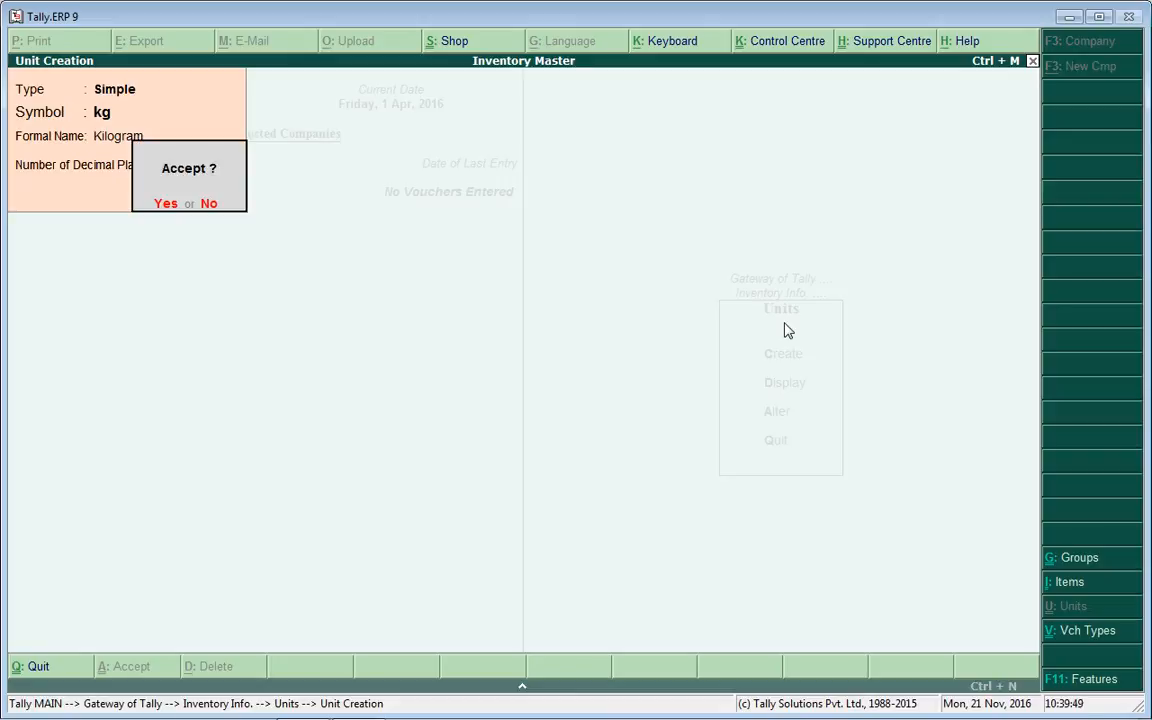
key(Return)
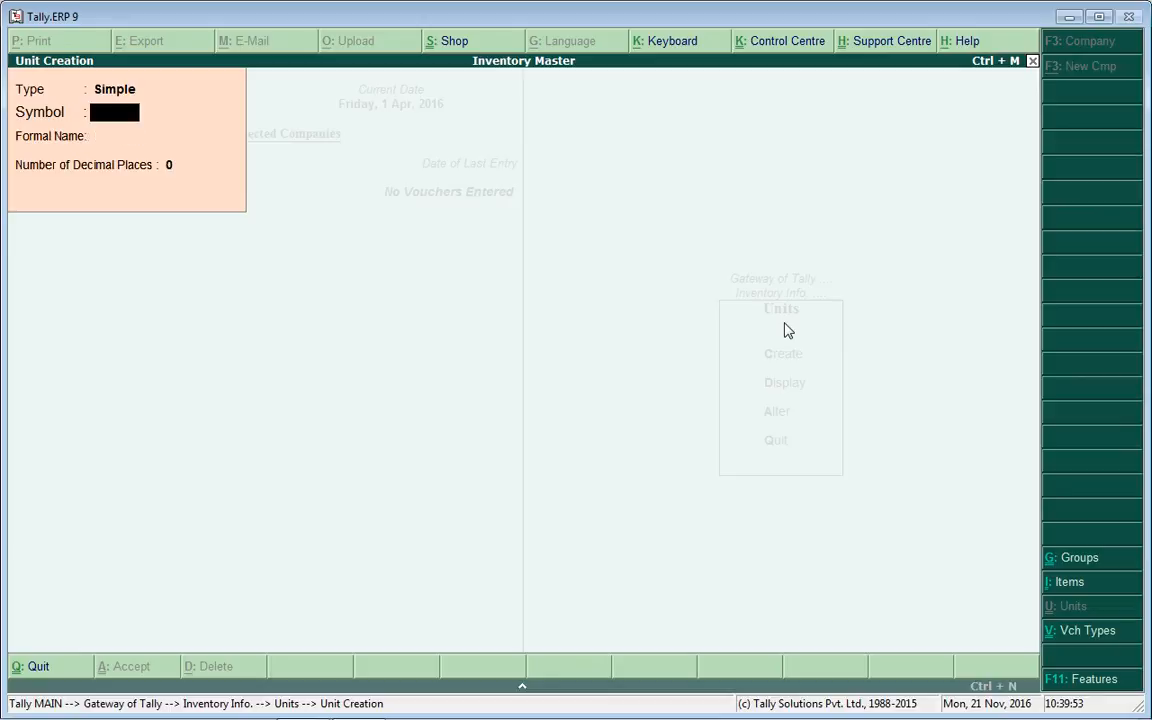
Step: Create a simple unit of measure with symbol g, formal name Gram and 2 decimal places
text(gram)
key(Return)
key(Return)
key(BackSpace)
key(BackSpace)
text(g)
key(Return)
text(Gram)
key(Return)
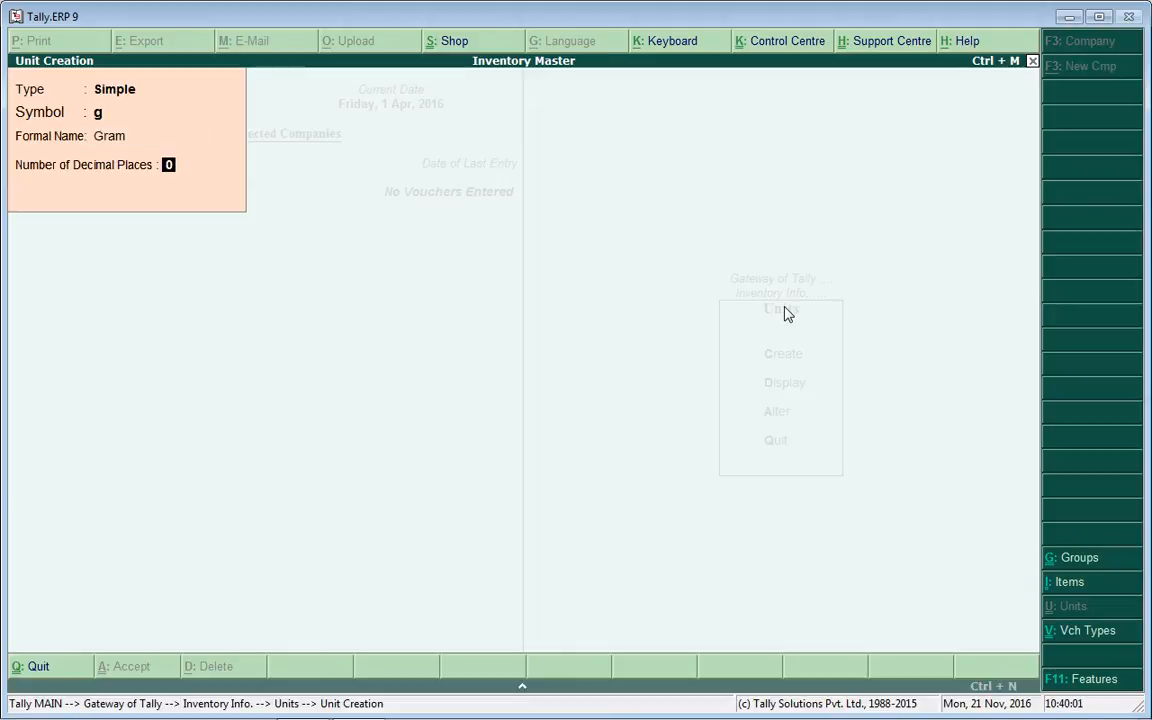
text(2)
key(Return)
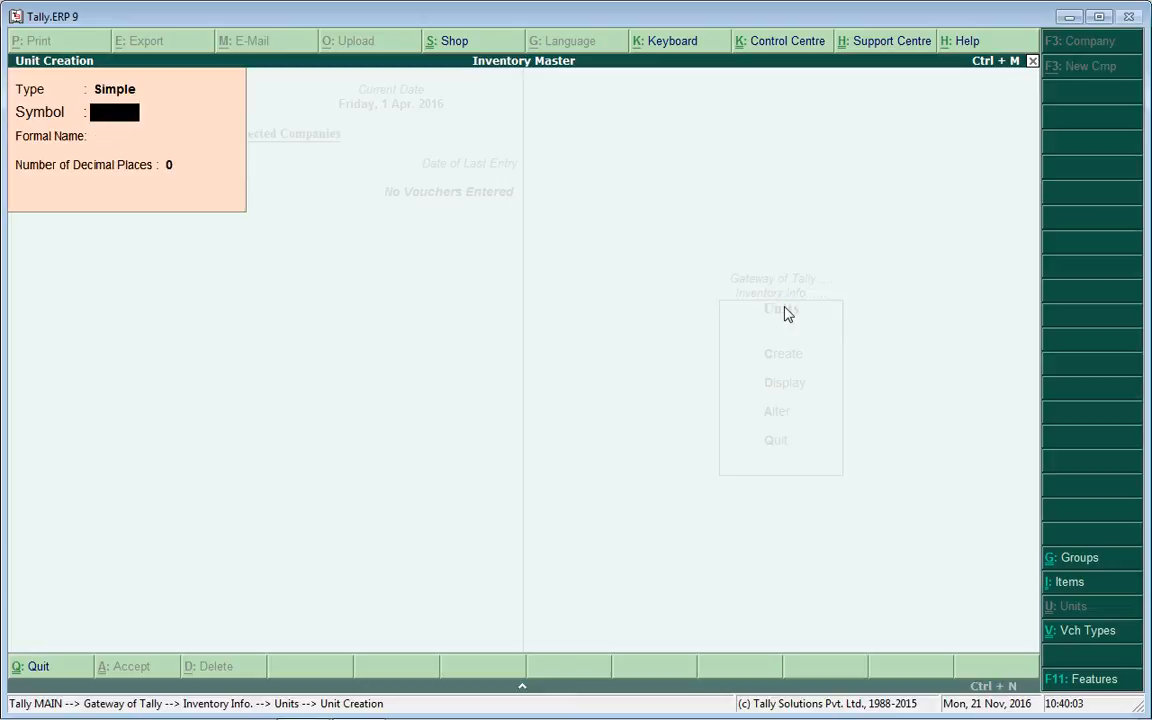
Step: Create a simple unit of measure with symbol pcs, formal name Pices and 0 decimal places
text(pcs)
key(Return)
text(Picew)
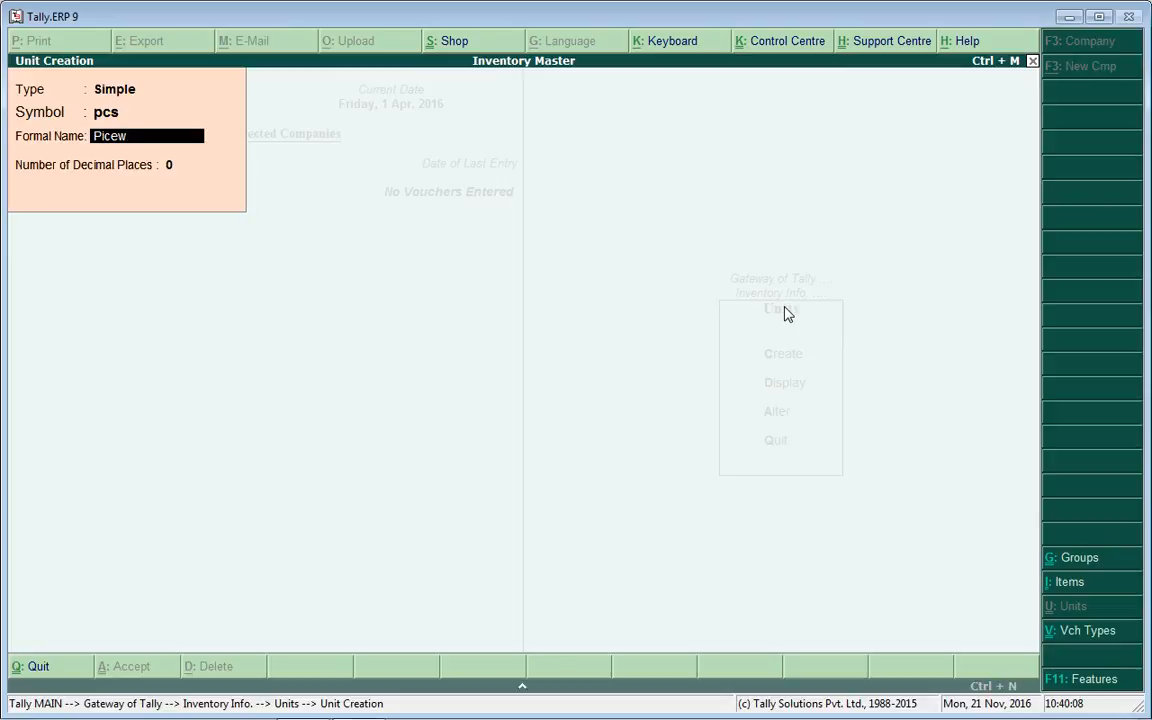
key(BackSpace)
text(s)
key(Return)
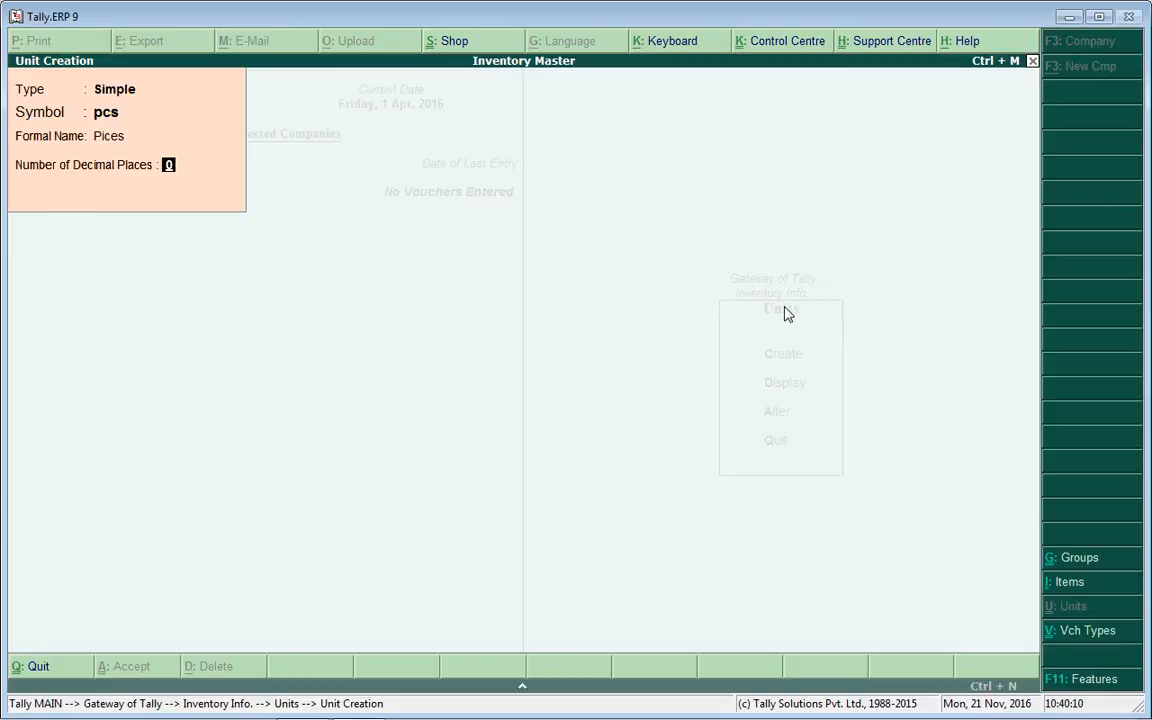
key(Return)
key(Return)
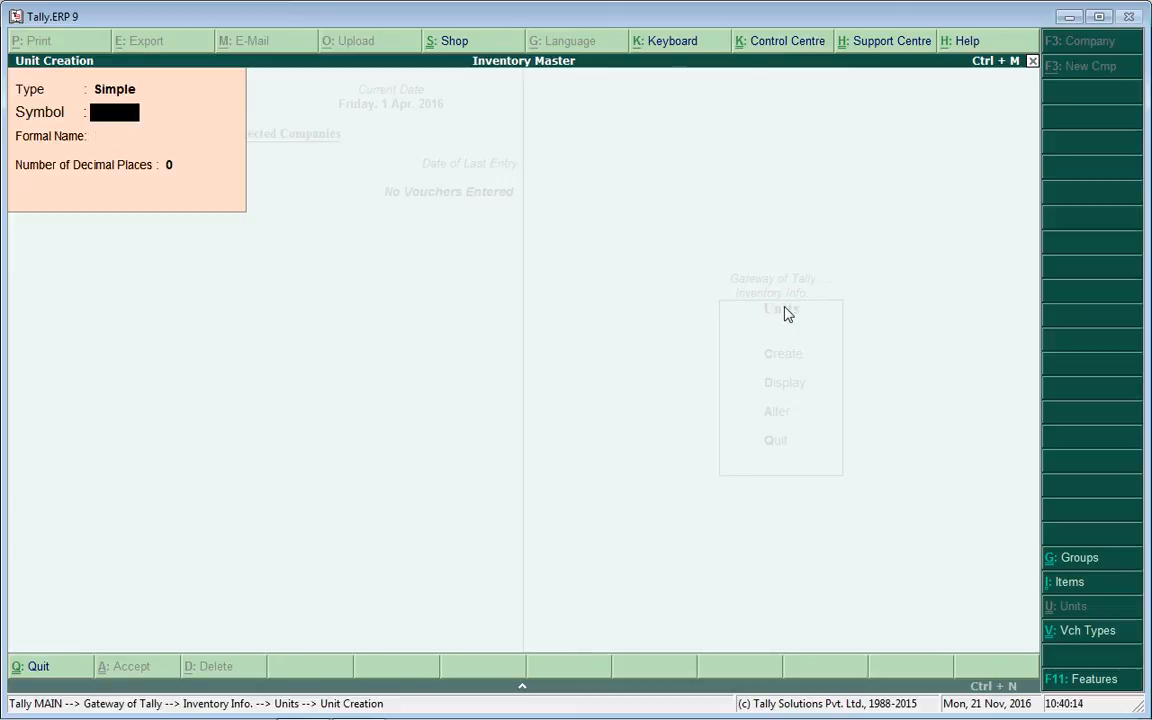
Step: Create a simple unit of measure with symbol ltr, formal name Letter and 0 decimal places
text(ltr)
key(Return)
key(Return)
key(BackSpace)
text(L)
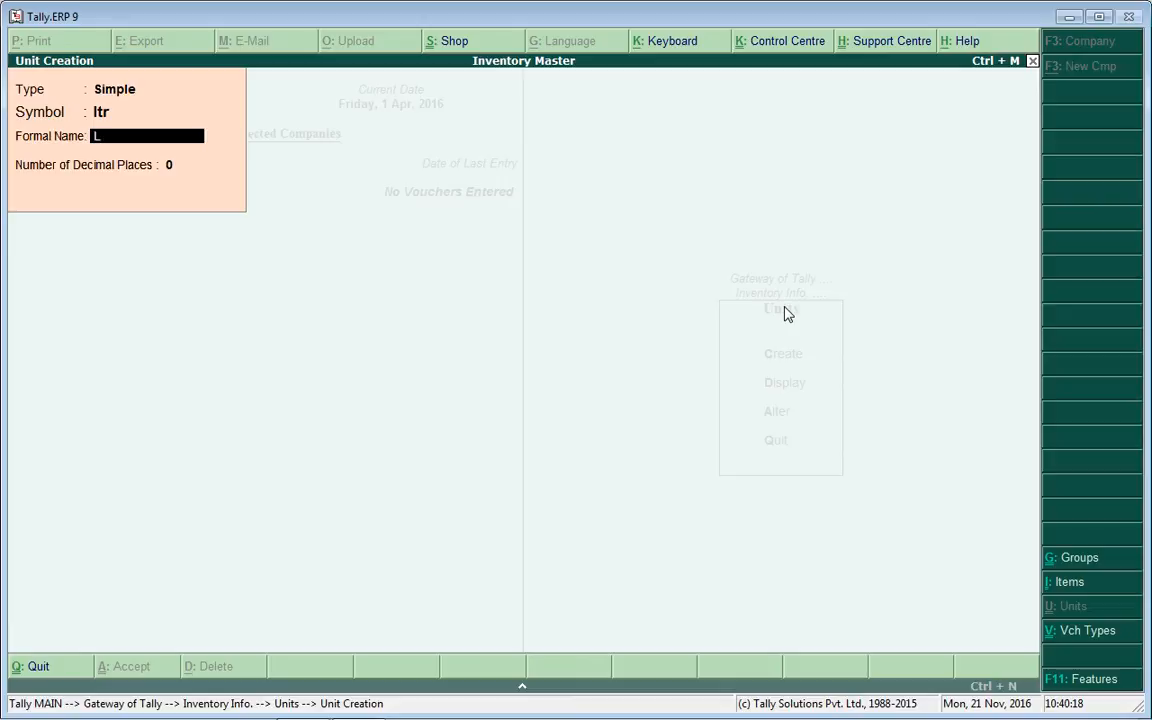
text(etter)
key(Return)
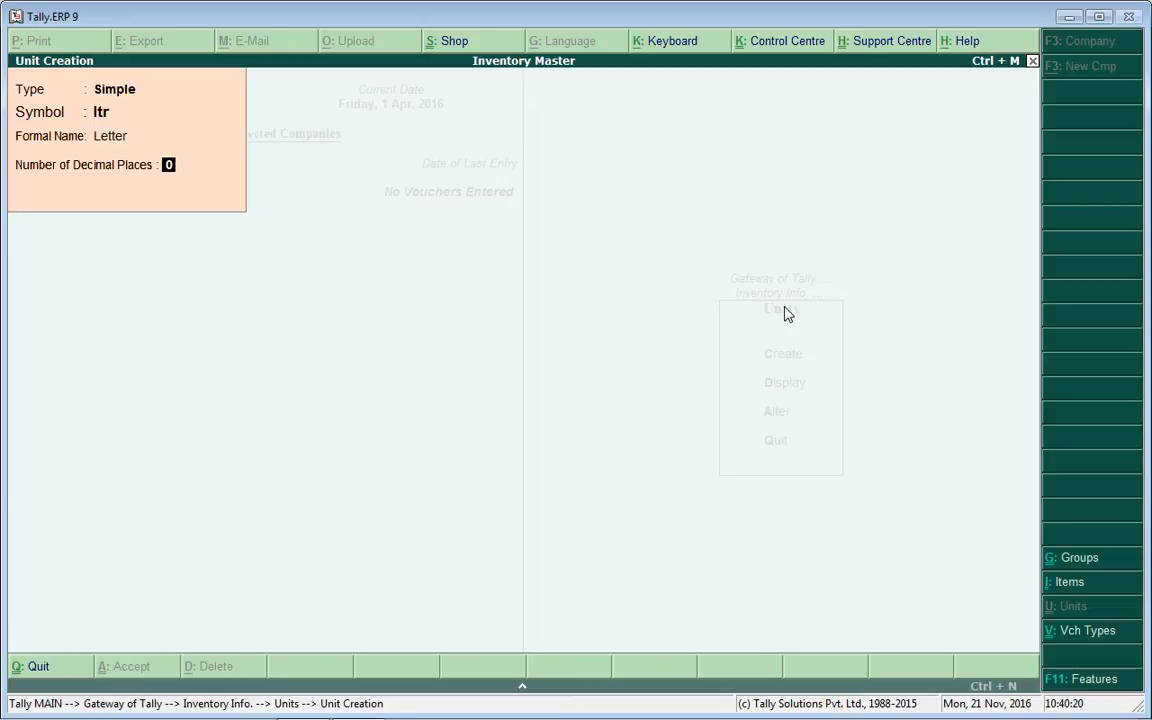
key(Return)
key(Return)
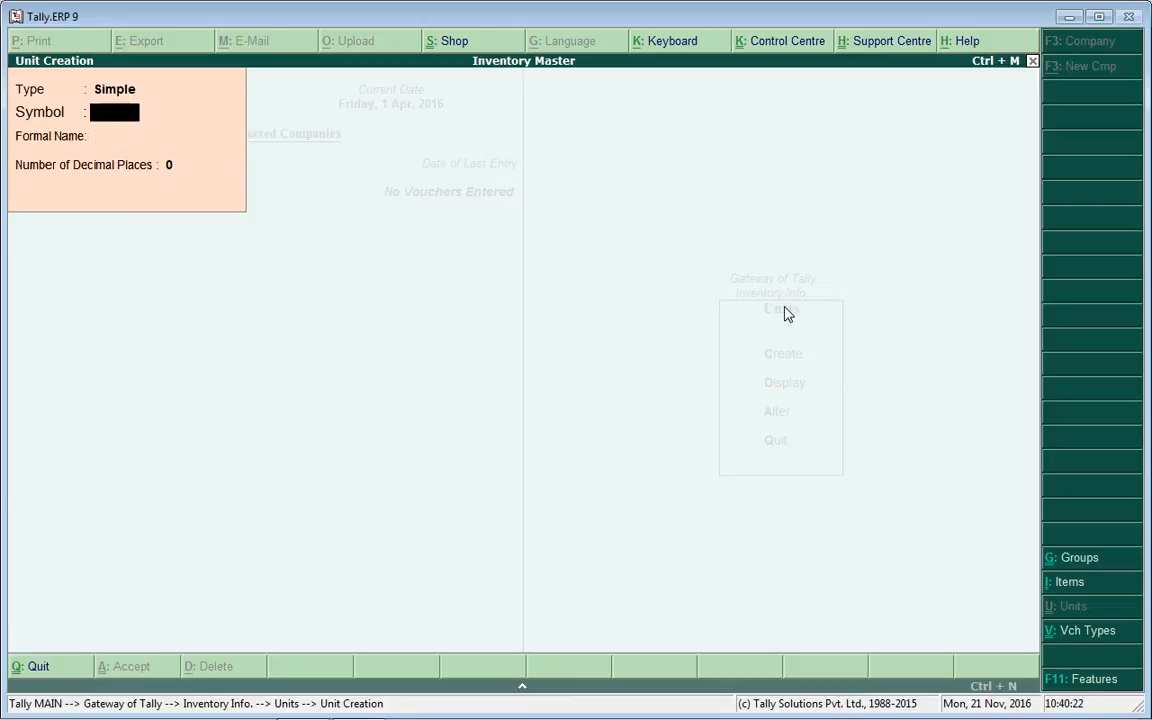
Step: Leave unit creation and look through the list of units available for display
key(Escape)
key(y)
key(Down)
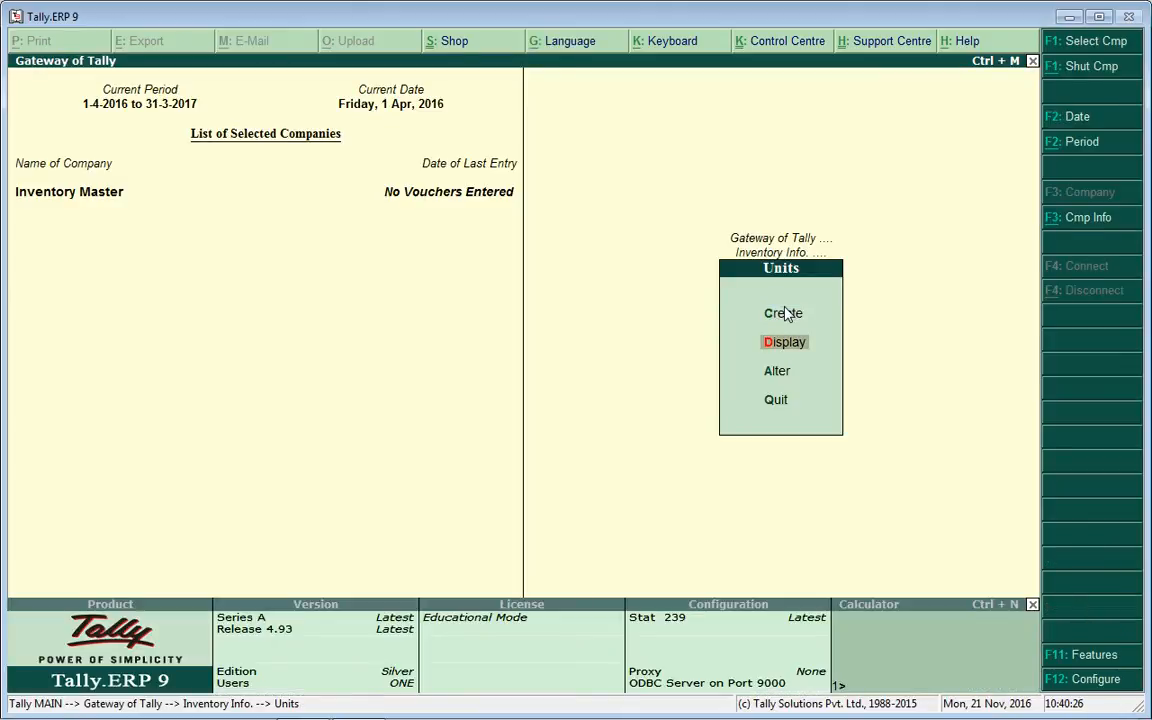
key(Return)
key(Down)
key(Down)
key(Down)
key(Up)
key(Up)
key(Up)
key(Down)
key(Down)
key(Down)
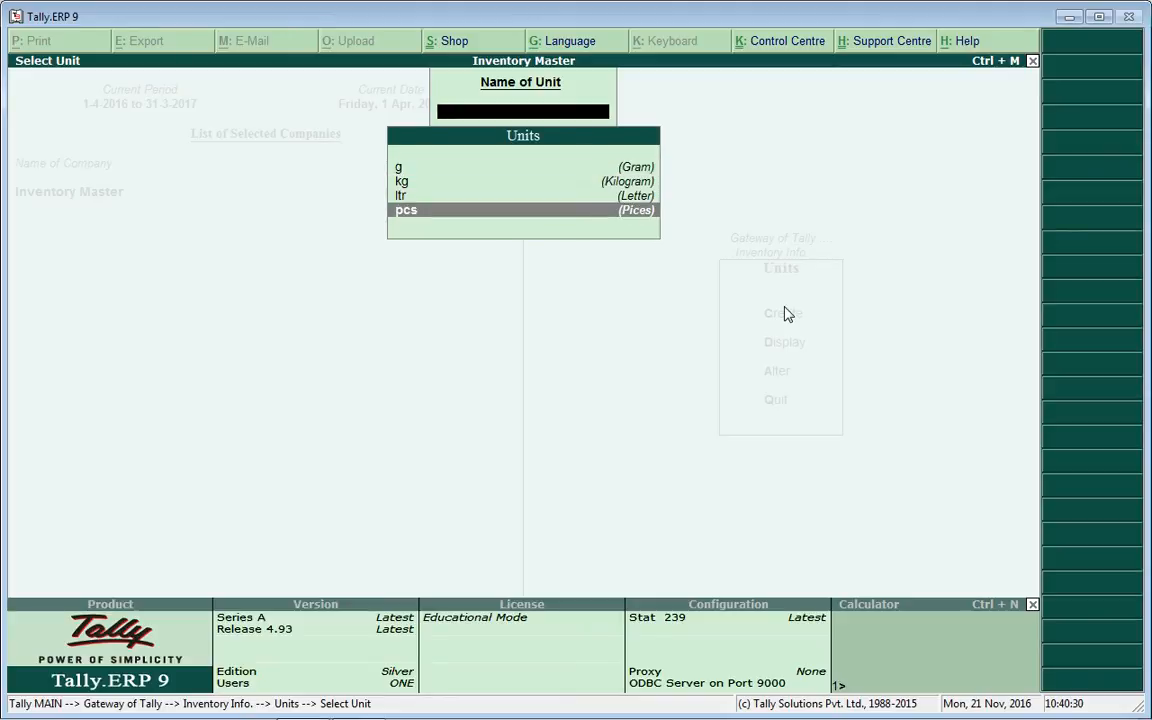
key(Up)
key(Up)
key(Up)
key(Escape)
Step: Open the ltr unit for alteration and delete it
key(Down)
key(Return)
key(Down)
key(Down)
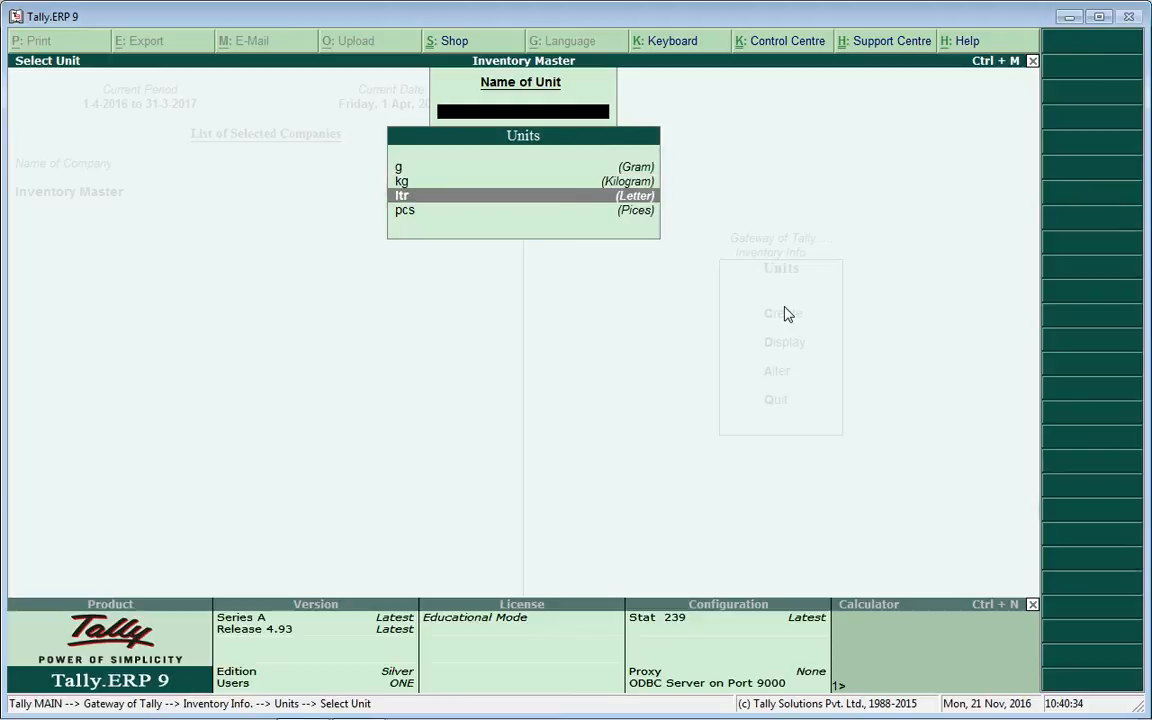
key(Down)
key(Up)
key(Up)
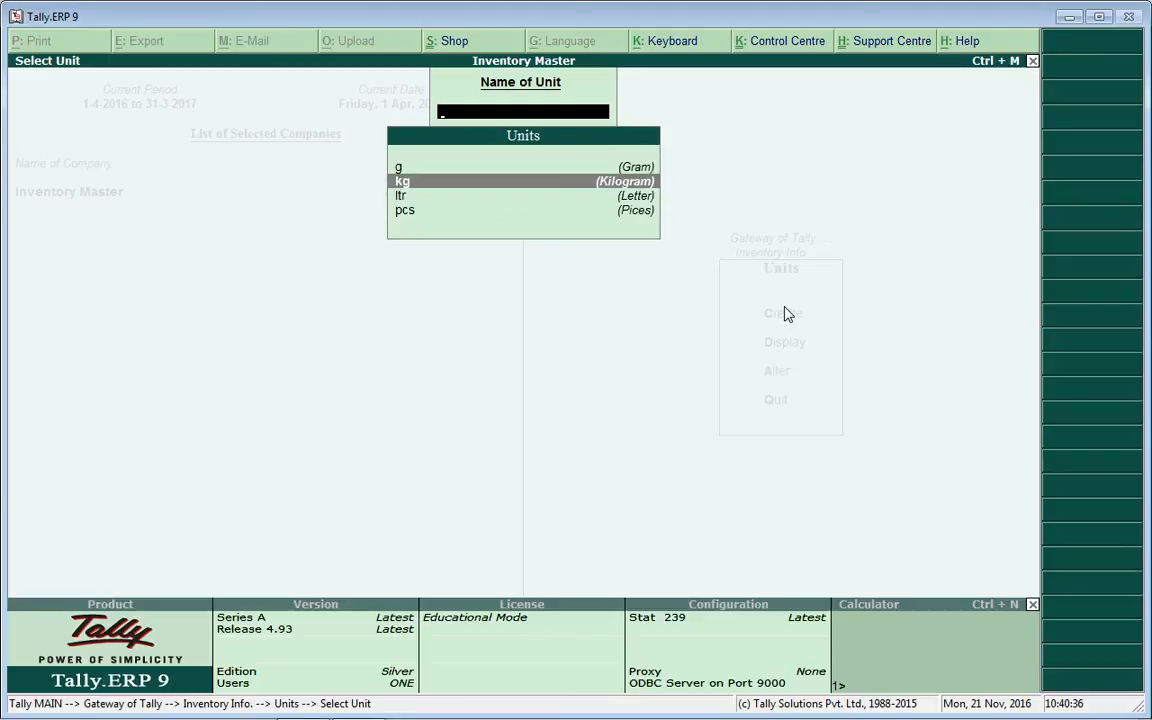
key(Down)
key(Down)
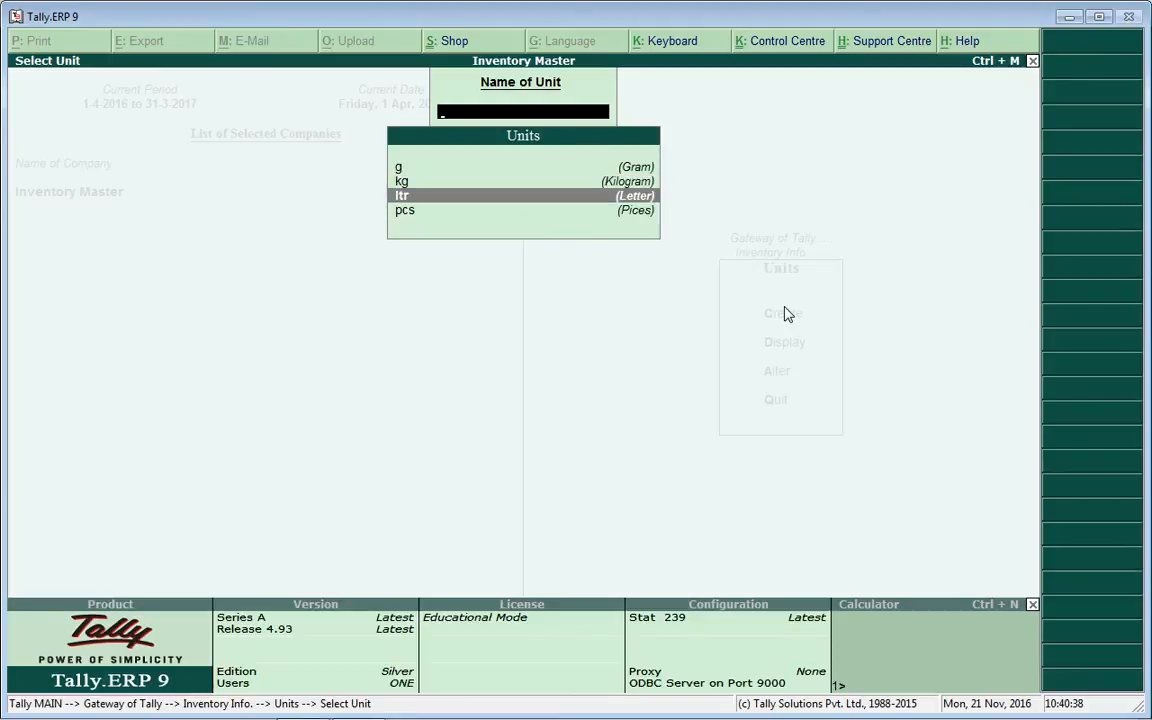
key(Up)
key(Return)
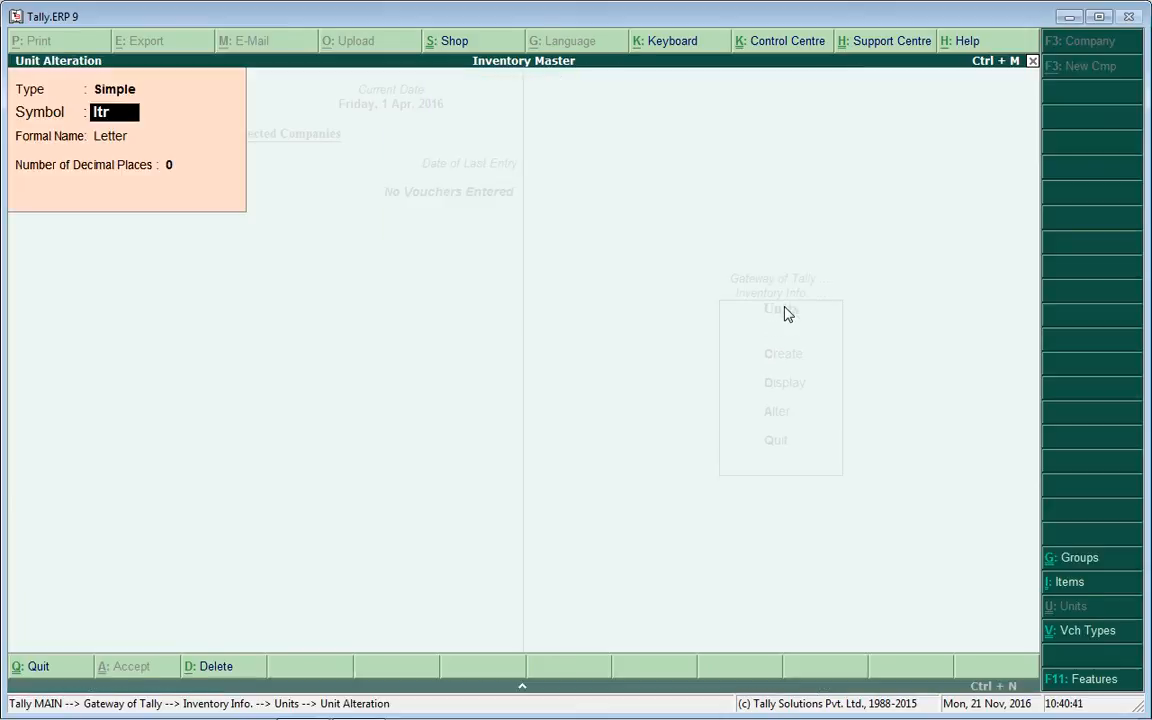
key(Return)
key(Return)
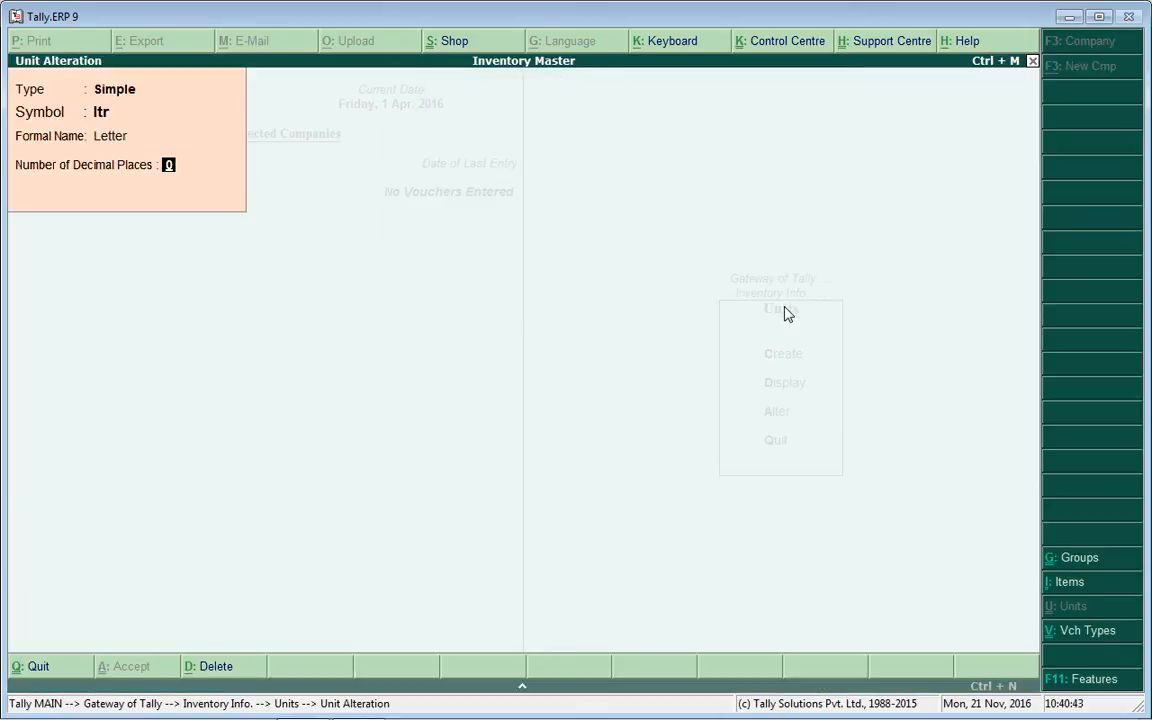
key(alt+d)
key(y)
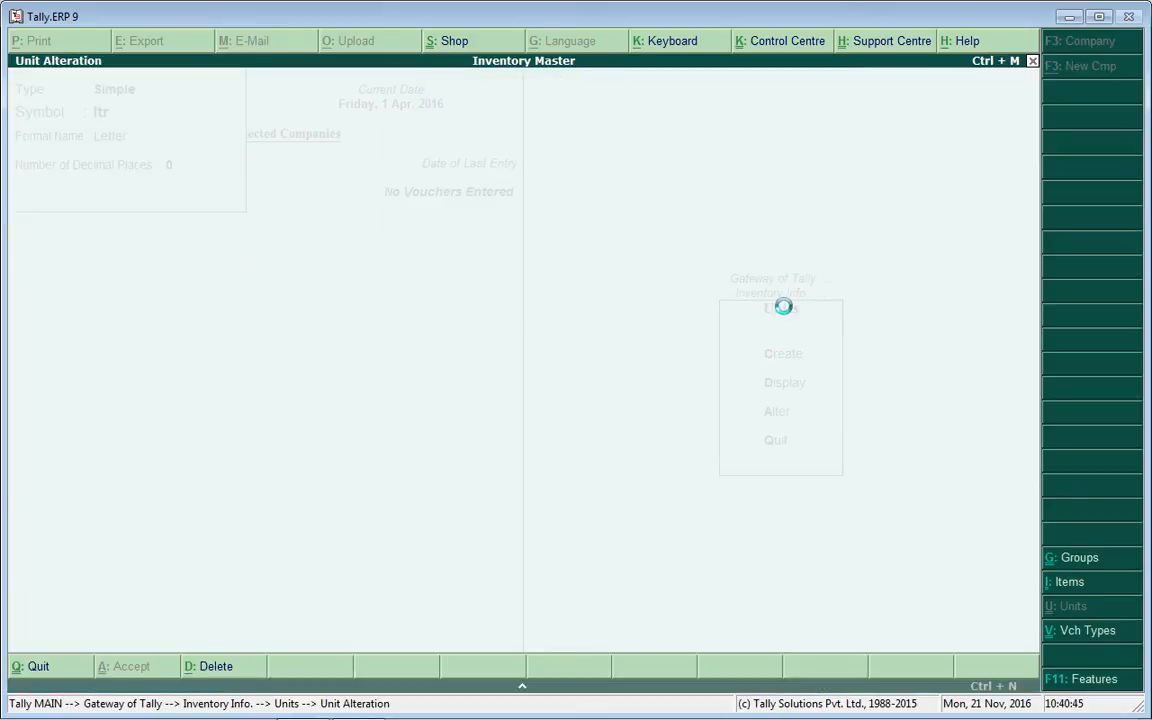
Step: Check the remaining units for a symbol starting with l, and return to the inventory information menu
key(Down)
key(Down)
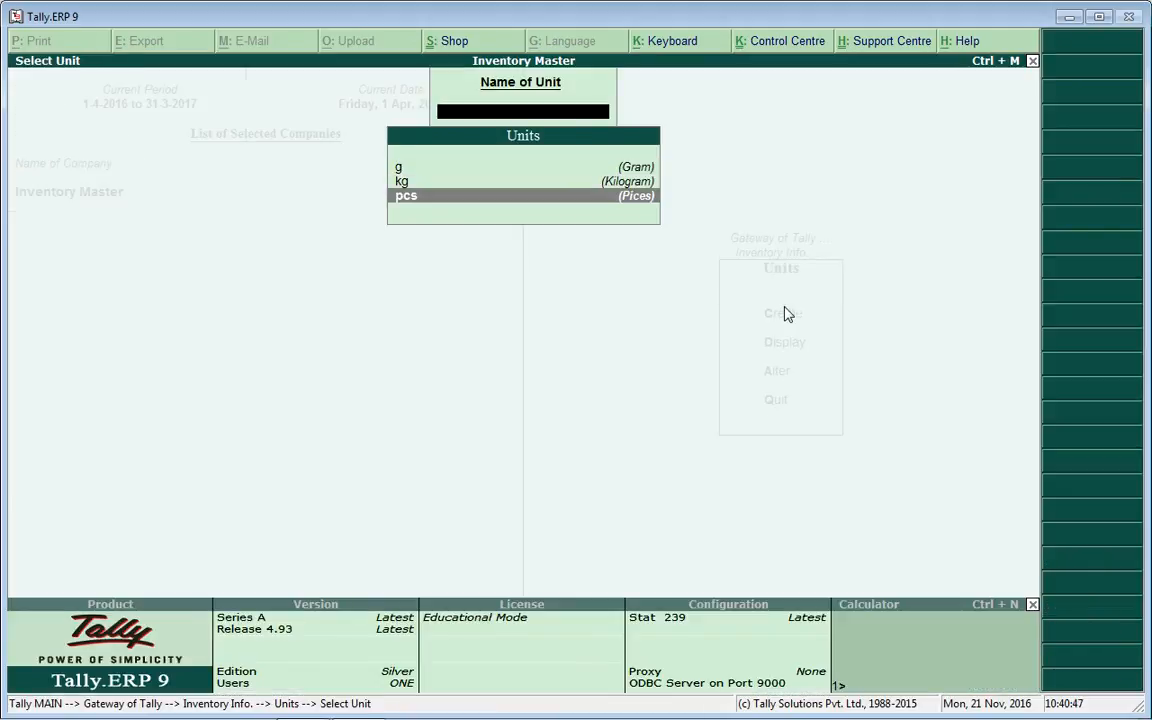
key(Up)
key(Up)
key(Down)
key(Down)
key(l)
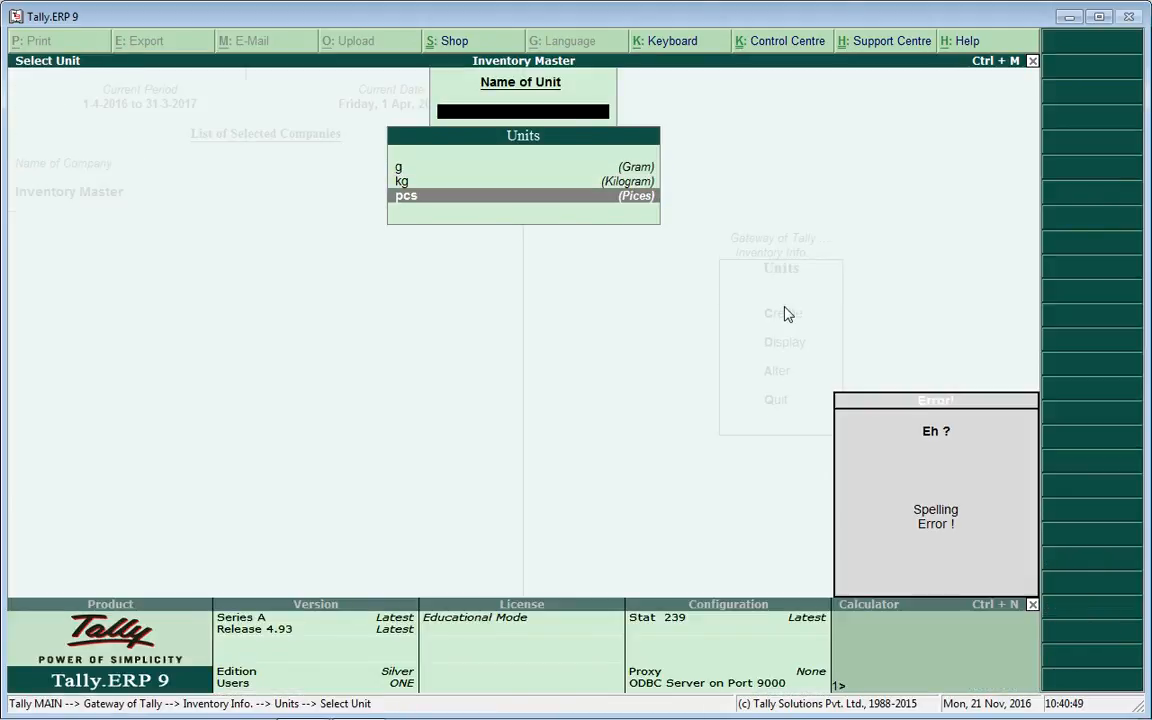
key(Up)
key(Up)
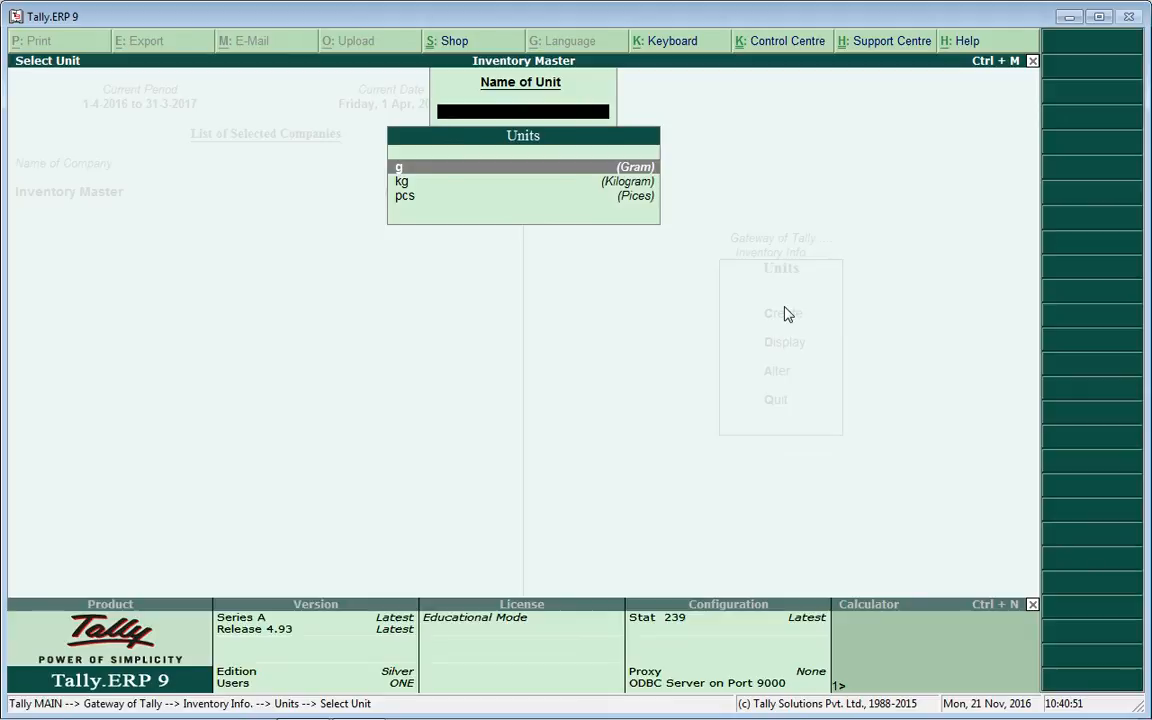
key(Escape)
key(Escape)
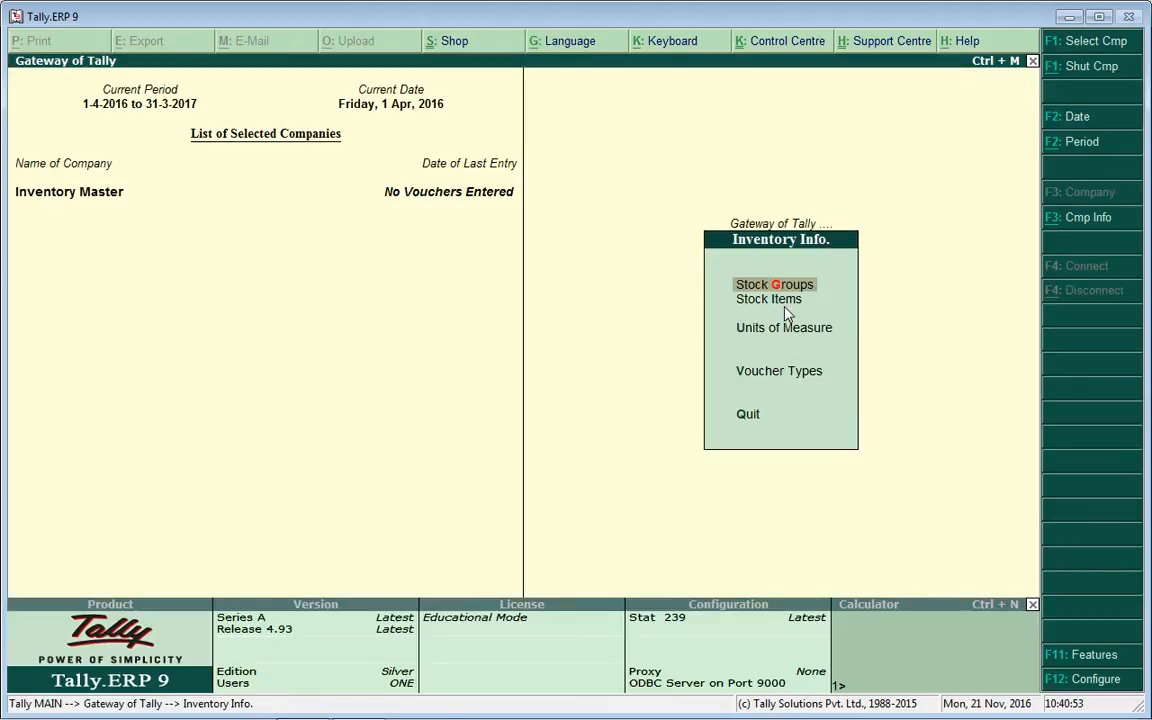
Step: Create a single stock group named Sony under Primary, with adding of item quantities set to No
key(Down)
key(Up)
key(Return)
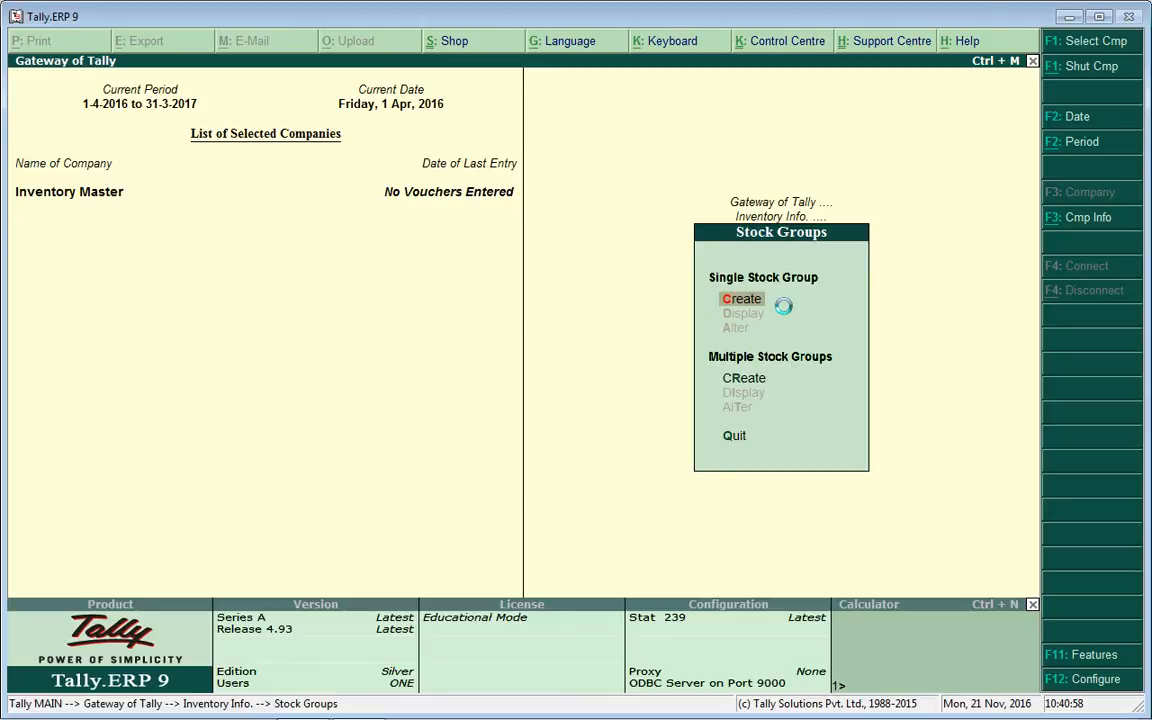
key(Return)
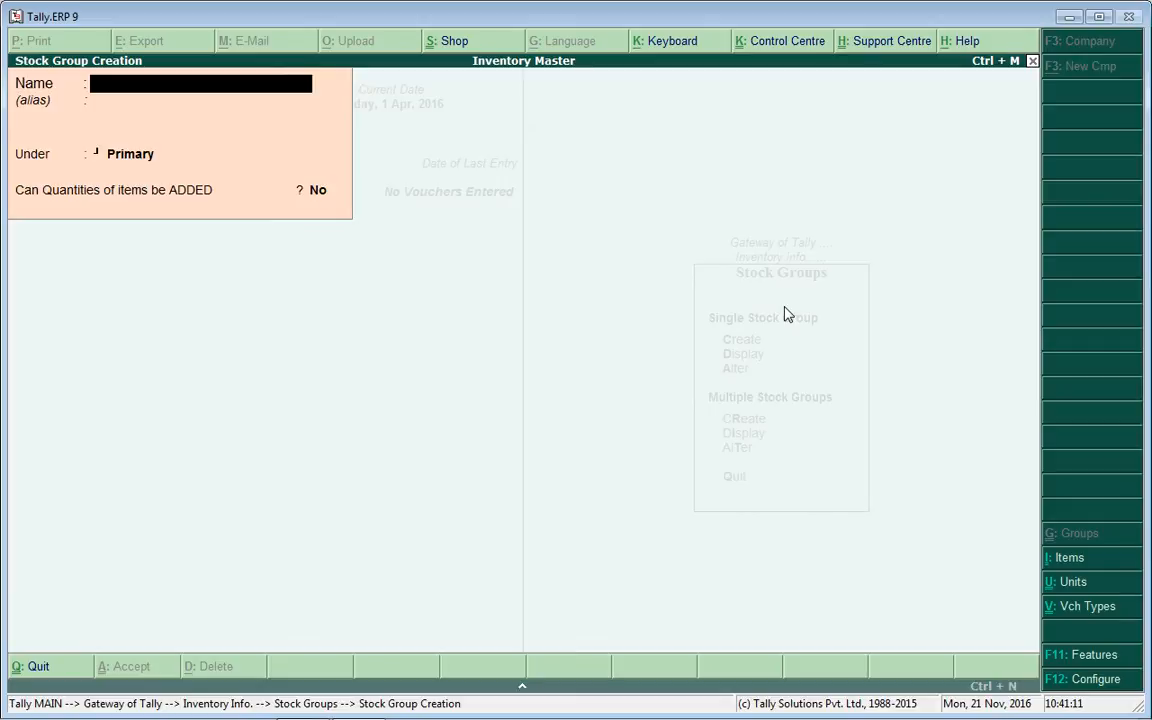
text(Son)
text(y)
key(Return)
key(Return)
key(Return)
key(Return)
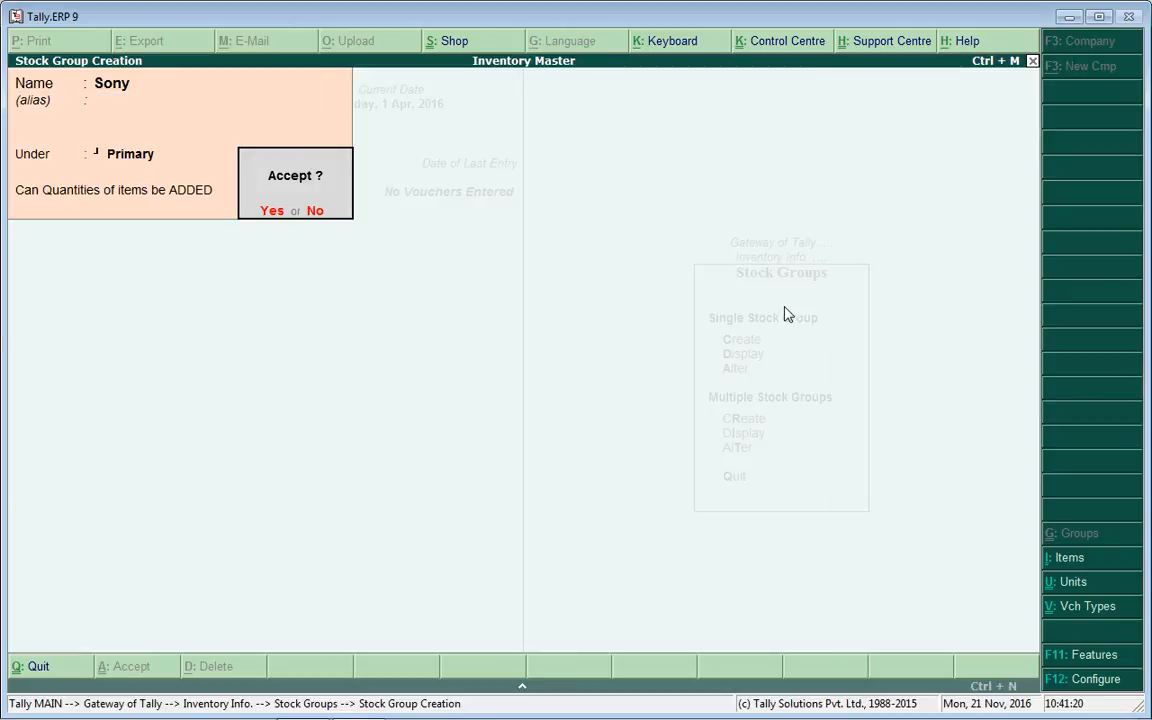
key(Return)
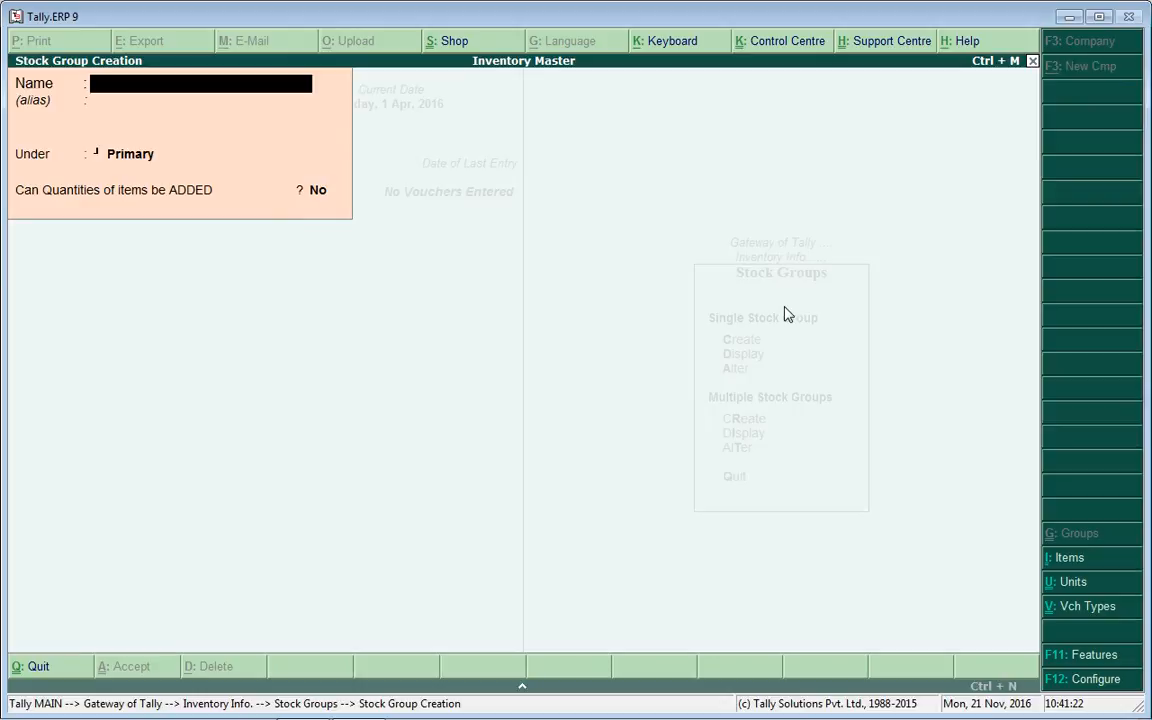
Step: Create another stock group named Lg under Primary, with adding of item quantities set to No
text(Lg)
key(Return)
key(Return)
key(Return)
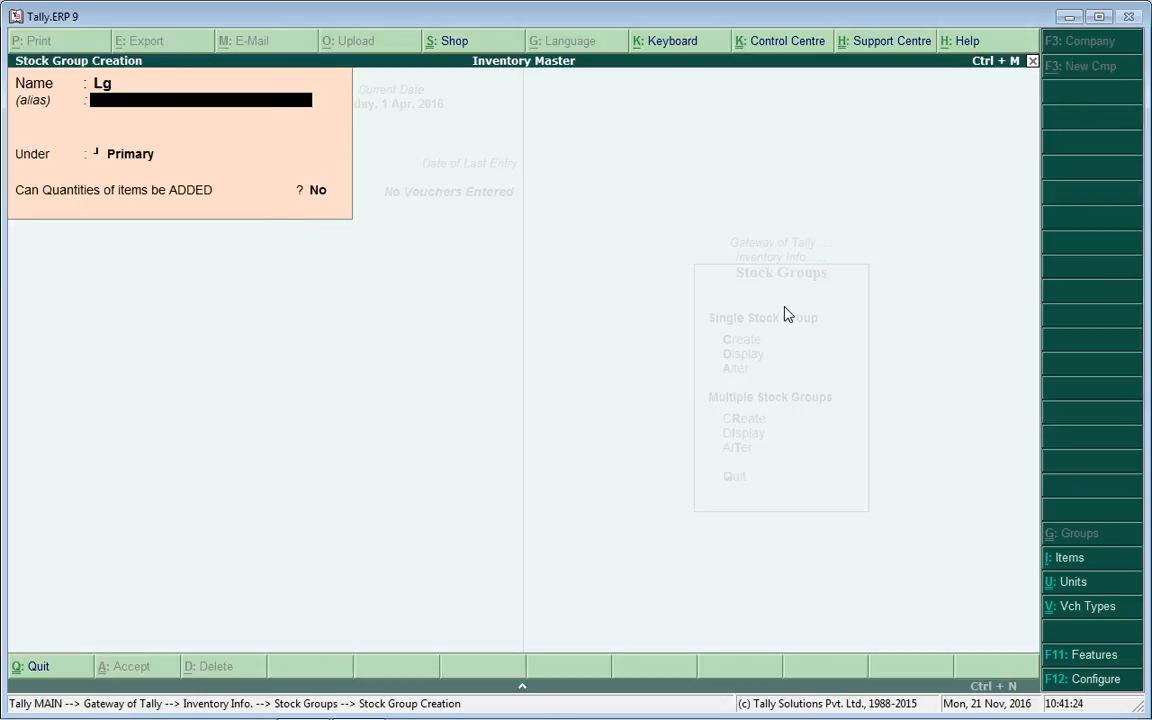
key(Return)
key(Return)
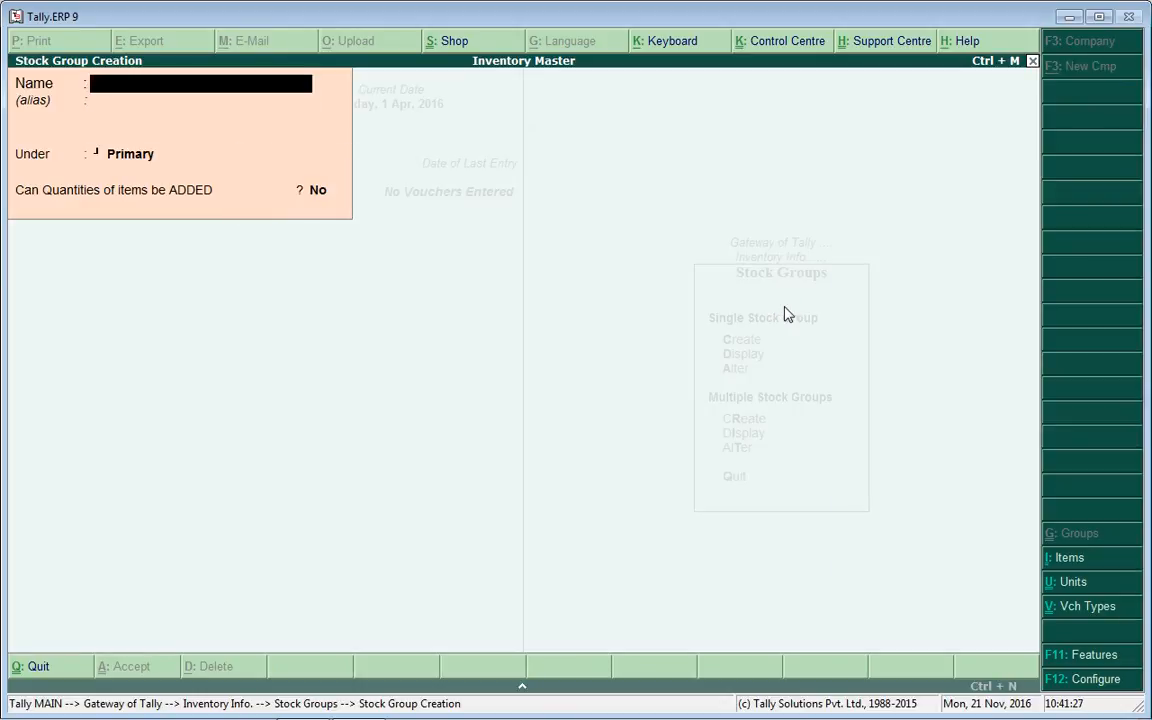
Step: Leave stock group creation and view the list of single stock groups for display, and again for alteration
key(Escape)
key(Return)
key(Down)
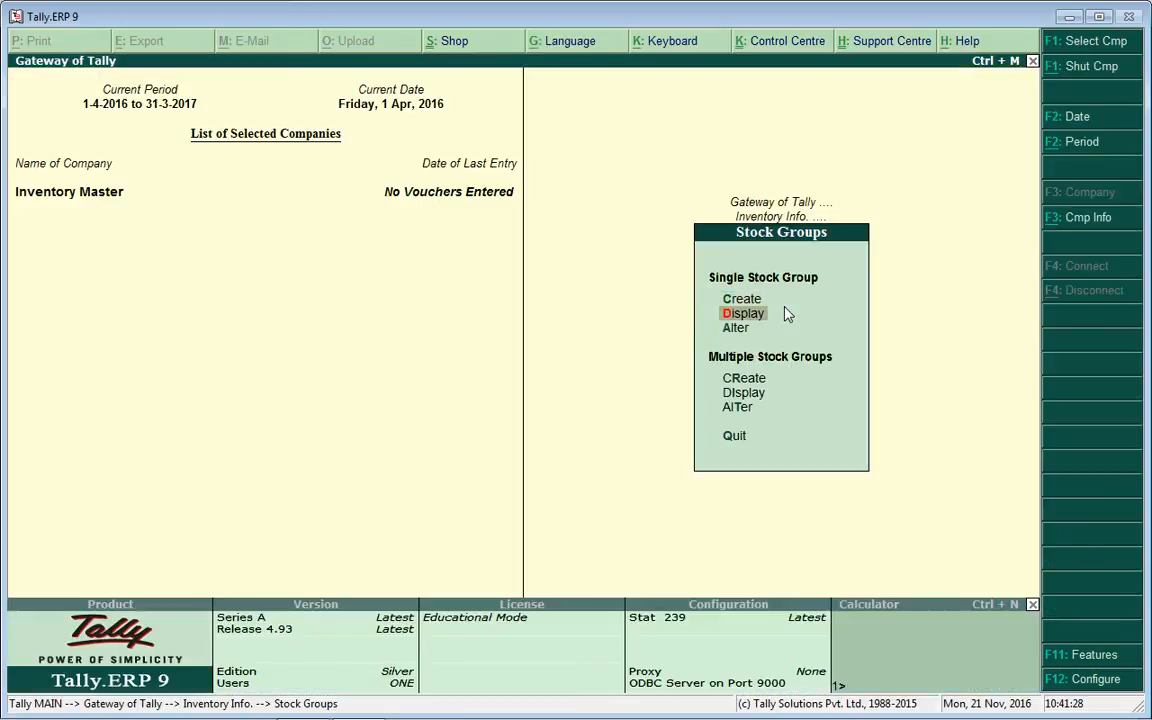
key(Return)
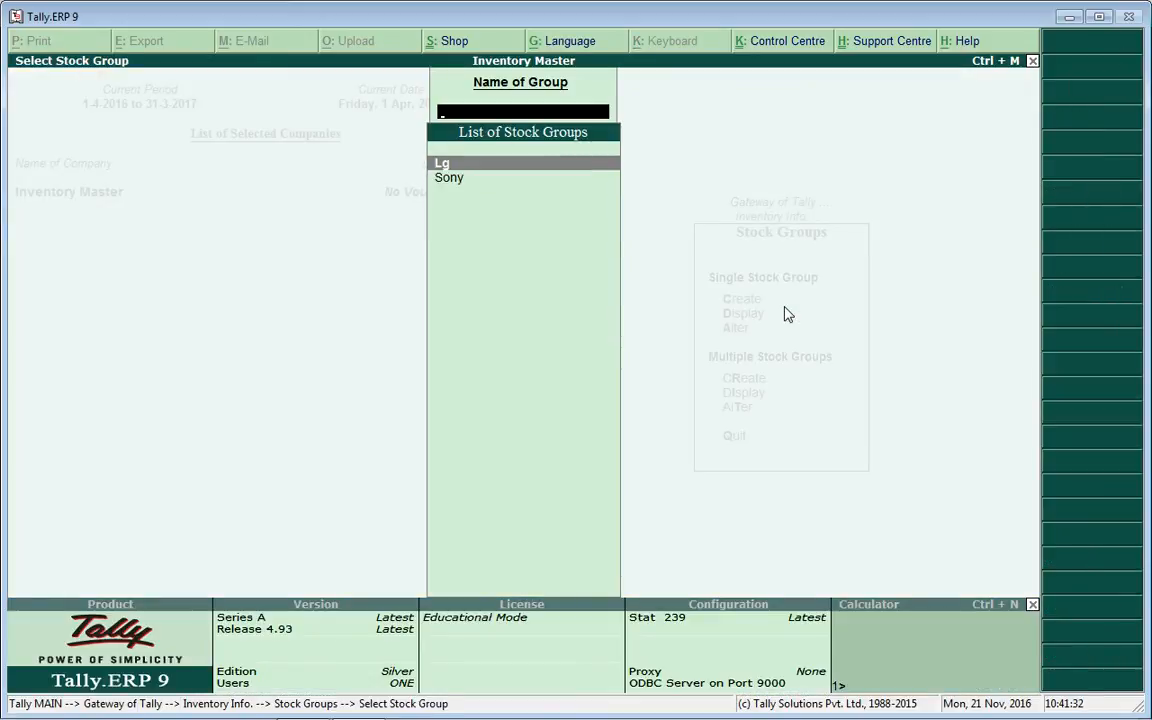
key(Escape)
key(Down)
key(Return)
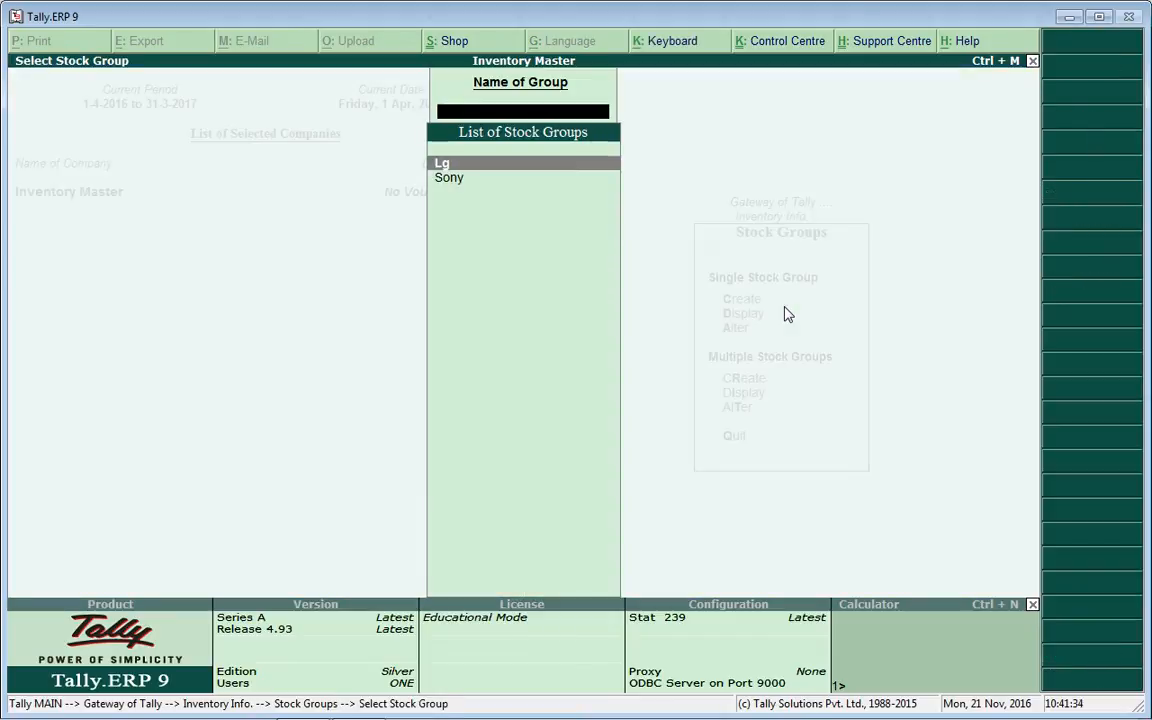
Step: Open the Sony stock group for alteration, call up its deletion, and back out to the inventory information menu
key(Down)
key(Up)
key(Down)
key(Return)
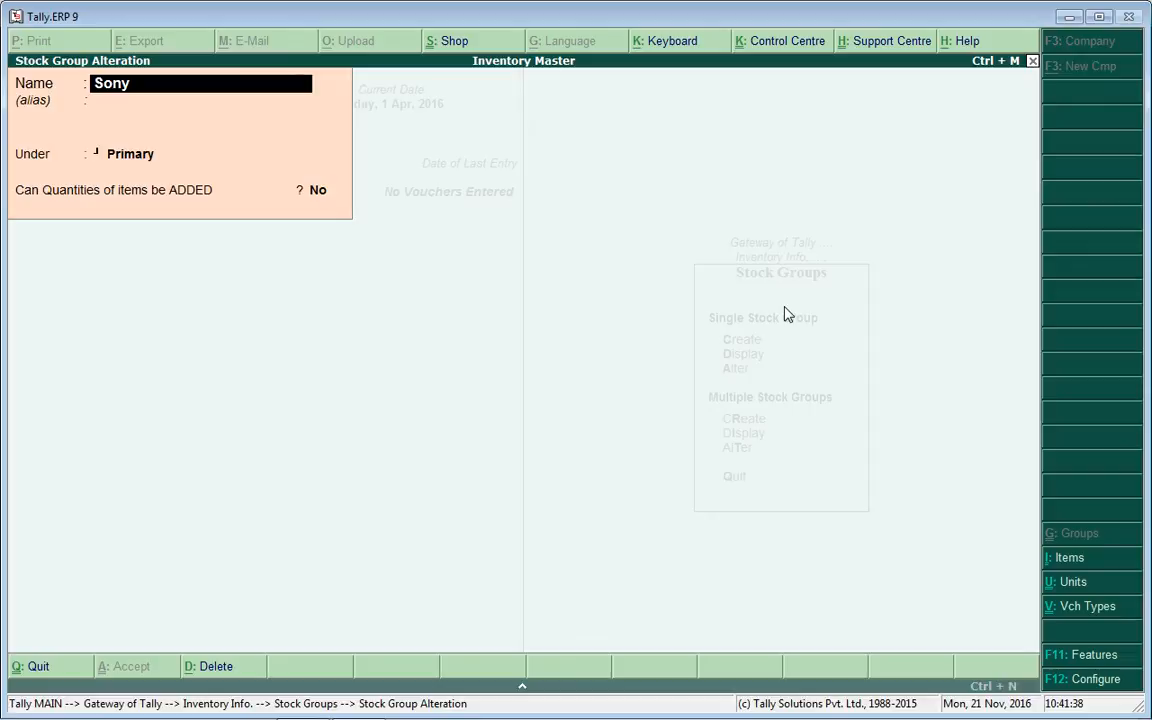
key(alt+d)
key(Escape)
key(Escape)
key(Escape)
key(y)
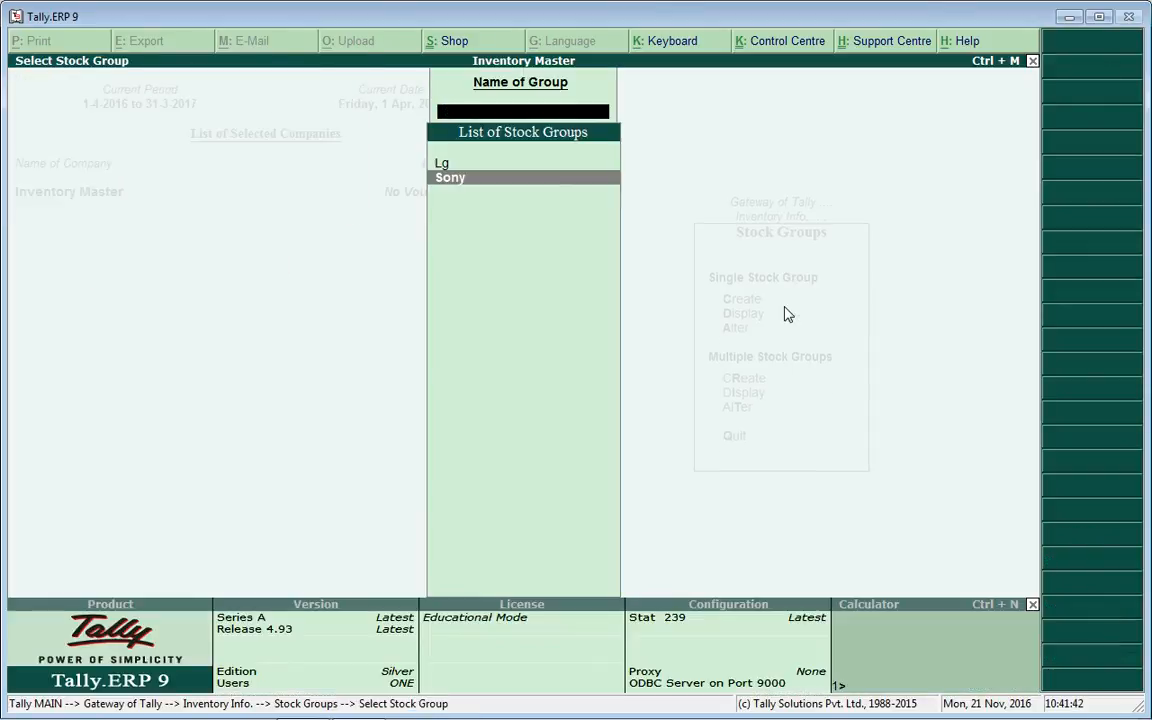
key(Escape)
key(Escape)
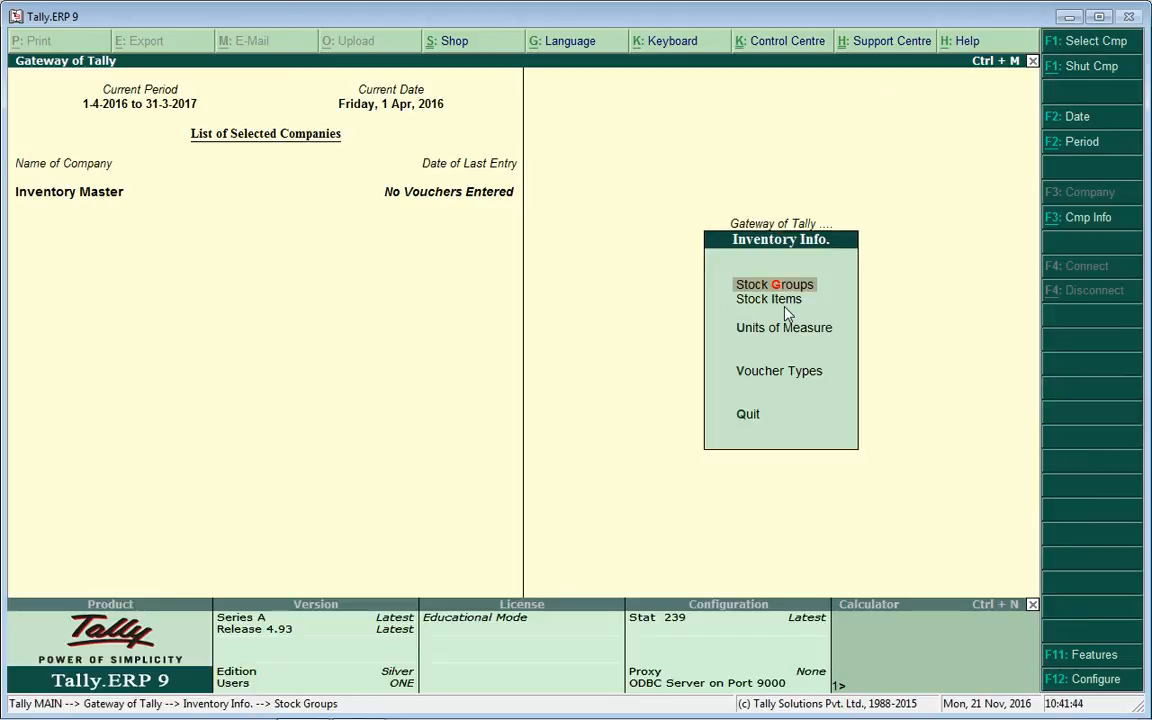
Step: Start creating a single stock item named Tv with no alias
key(Down)
key(Down)
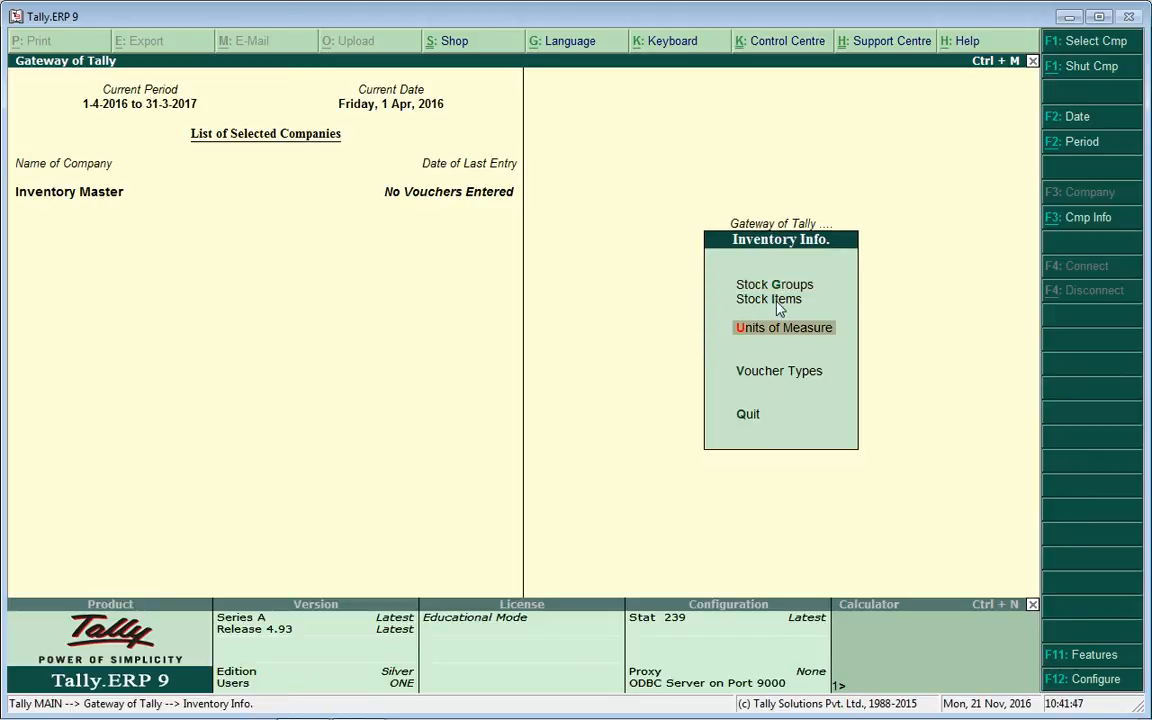
key(Up)
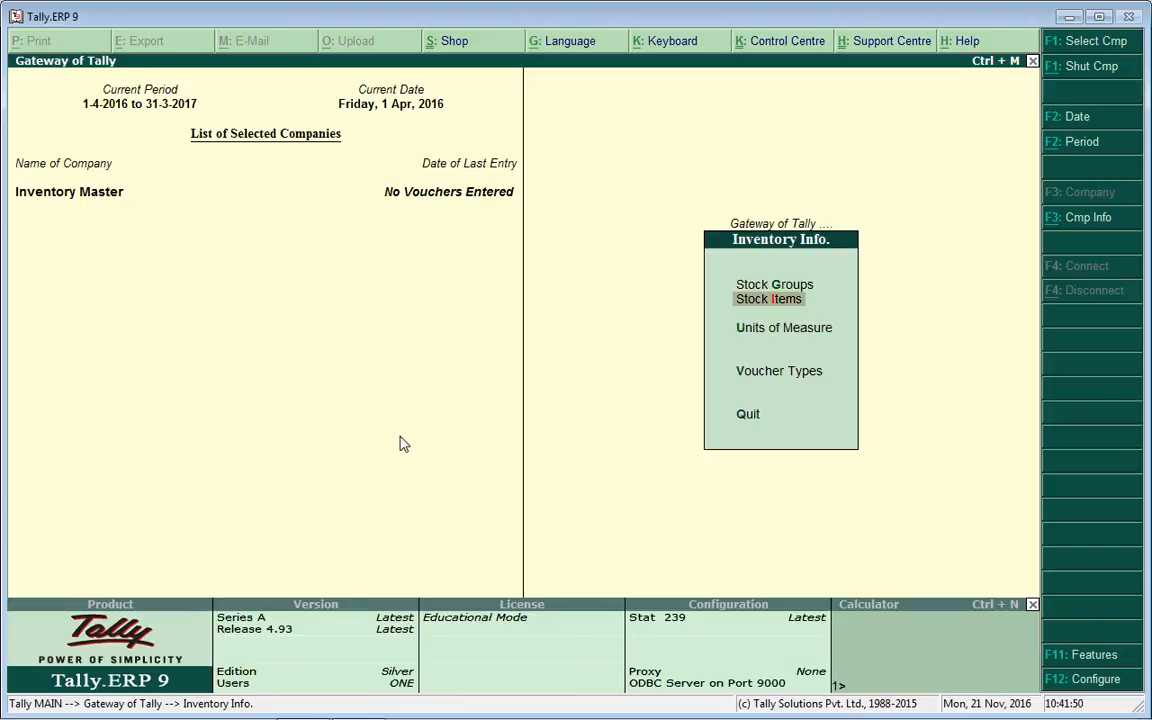
key(Up)
key(Down)
key(Return)
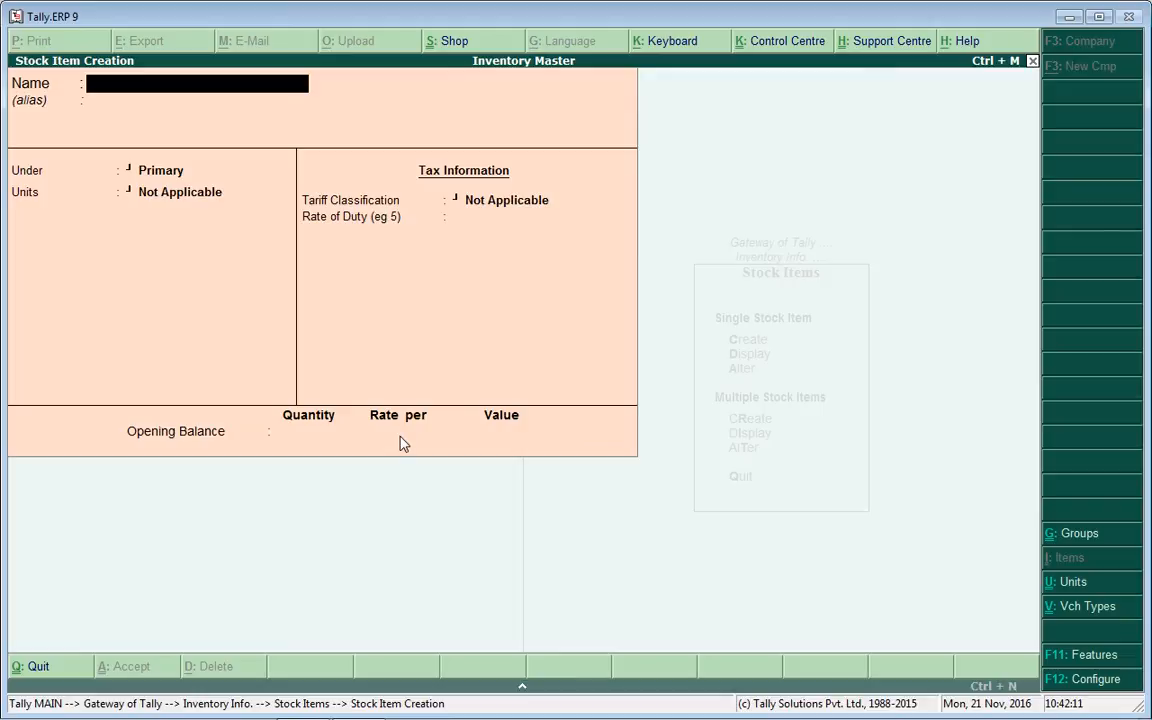
text(Tv)
key(Return)
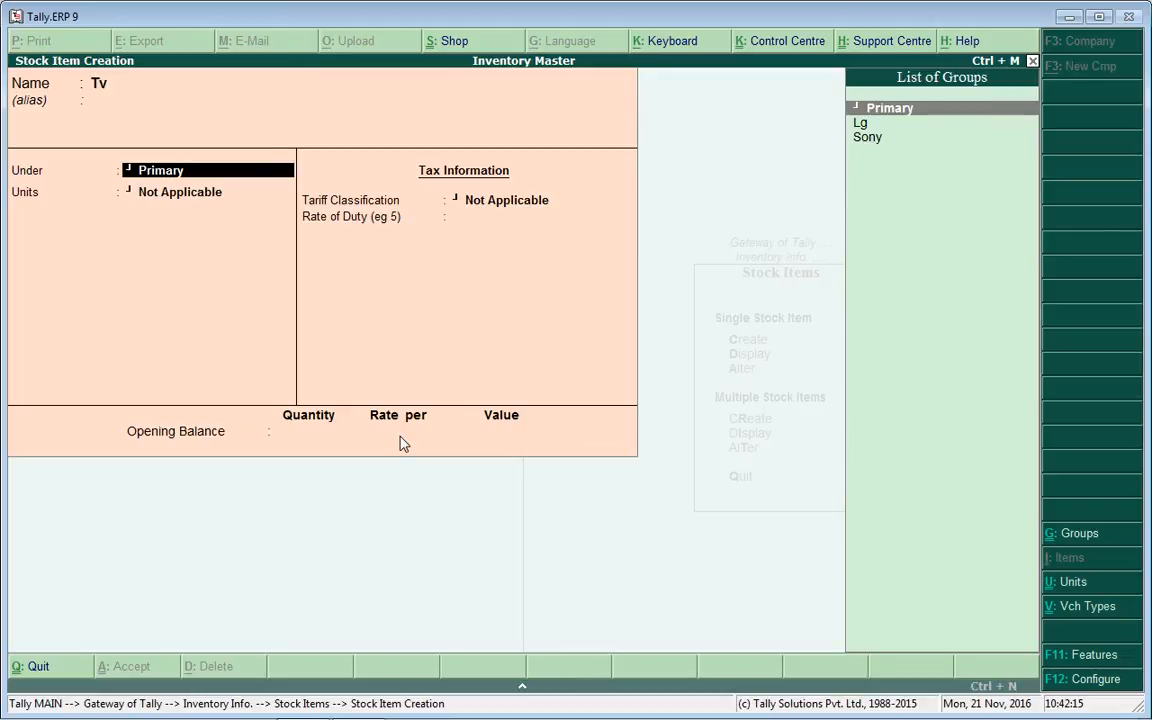
Step: Place the Tv stock item under the Sony group
key(Down)
key(Down)
key(Up)
key(Down)
key(Up)
key(Down)
key(Up)
key(Down)
key(Up)
key(Down)
key(Return)
Step: Set the Tv item's unit to pcs and save it without a duty rate or opening balance
key(Down)
key(Down)
key(Down)
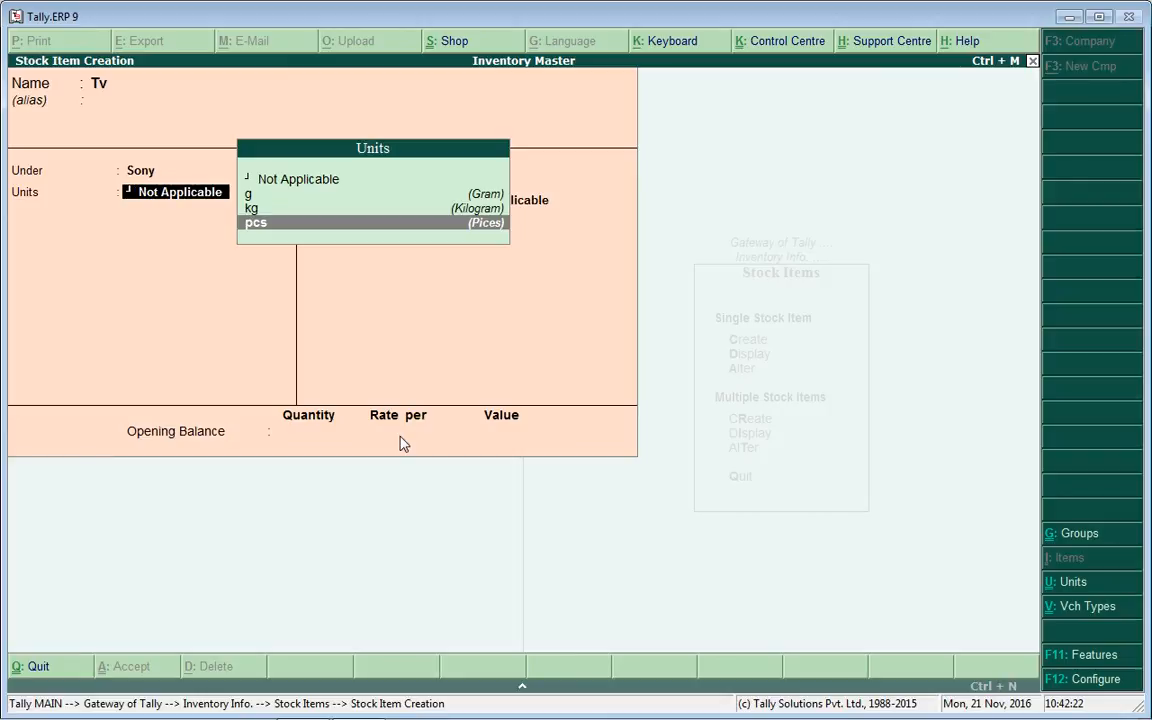
key(Return)
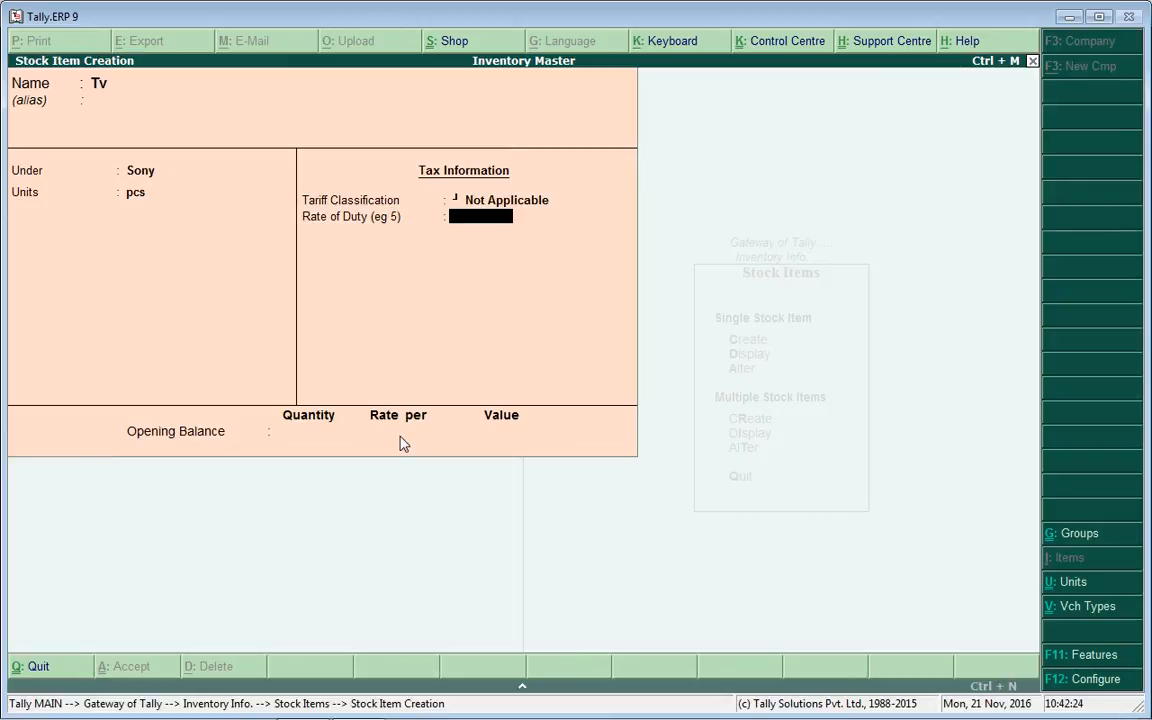
key(Return)
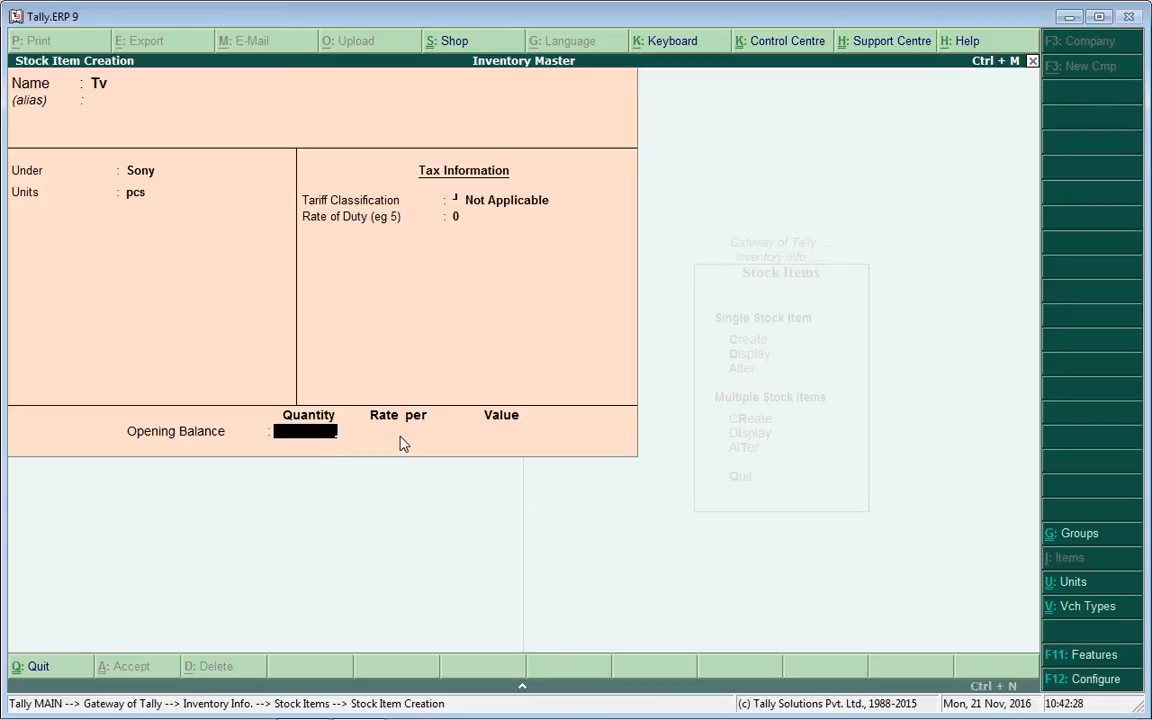
key(Return)
key(Return)
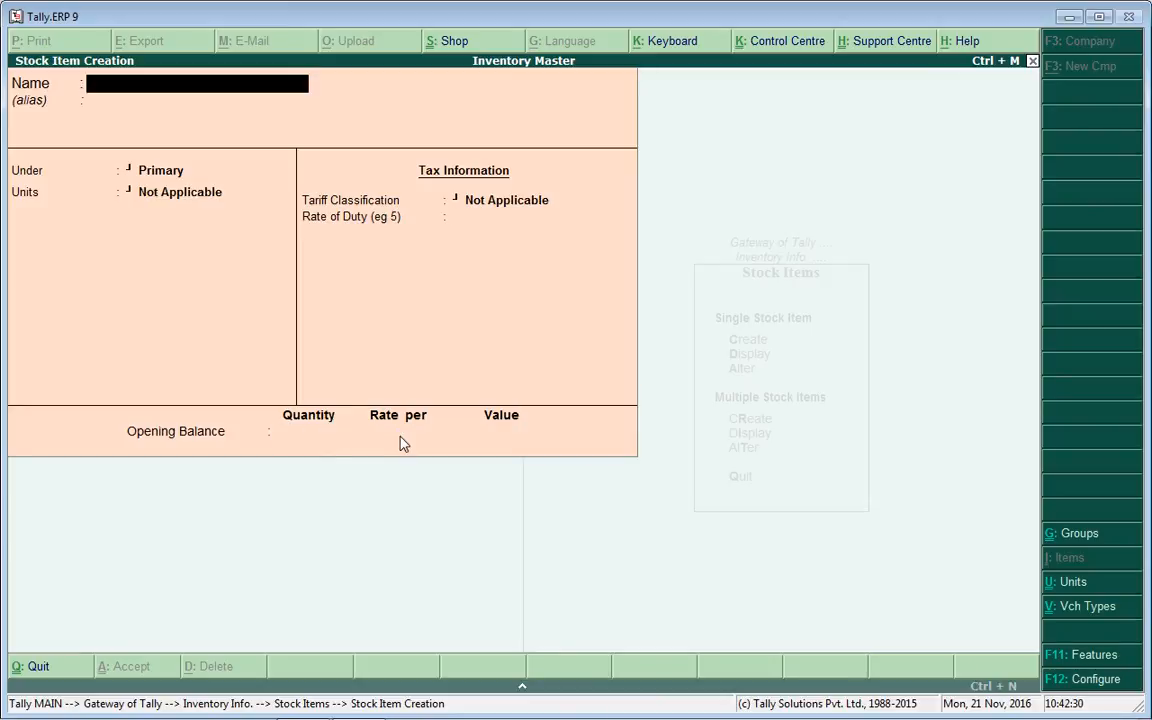
Step: Create a stock item named Cd under the Lg group with pcs as its unit and no opening balance
text(Cdd)
key(BackSpace)
key(Return)
key(Return)
key(Down)
key(Return)
key(Down)
key(Down)
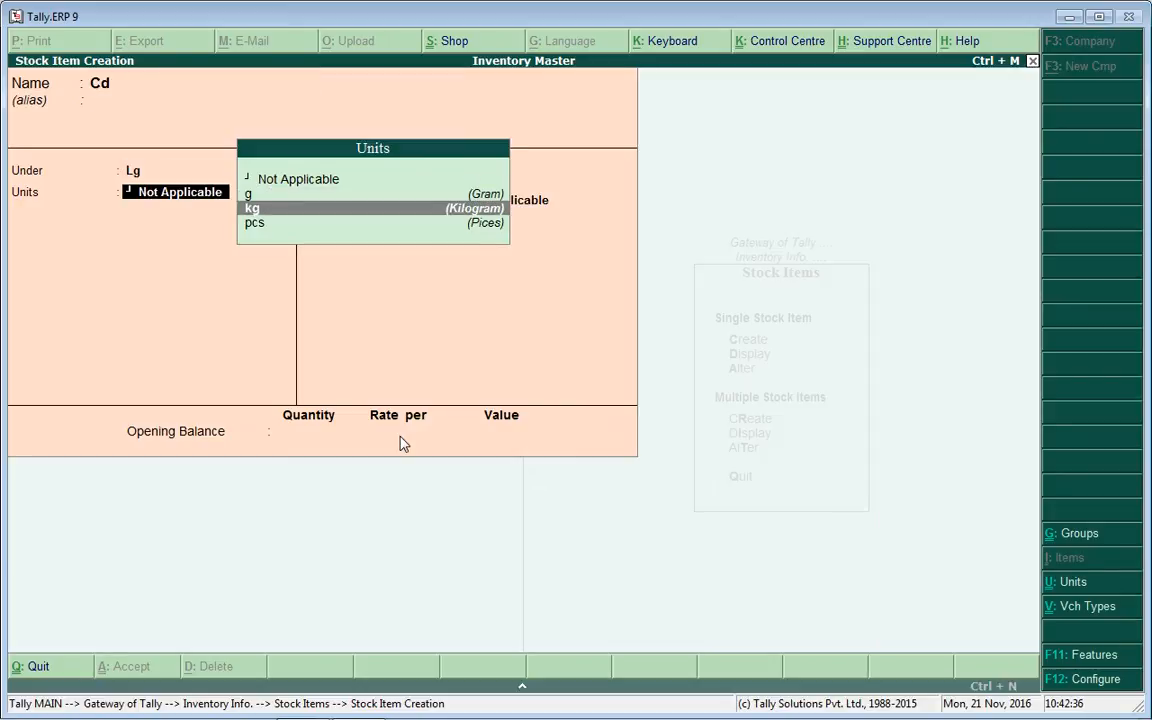
key(Down)
key(Return)
key(Return)
key(Return)
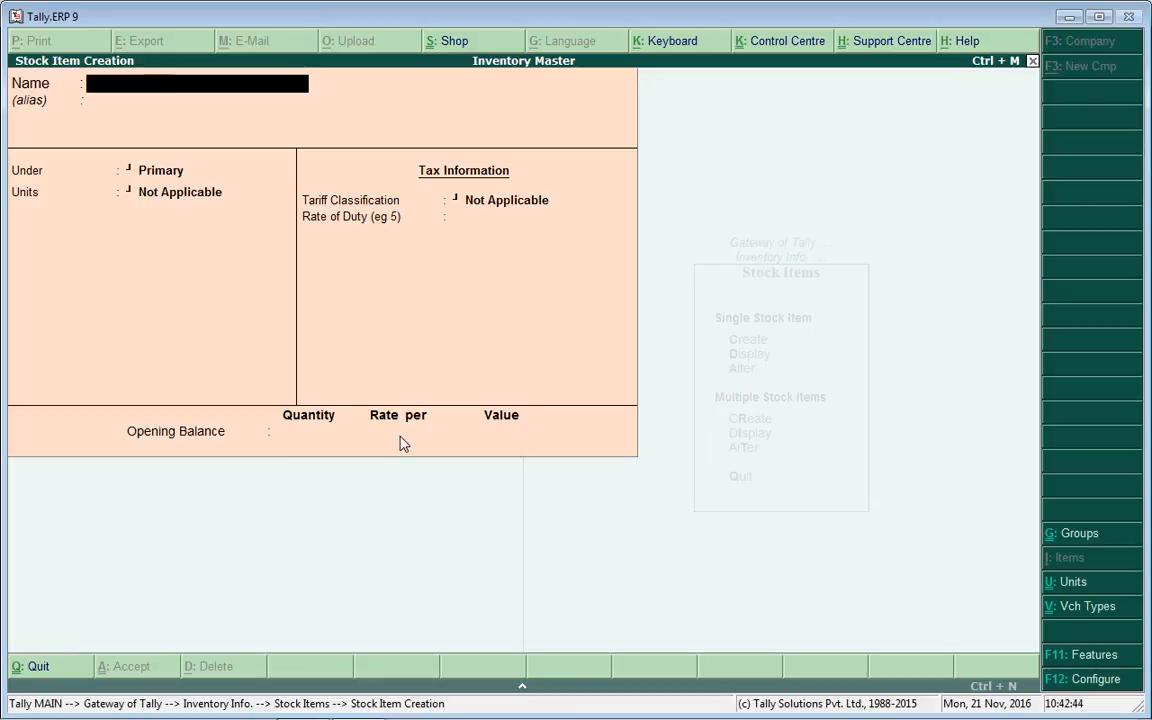
Step: Create a stock item named Apple under Primary with kg as its unit and no opening balance
text(Apple)
key(Return)
key(Return)
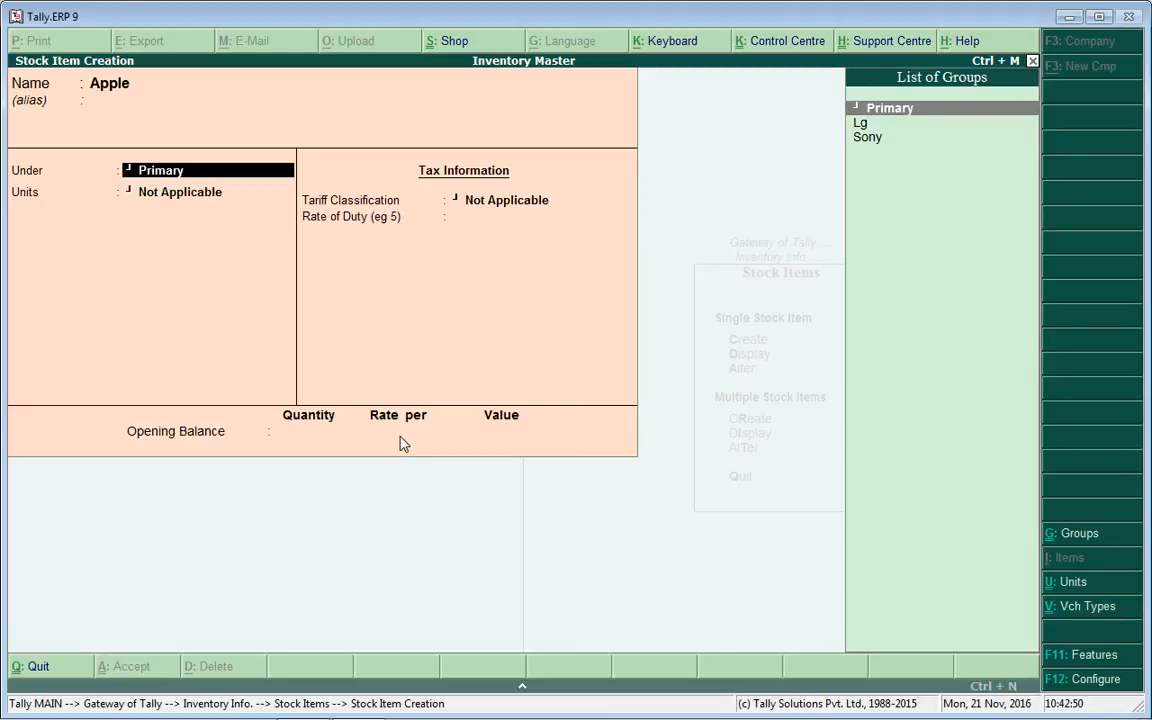
key(Return)
key(Down)
key(Down)
key(Return)
key(Return)
key(Return)
key(Return)
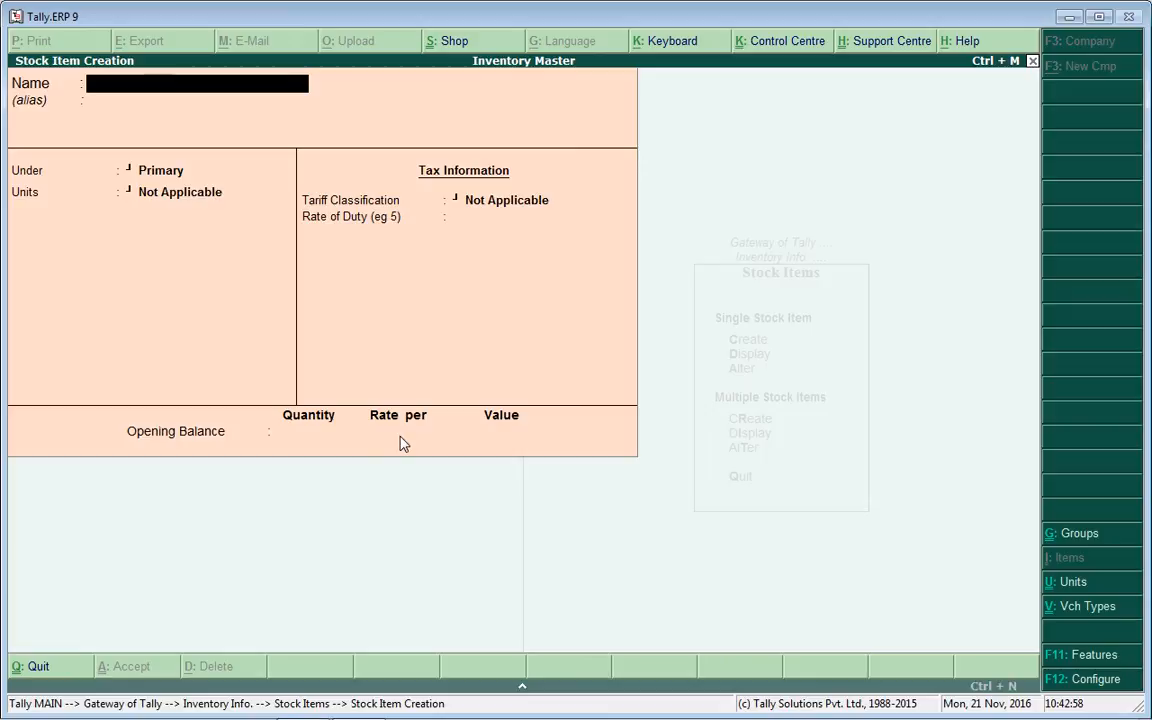
Step: Start a stock item named Fuel under Primary and open its unit selection
text(Fuel)
key(Return)
key(Return)
key(Return)
key(Down)
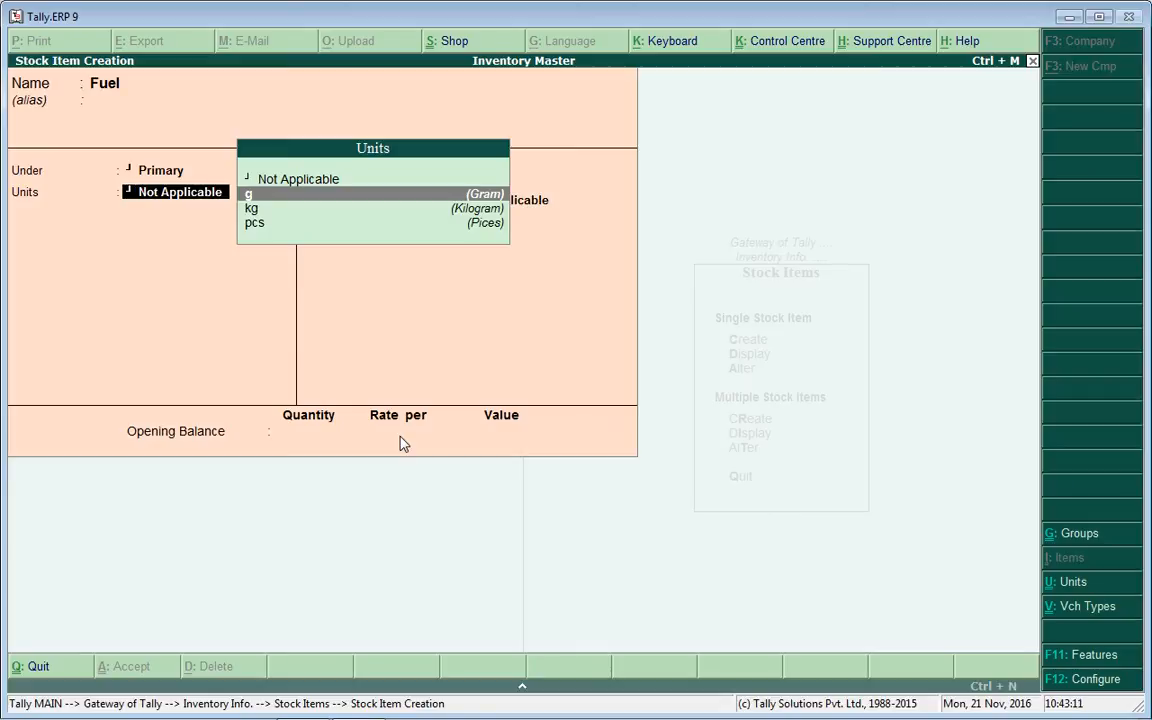
Step: Create a simple unit from within the Fuel item, with symbol ltr, formal name Letter and 2 decimal places
key(alt+c)
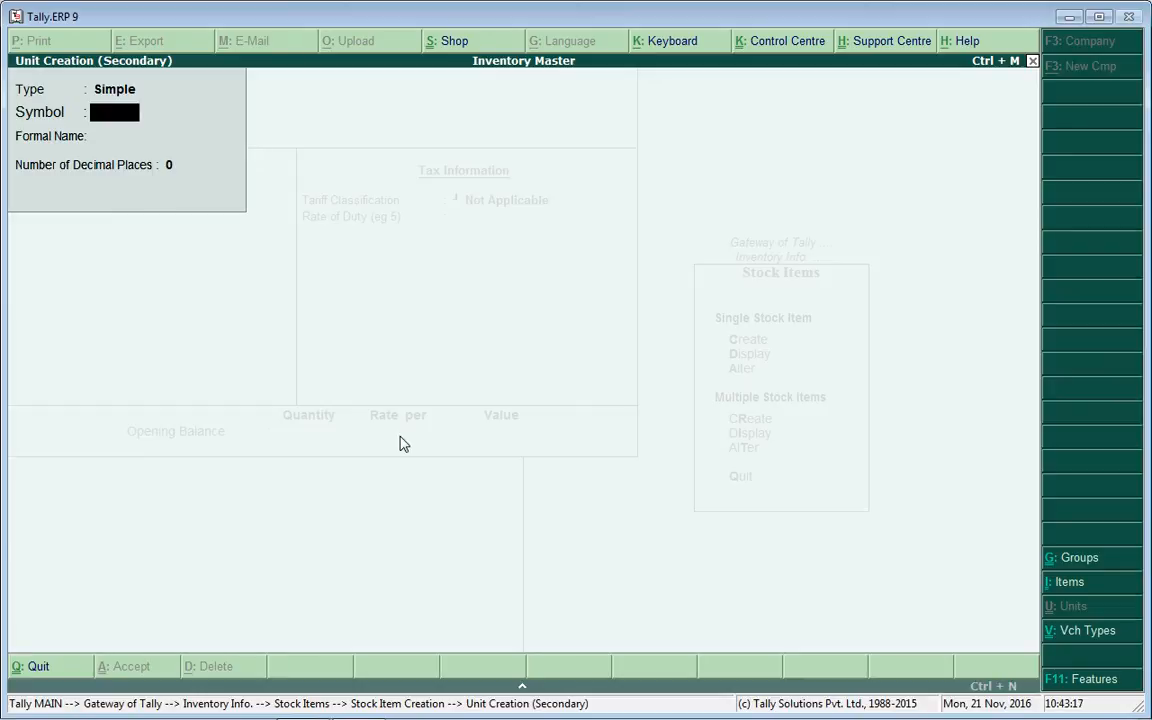
text(ltr)
key(Return)
text(Letter)
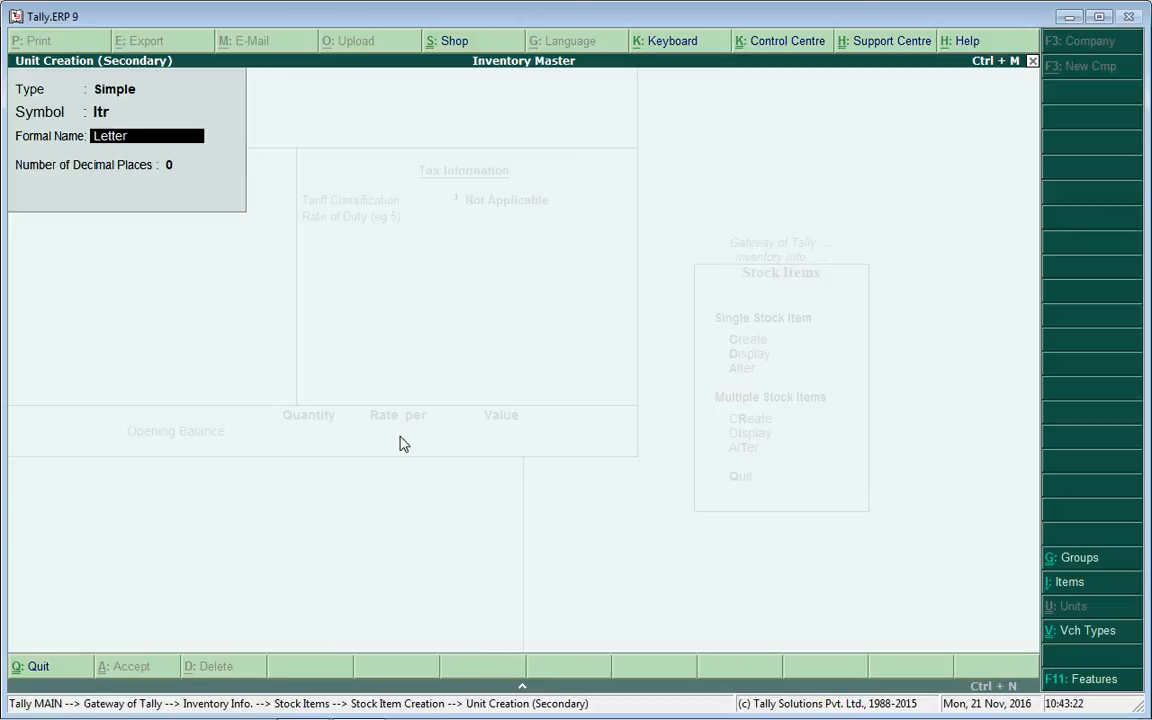
key(Return)
text(2)
key(Return)
key(Return)
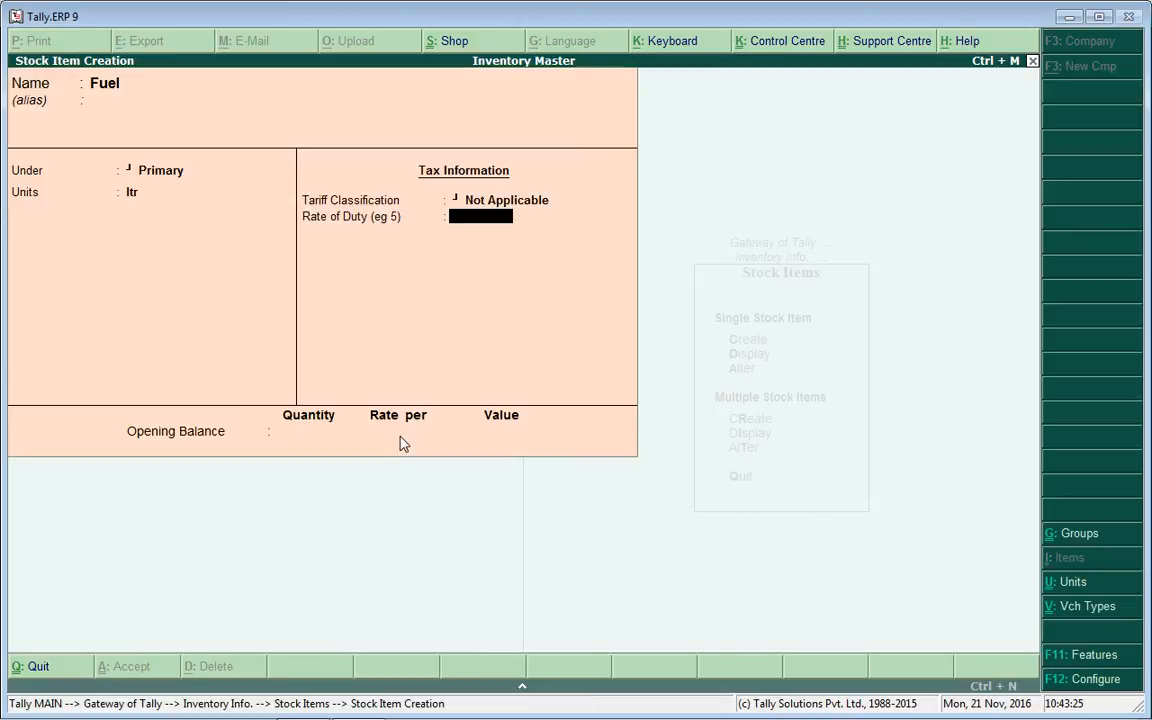
Step: Save the Fuel stock item without a duty rate or opening balance, and leave stock item creation
key(Return)
key(Return)
key(Return)
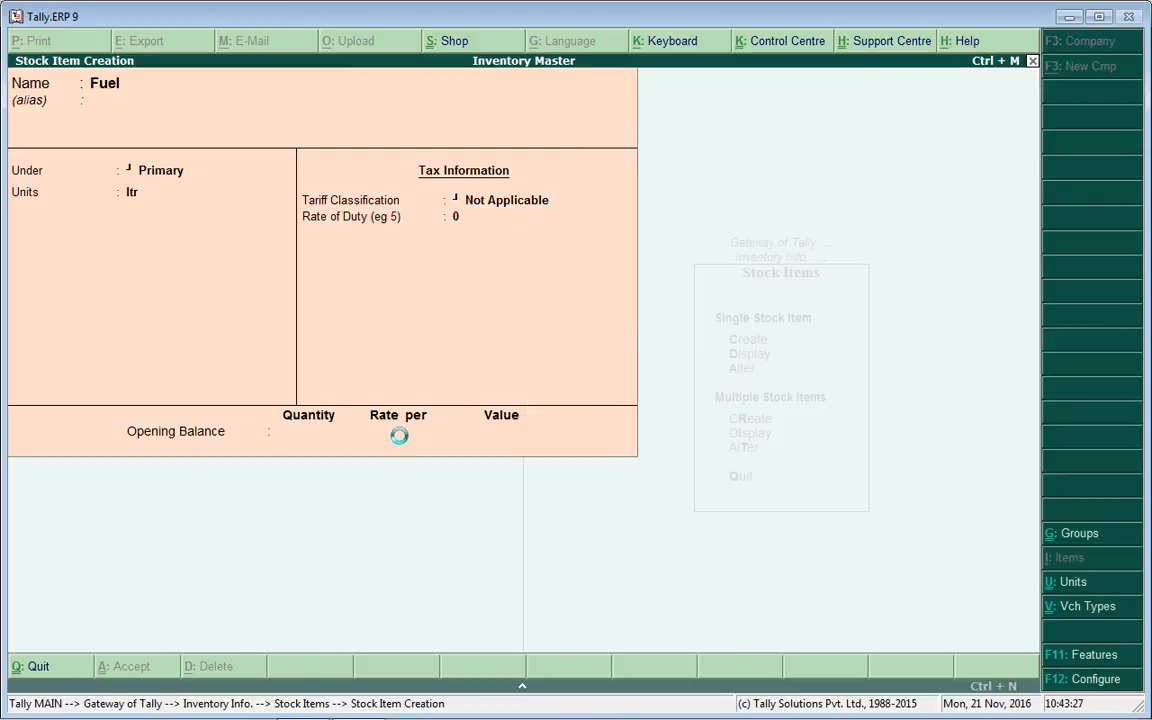
key(Escape)
key(Return)
Step: View the list of single stock items for display and look through all its entries
key(Down)
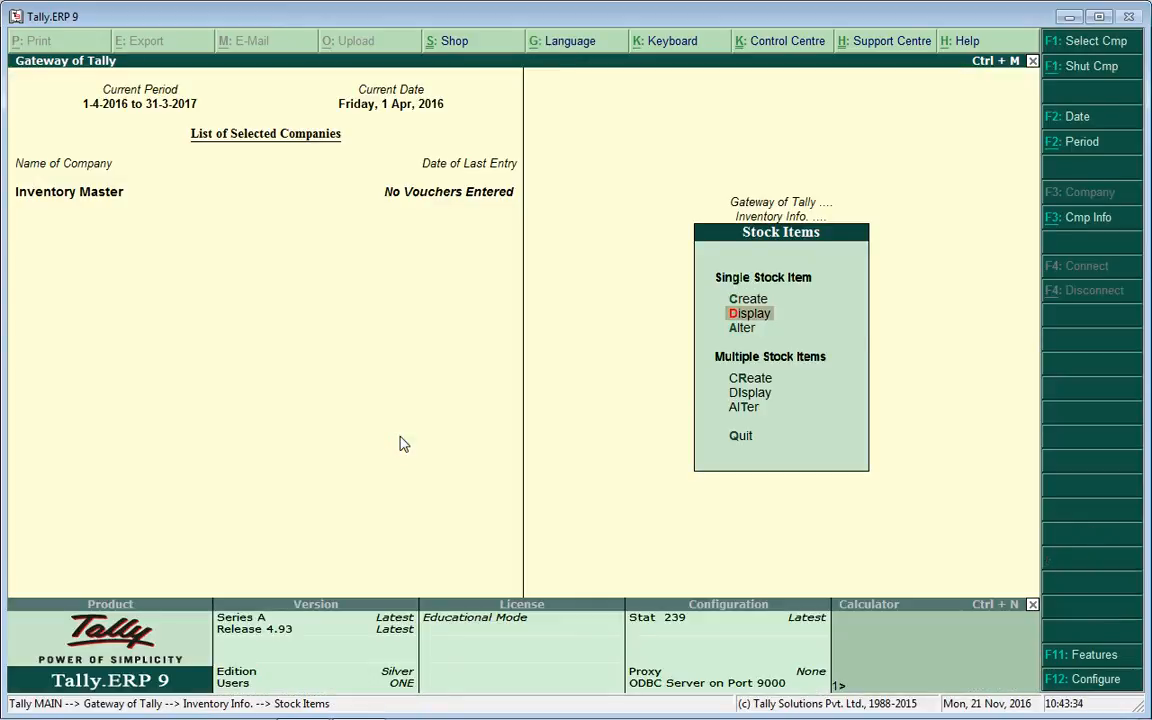
key(Return)
key(Down)
key(Down)
key(Down)
key(Up)
key(Up)
key(Up)
key(Down)
key(Down)
key(Down)
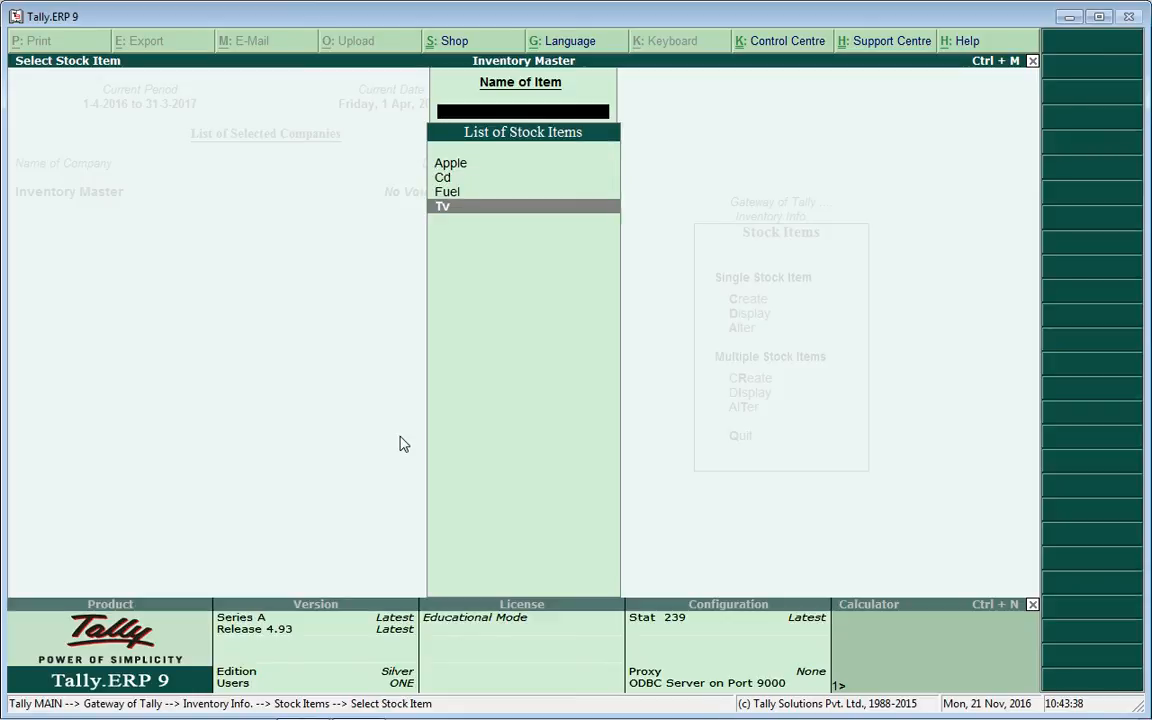
Step: Open the Fuel stock item for alteration and review its group, unit, tax and opening balance fields
key(Escape)
key(Down)
key(Return)
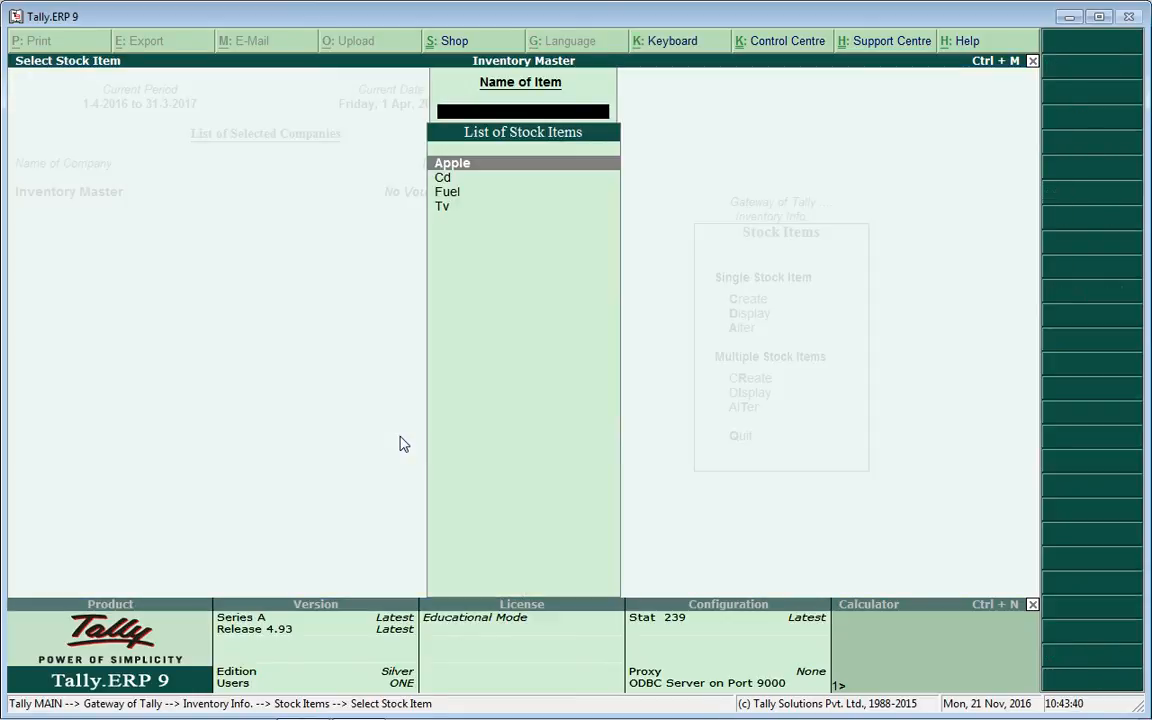
key(Down)
key(Down)
key(Up)
key(Down)
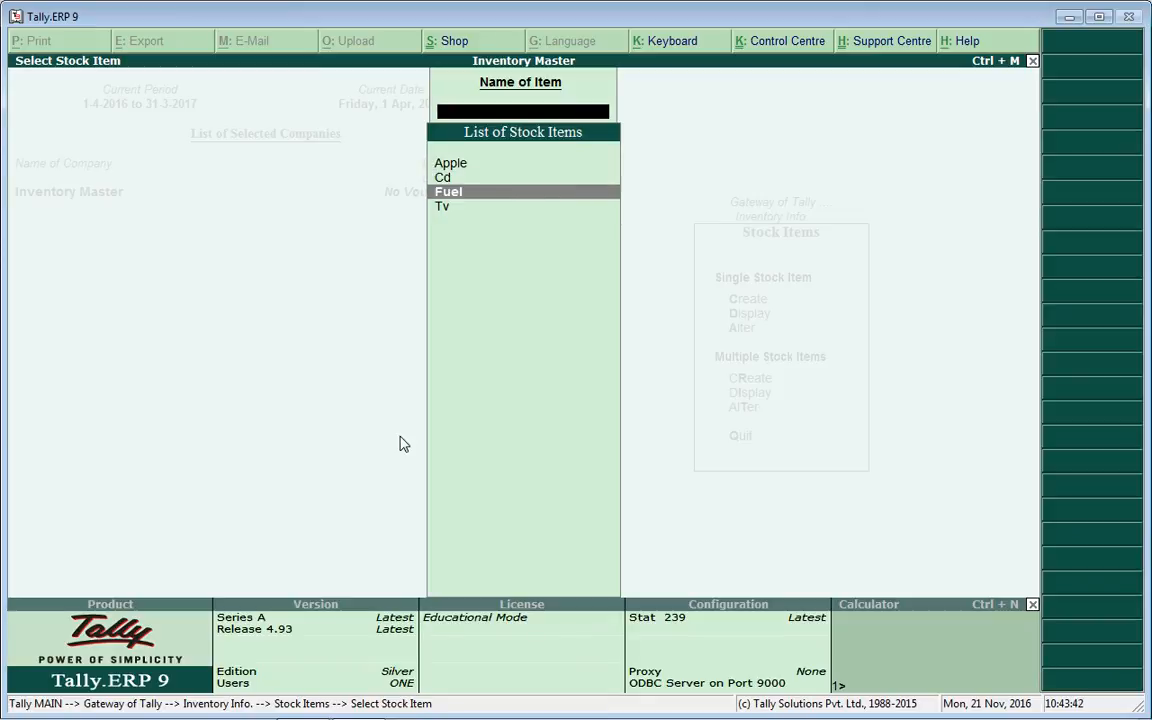
key(Return)
key(Return)
key(Return)
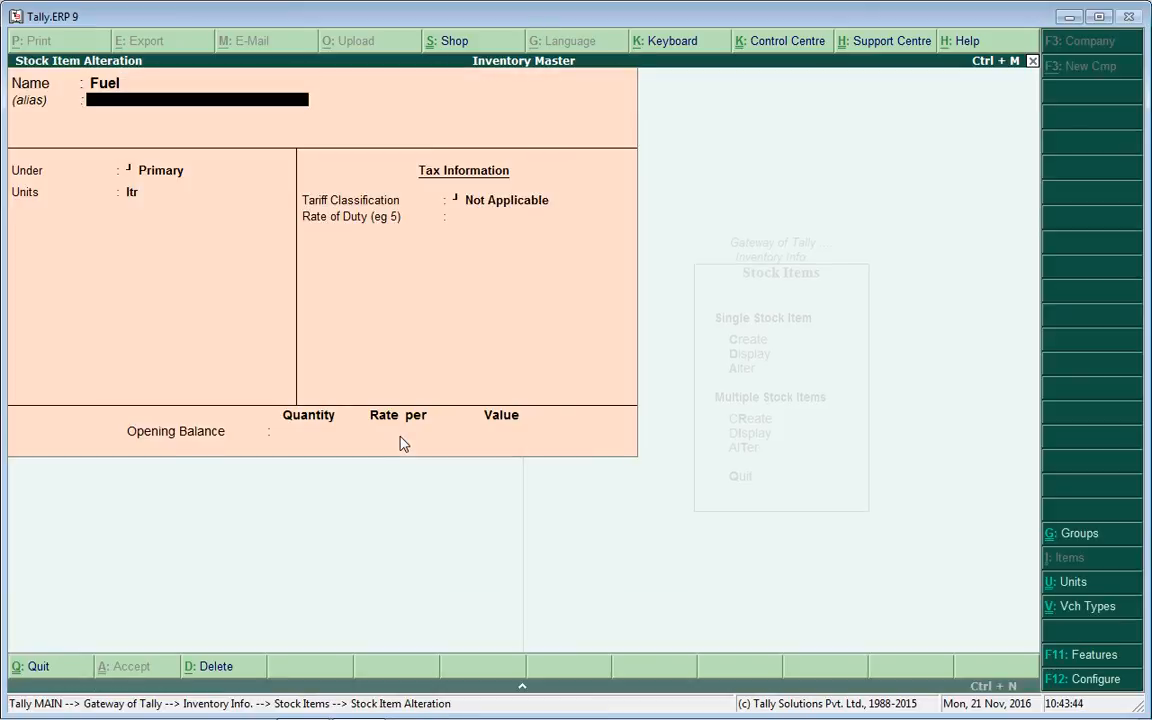
key(Return)
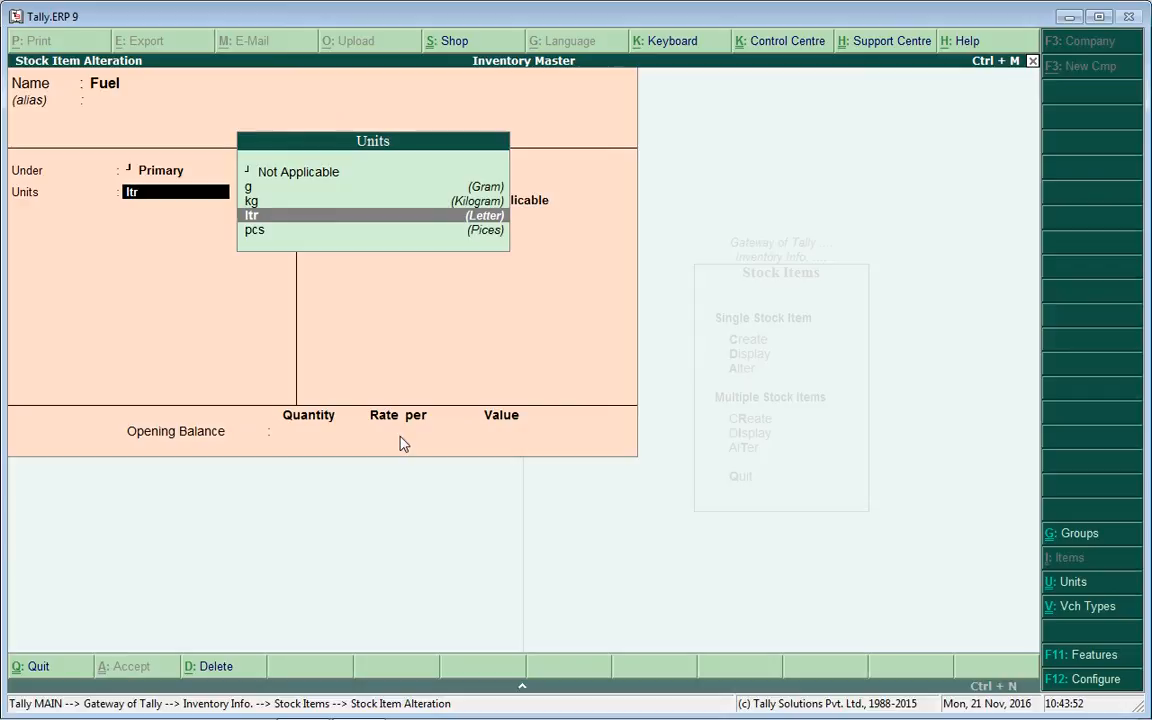
key(Return)
key(Return)
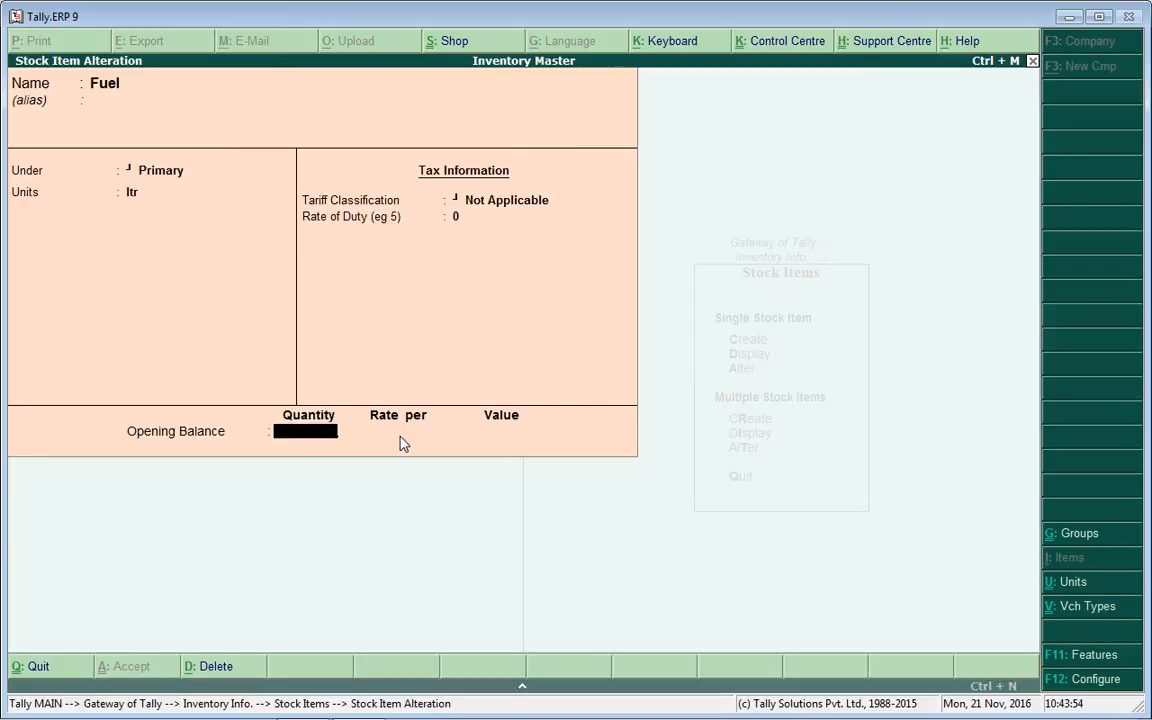
key(Return)
Step: Call up deletion of the Fuel stock item, cancel it, and return to the inventory information menu
key(Escape)
key(alt+d)
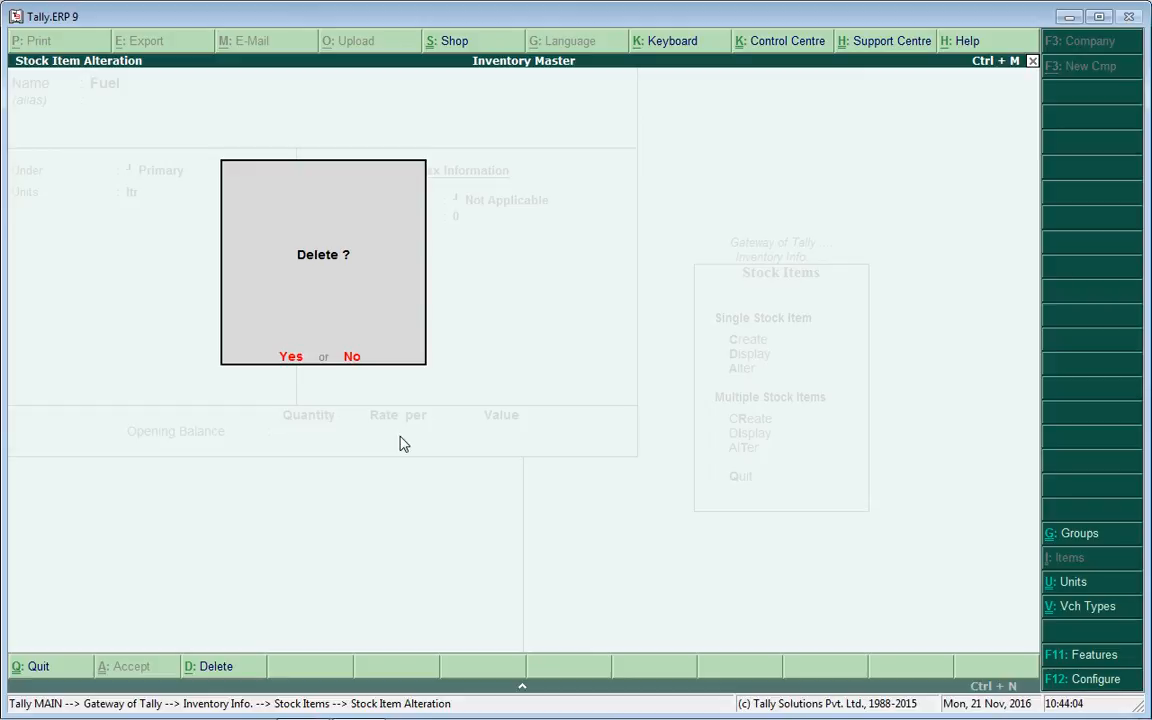
key(Escape)
key(Escape)
key(y)
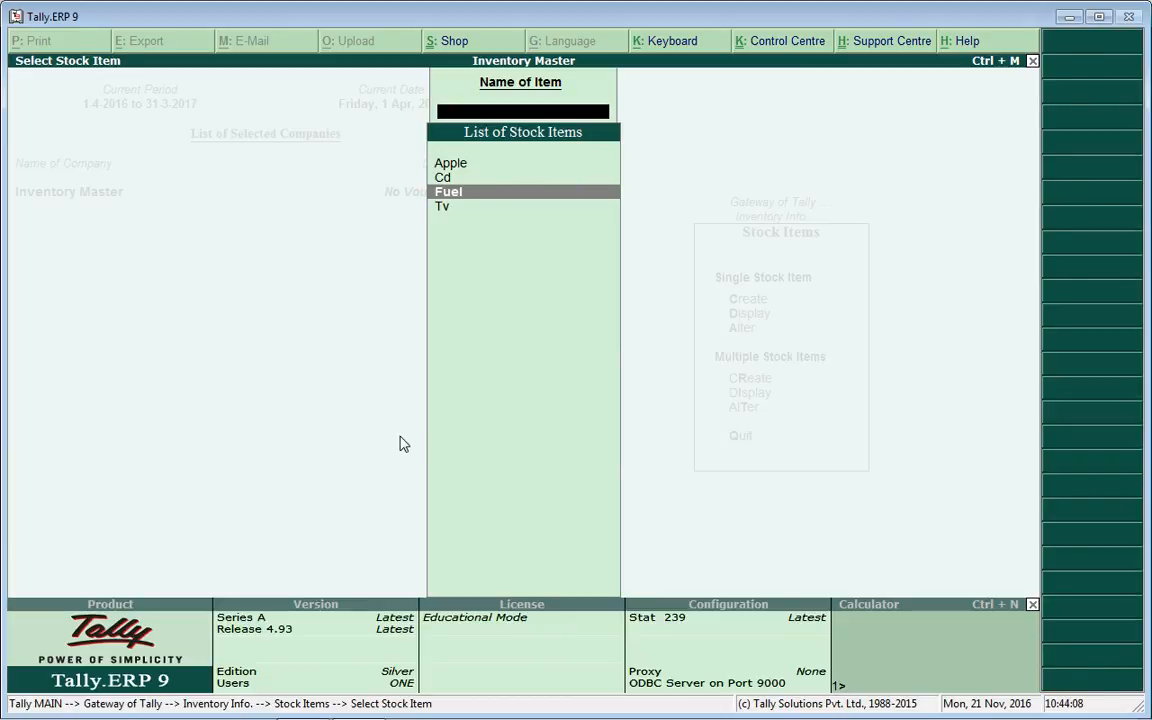
key(Escape)
key(Escape)
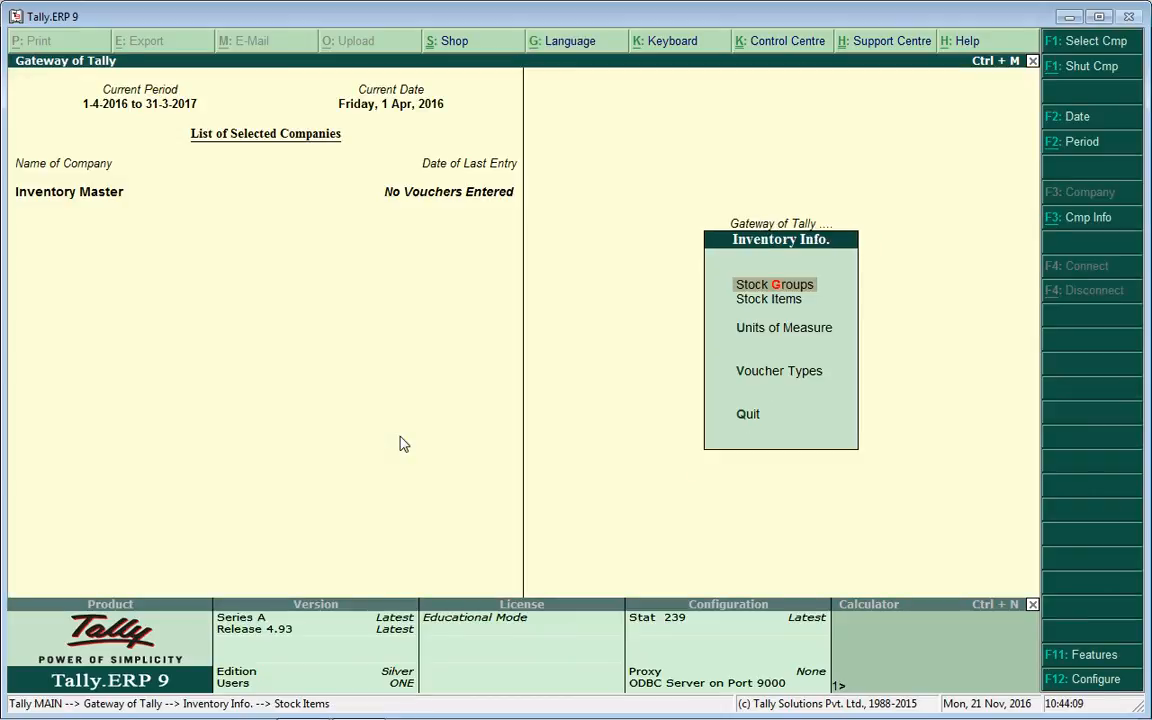
Step: Return to the Gateway of Tally, reopen the inventory information menu and look through its entries
key(Escape)
key(Escape)
key(Escape)
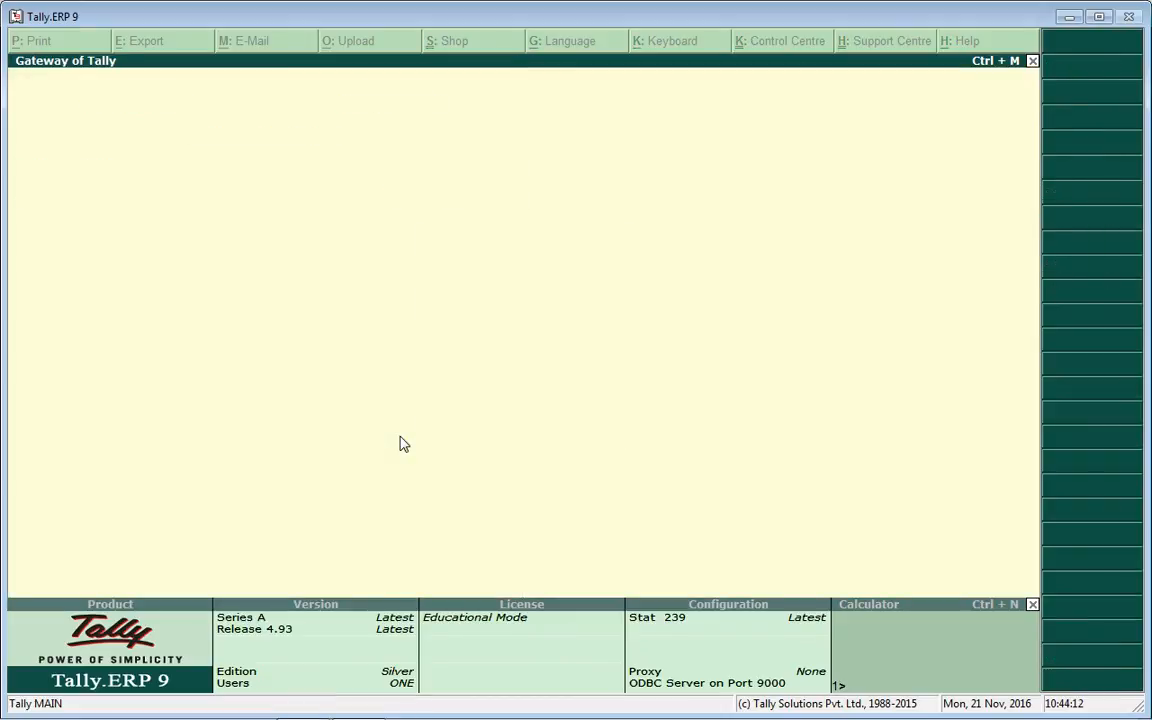
key(Down)
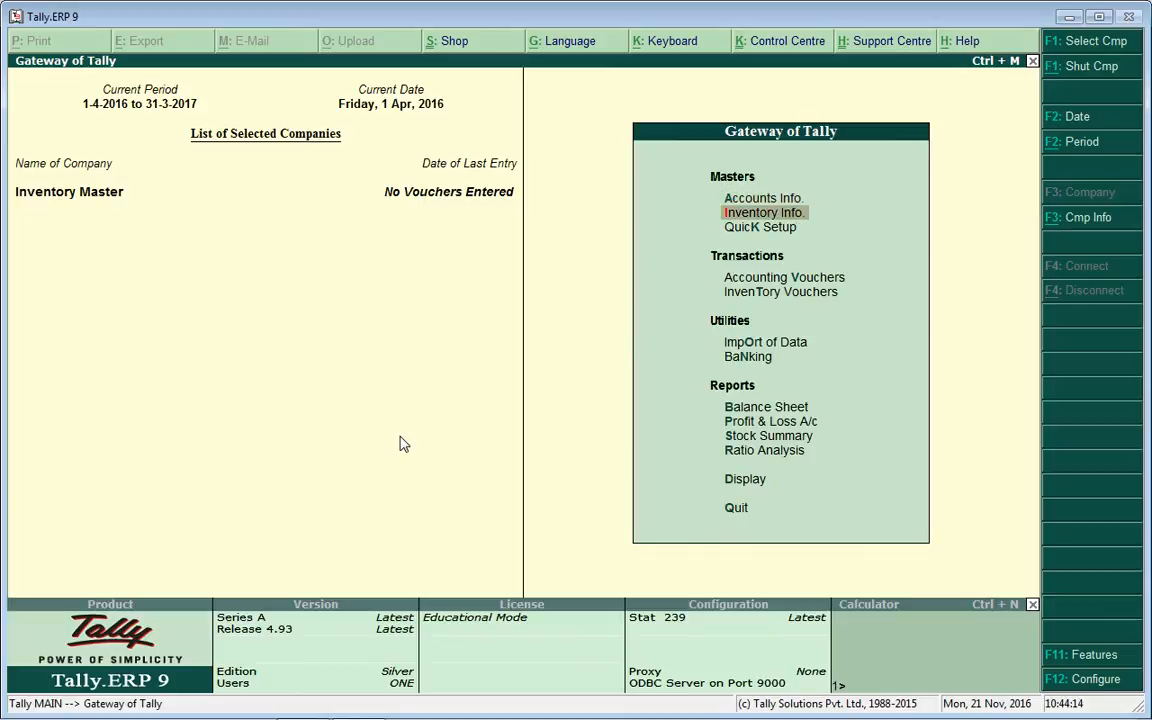
key(Return)
key(Down)
key(Down)
key(Down)
key(Down)
key(Up)
key(Up)
key(Up)
key(Up)
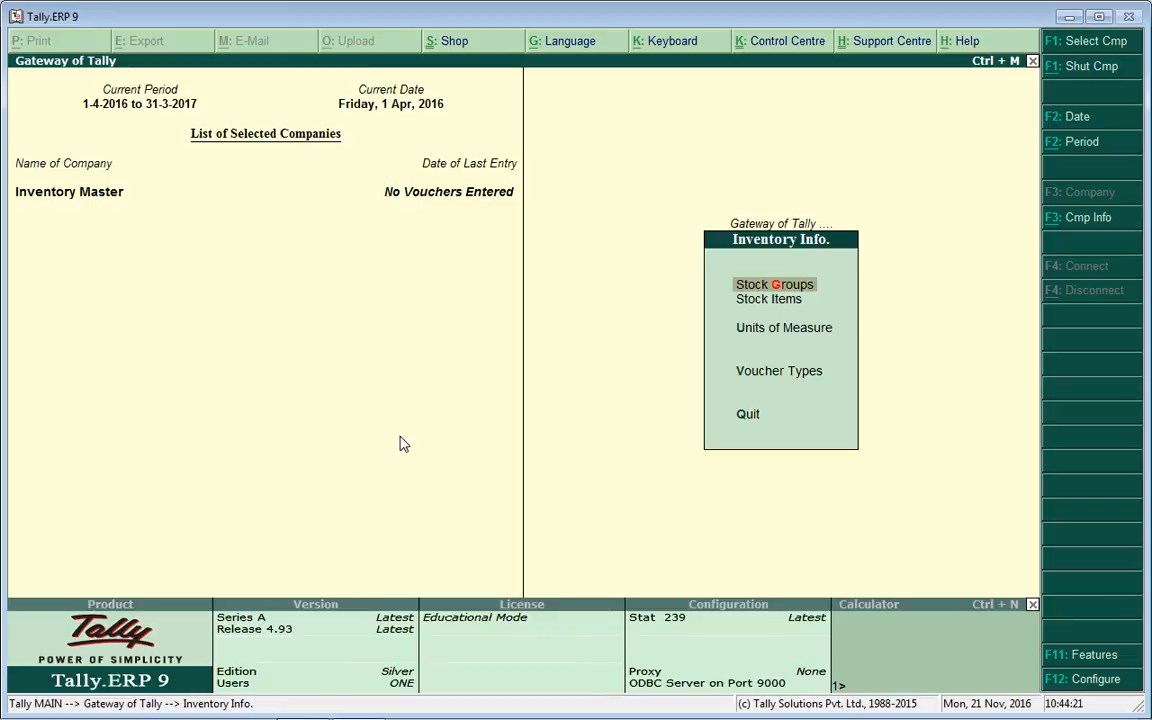
Step: View the configuration options from the inventory information menu, and return to the Gateway of Tally
key(F12)
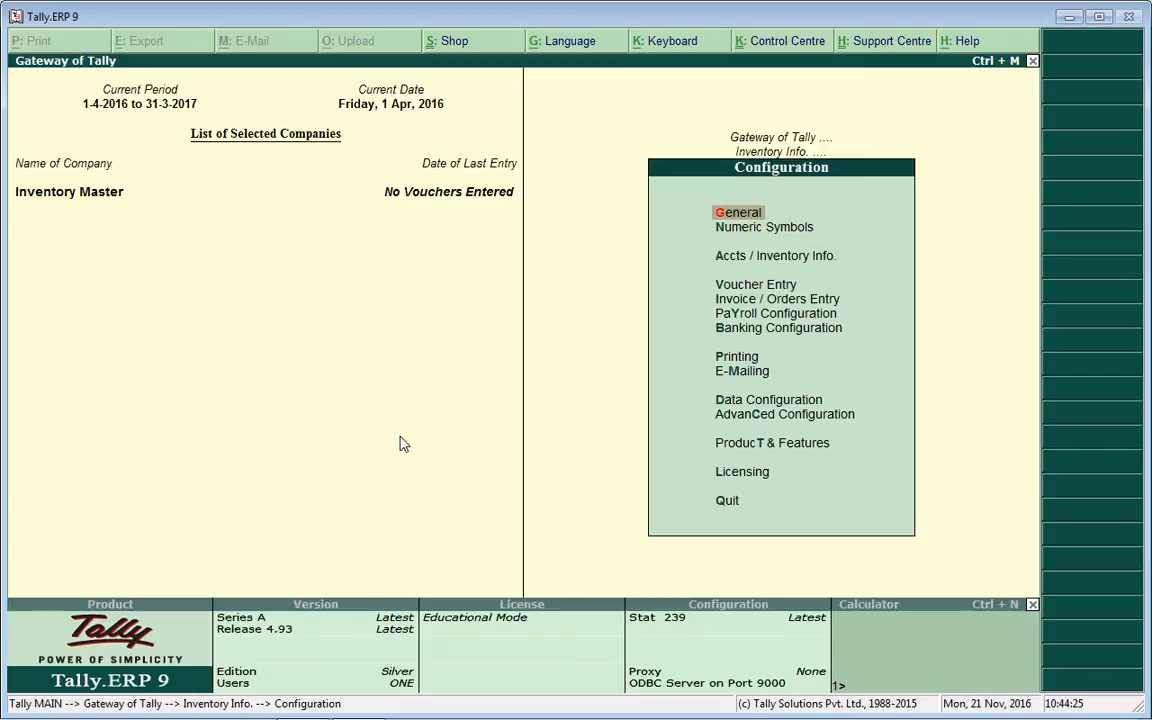
key(Escape)
key(Escape)
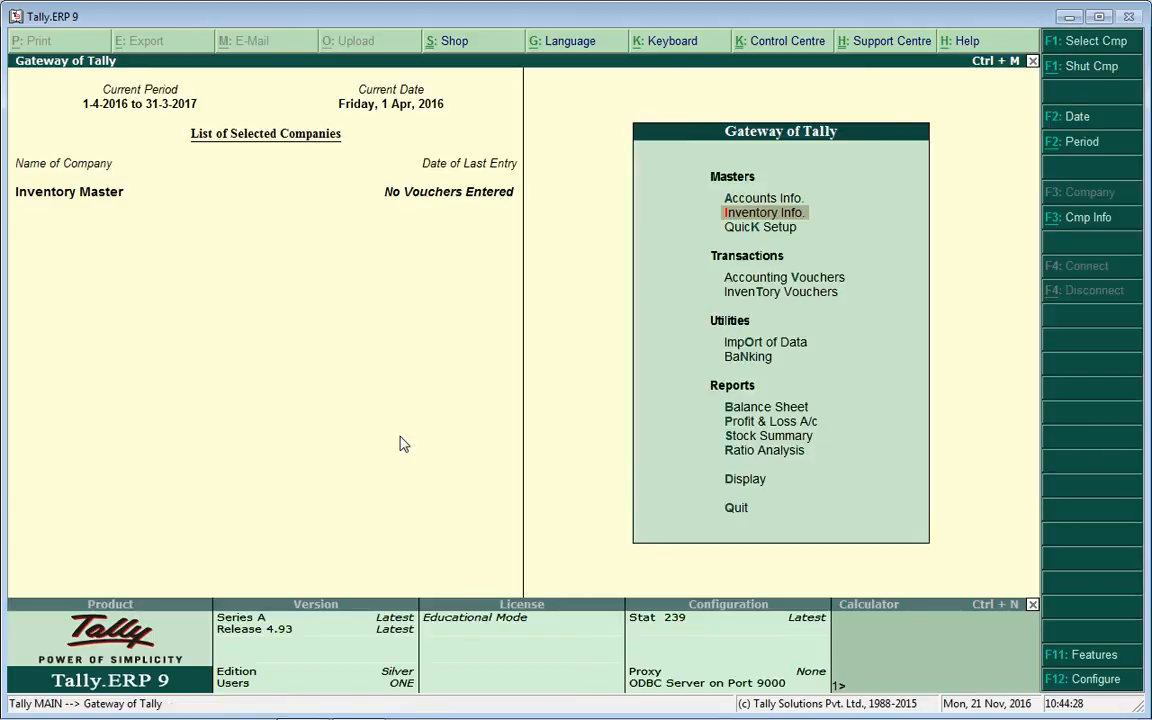
Step: Open the company's inventory features and set Maintain Multiple Godowns to Yes
key(F11)
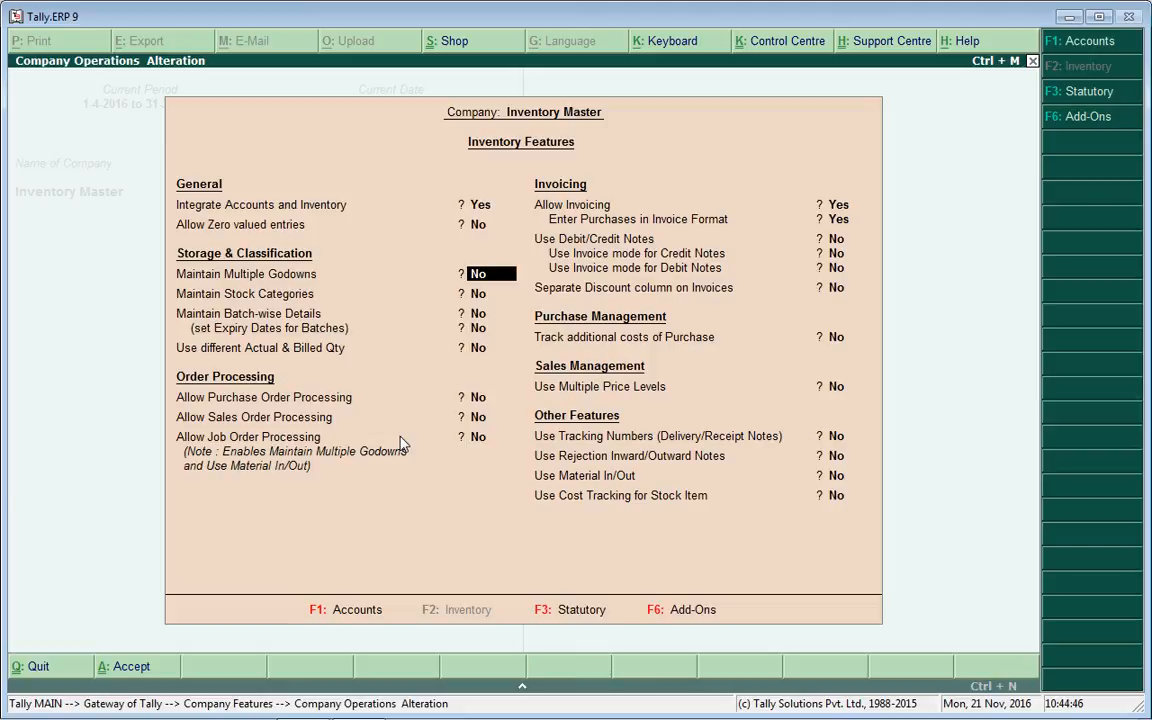
text(y)
key(Return)
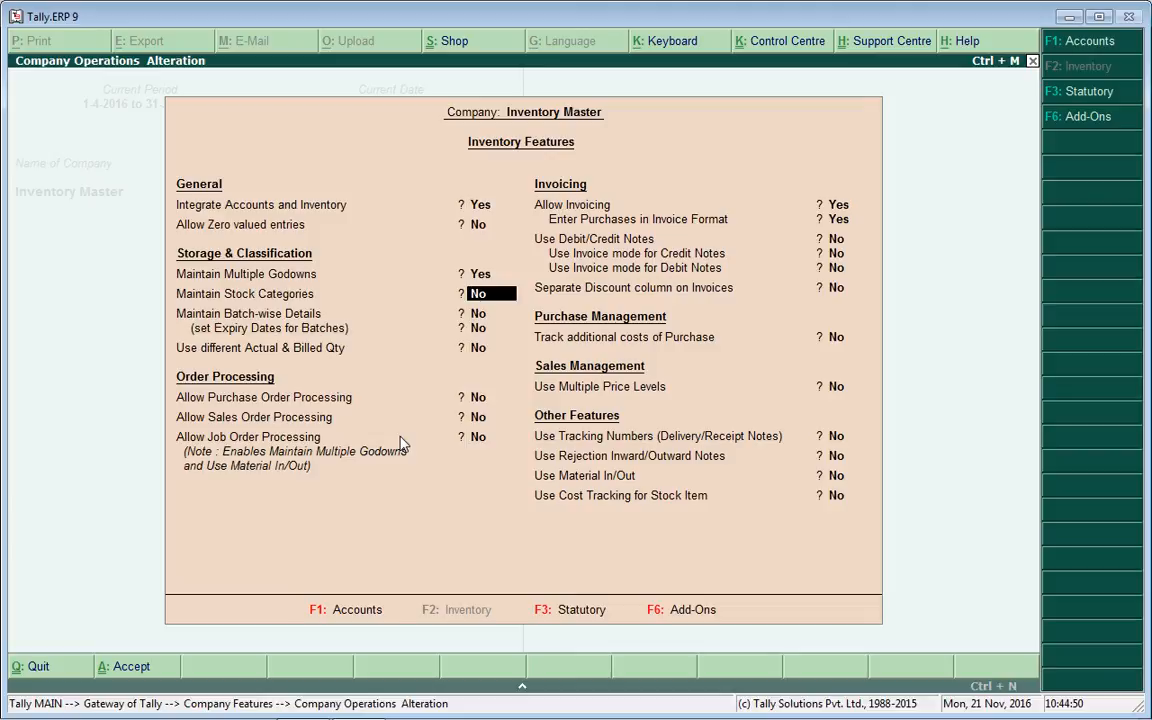
key(Return)
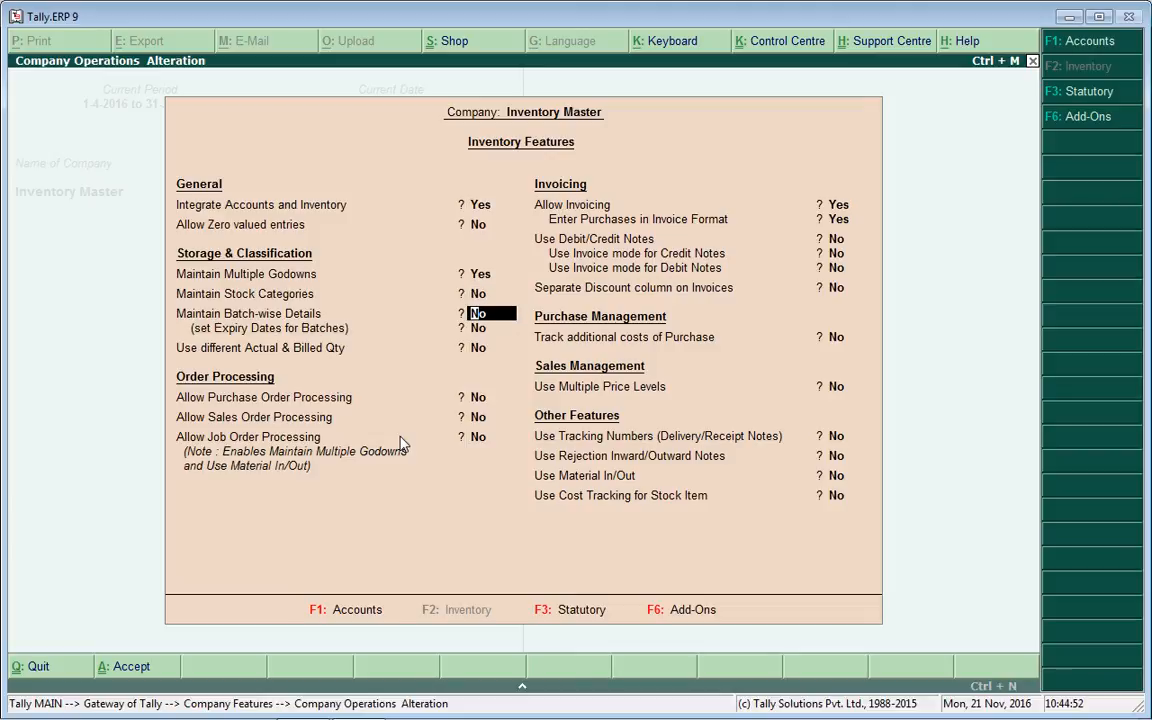
key(Return)
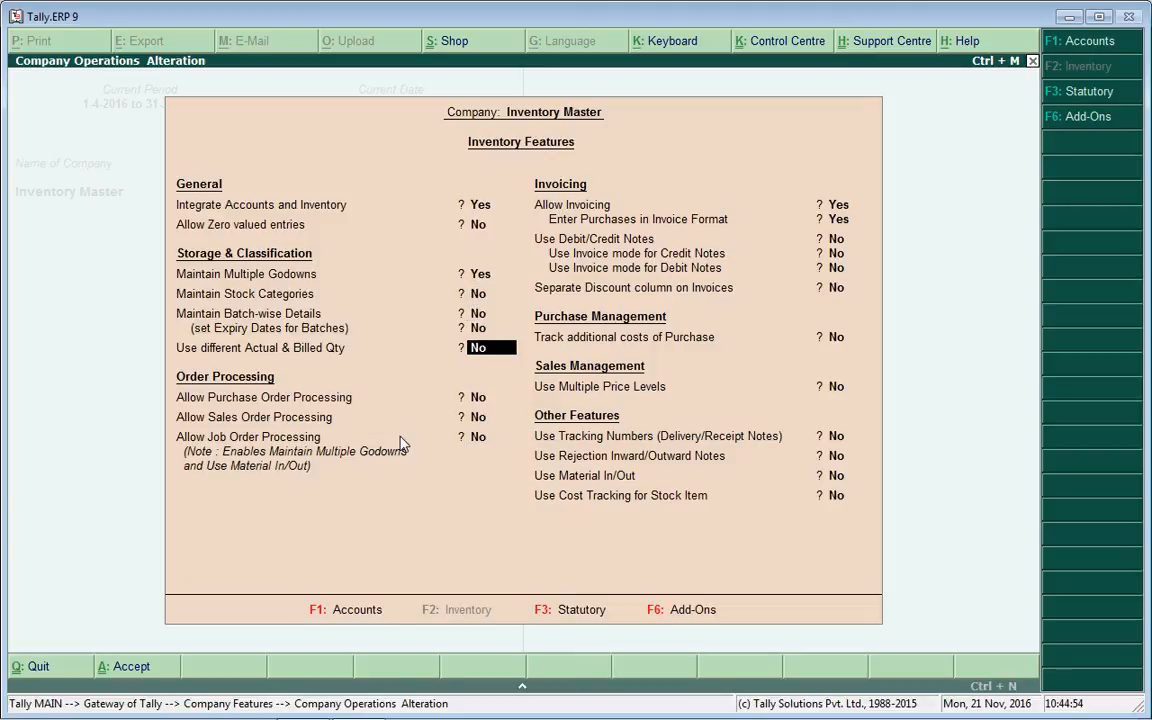
Step: Set Maintain Batch-wise Details to Yes and save the inventory features with the remaining options as they are
key(Up)
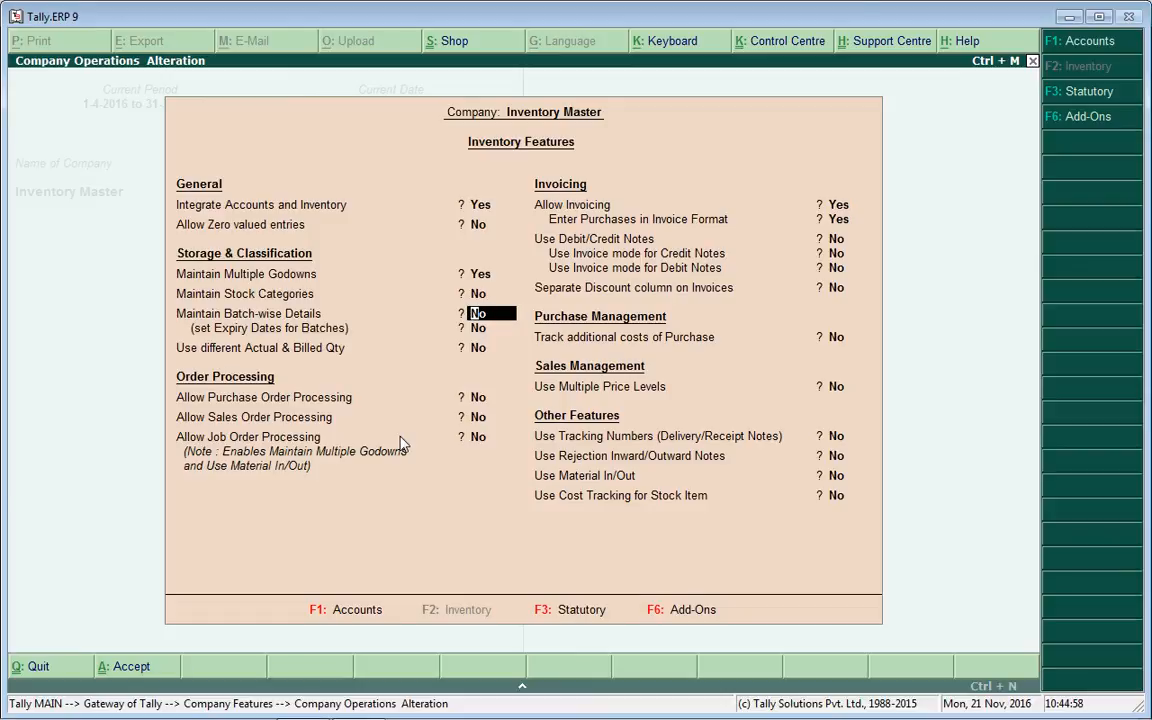
key(y)
key(Return)
key(Return)
key(Return)
key(Return)
key(Return)
key(Return)
key(Return)
key(Return)
key(Return)
key(Return)
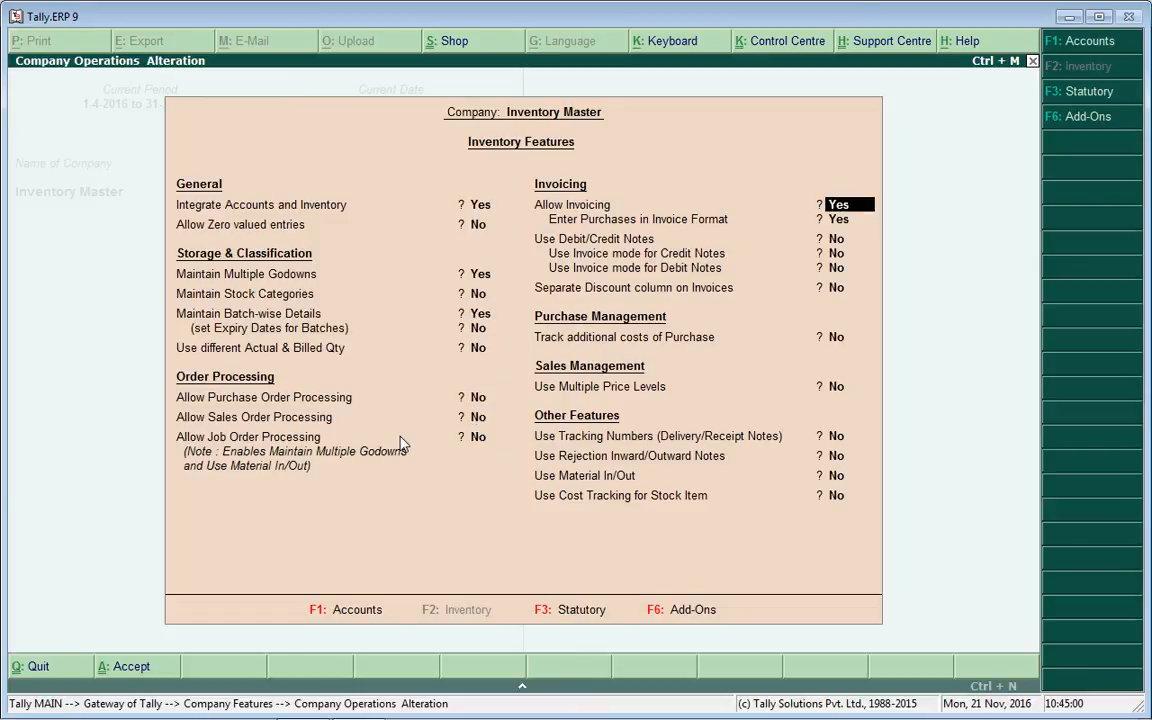
key(Return)
key(Return)
key(Return)
key(Return)
key(Return)
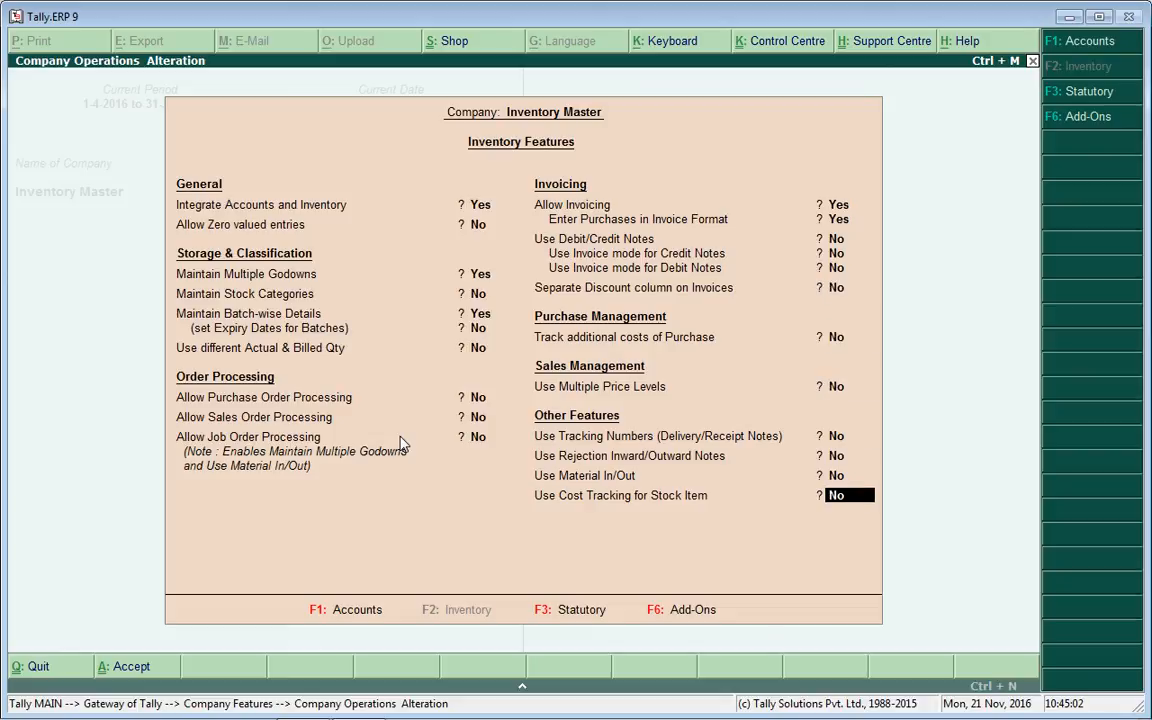
key(Return)
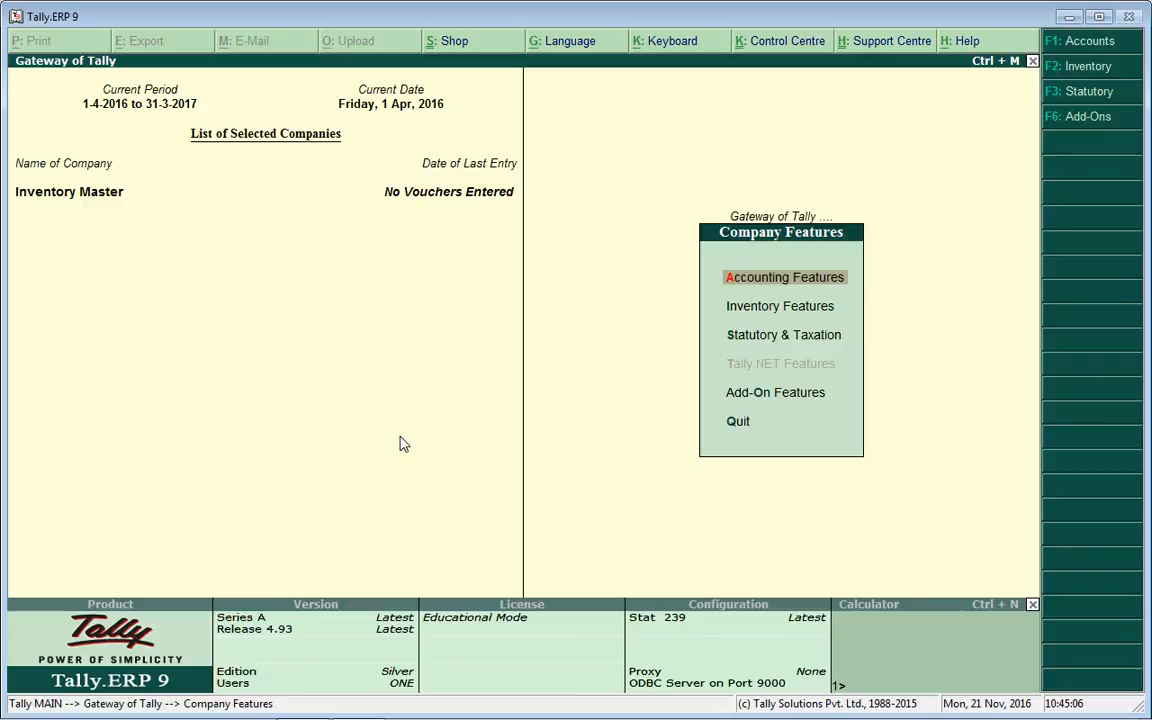
Step: Leave the company features and open the godown options under inventory information
key(Escape)
key(Down)
key(Return)
key(Down)
key(Down)
key(Down)
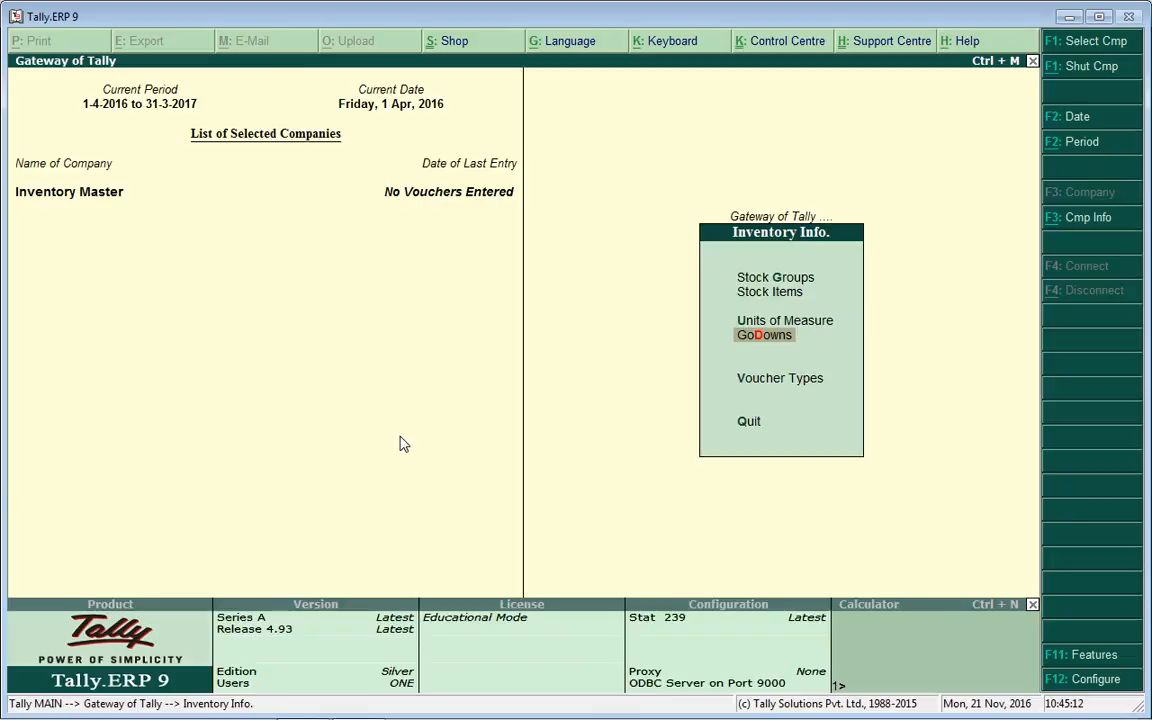
key(Return)
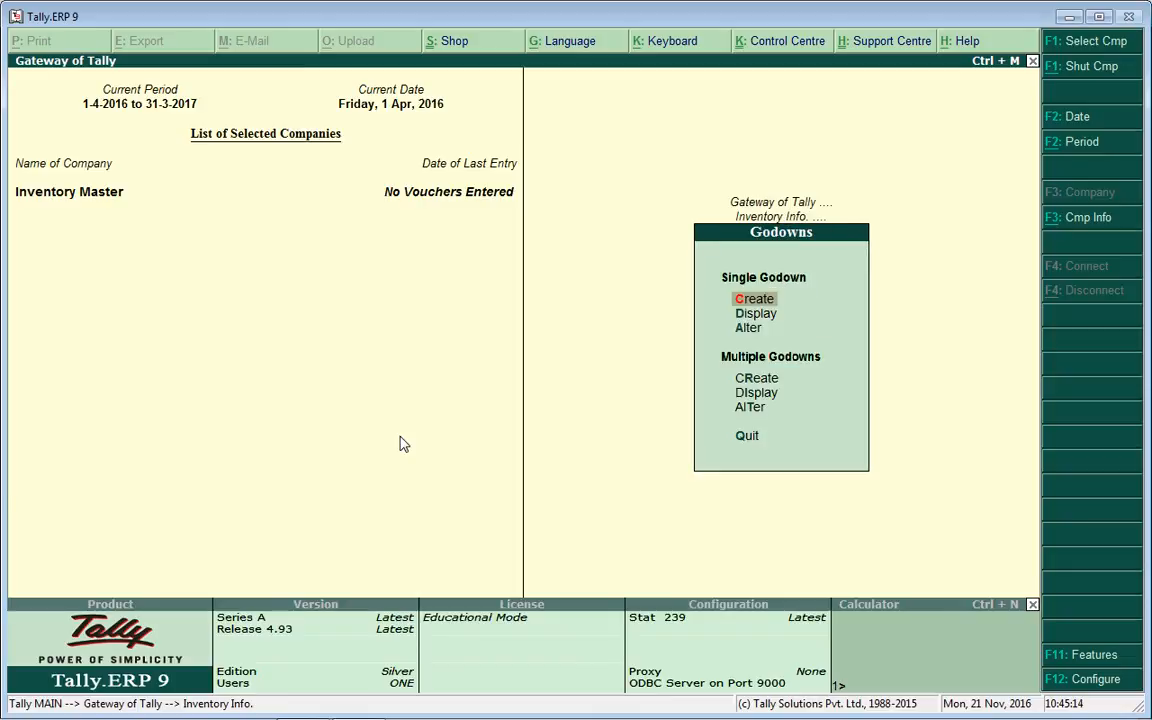
Step: Create a single godown named Delhi Godown under Primary, with both third-party stock options at No
key(Down)
key(Down)
key(c)
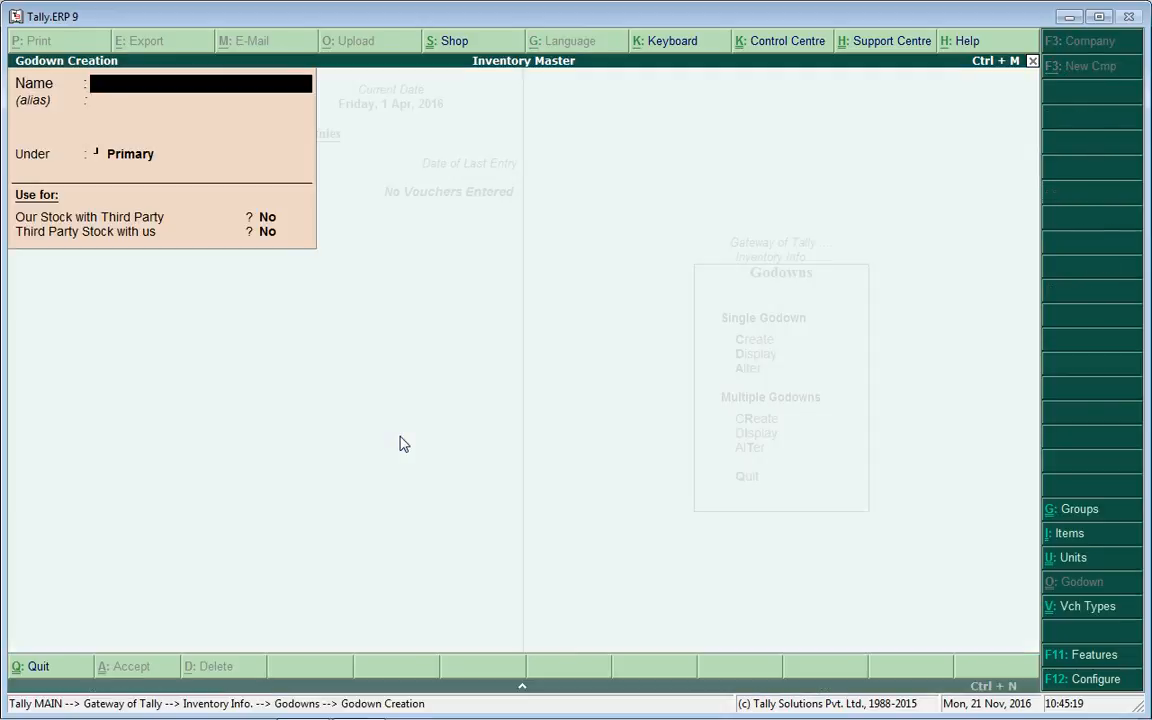
text(Delhi)
text(Godown)
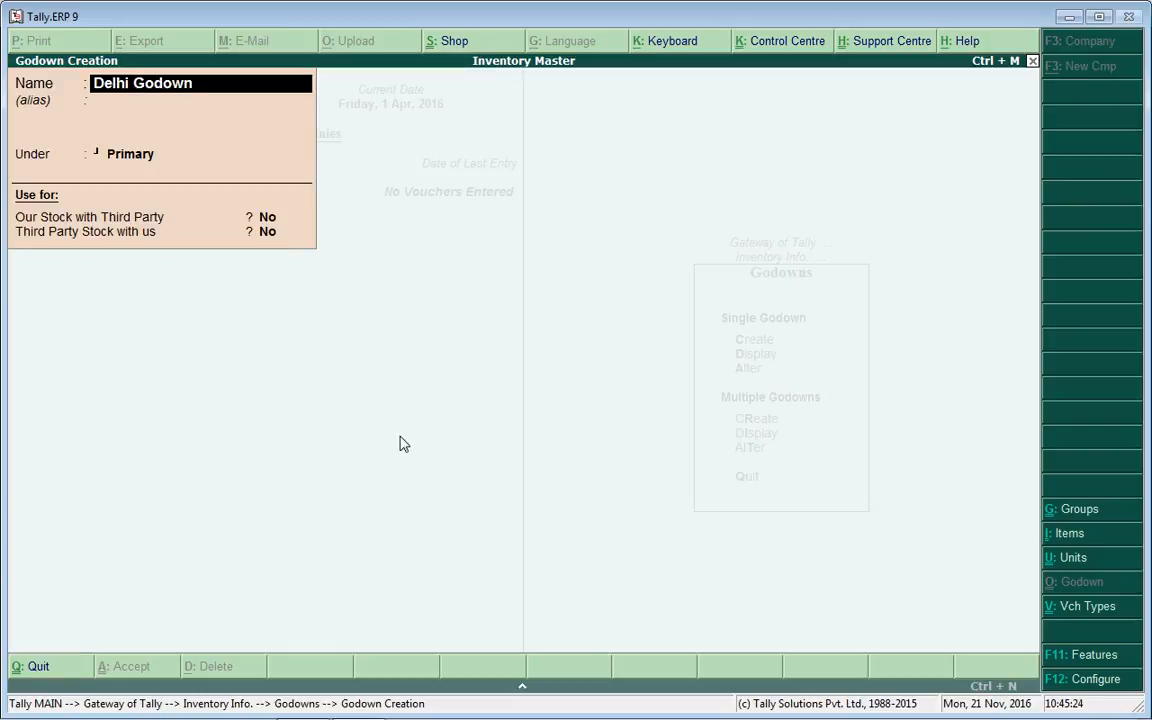
key(Return)
key(Return)
key(Return)
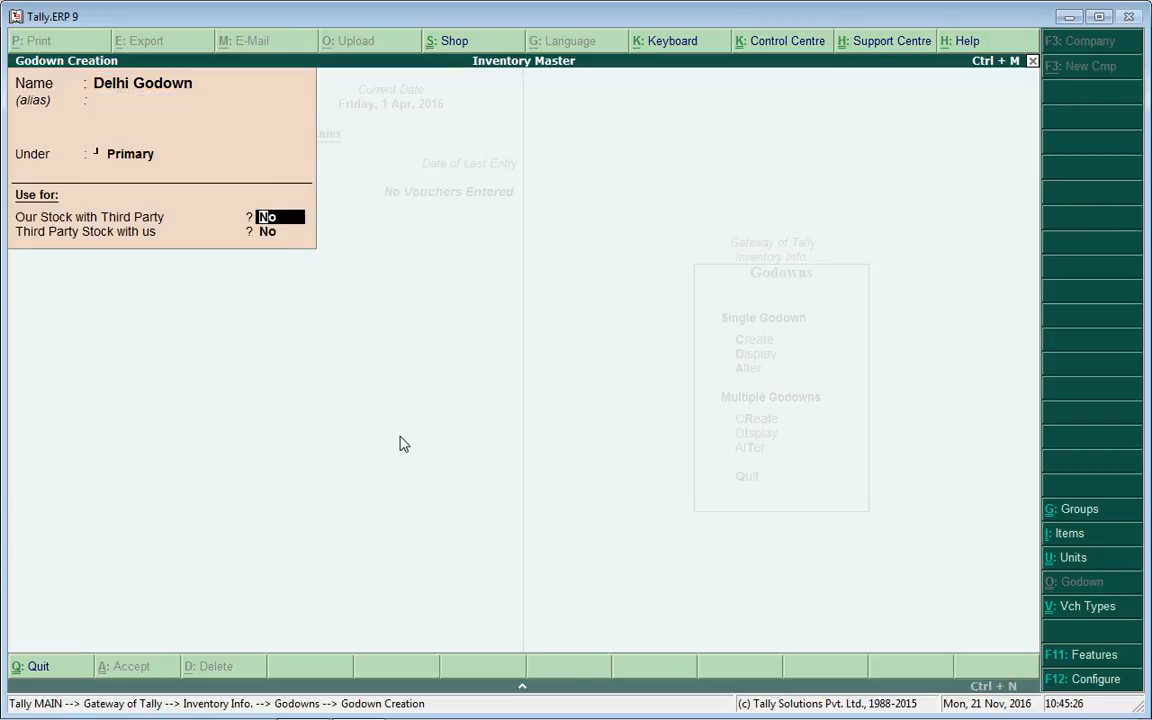
key(Return)
key(Return)
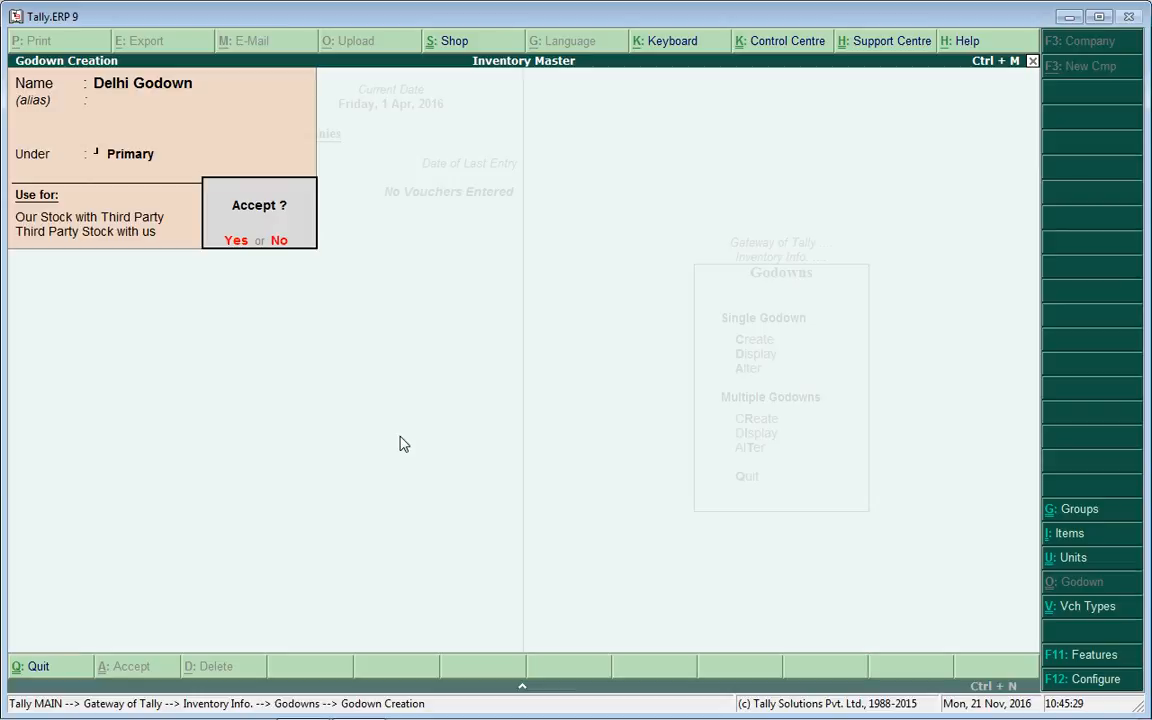
key(Return)
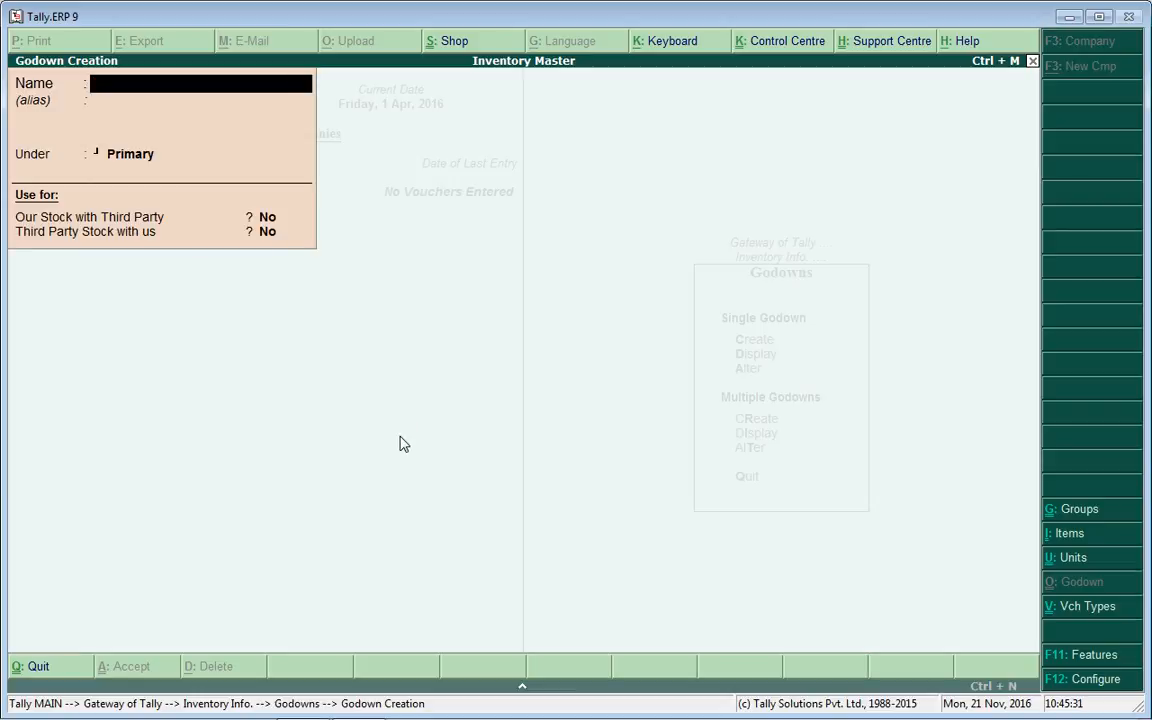
Step: Create a godown named Goa Godown under Primary, with both third-party stock options at No
text(Goa Godown)
key(Return)
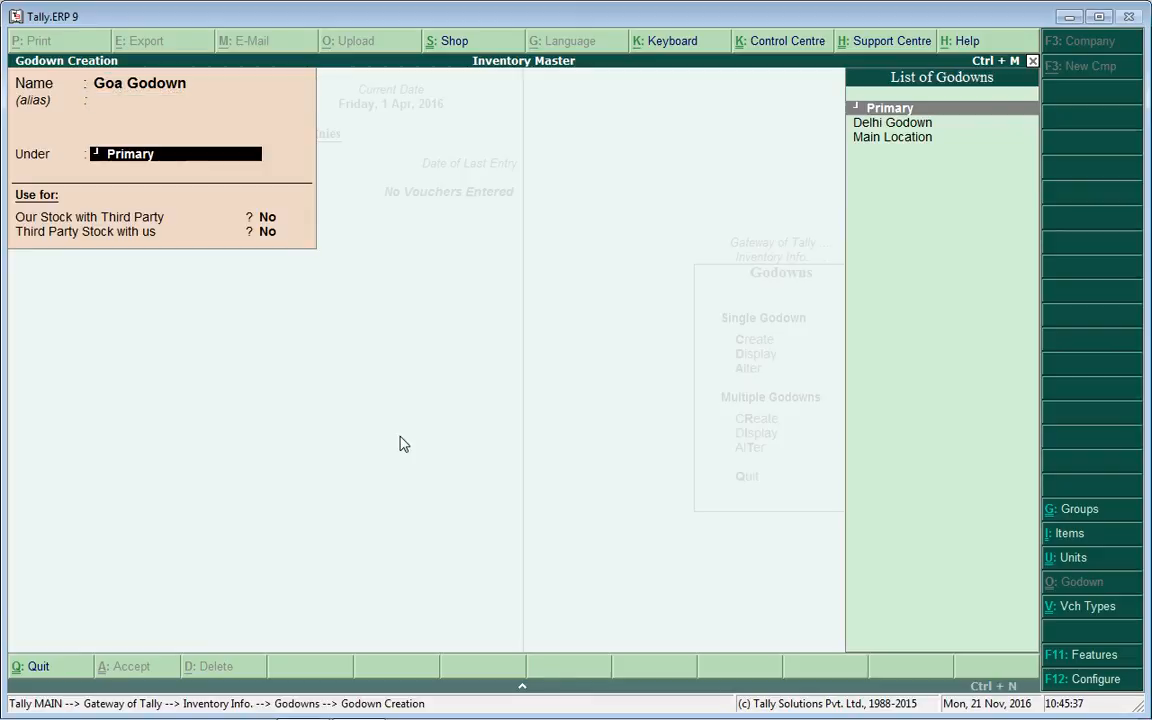
key(Return)
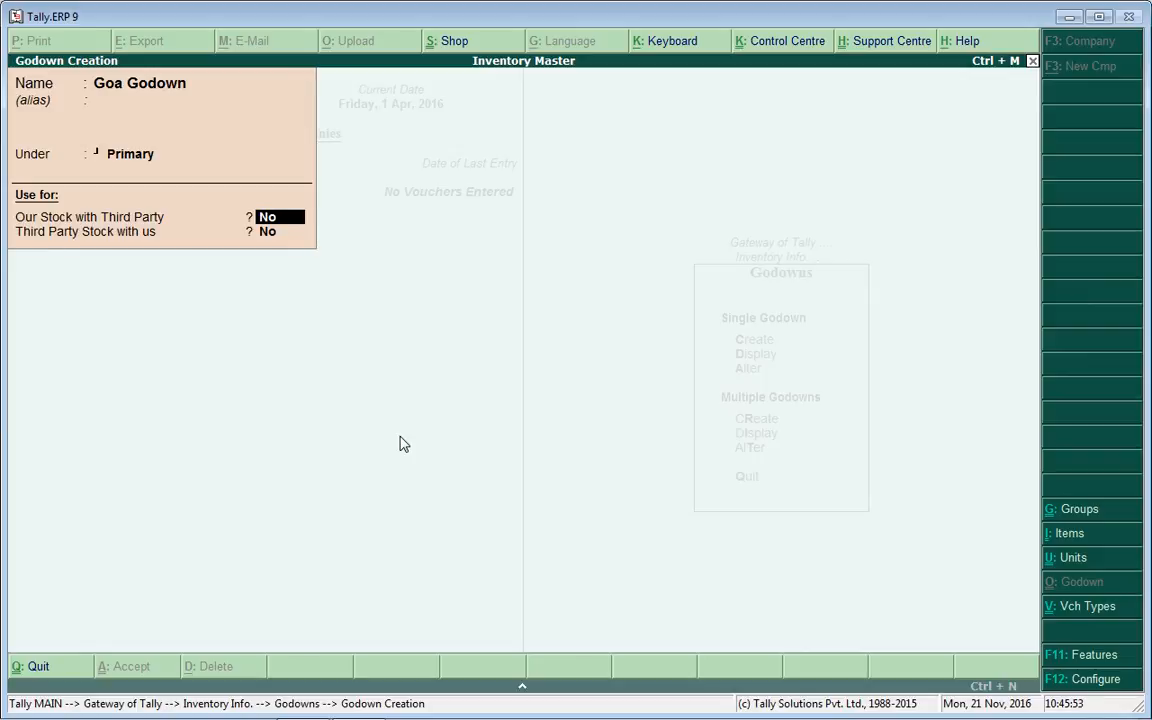
key(Return)
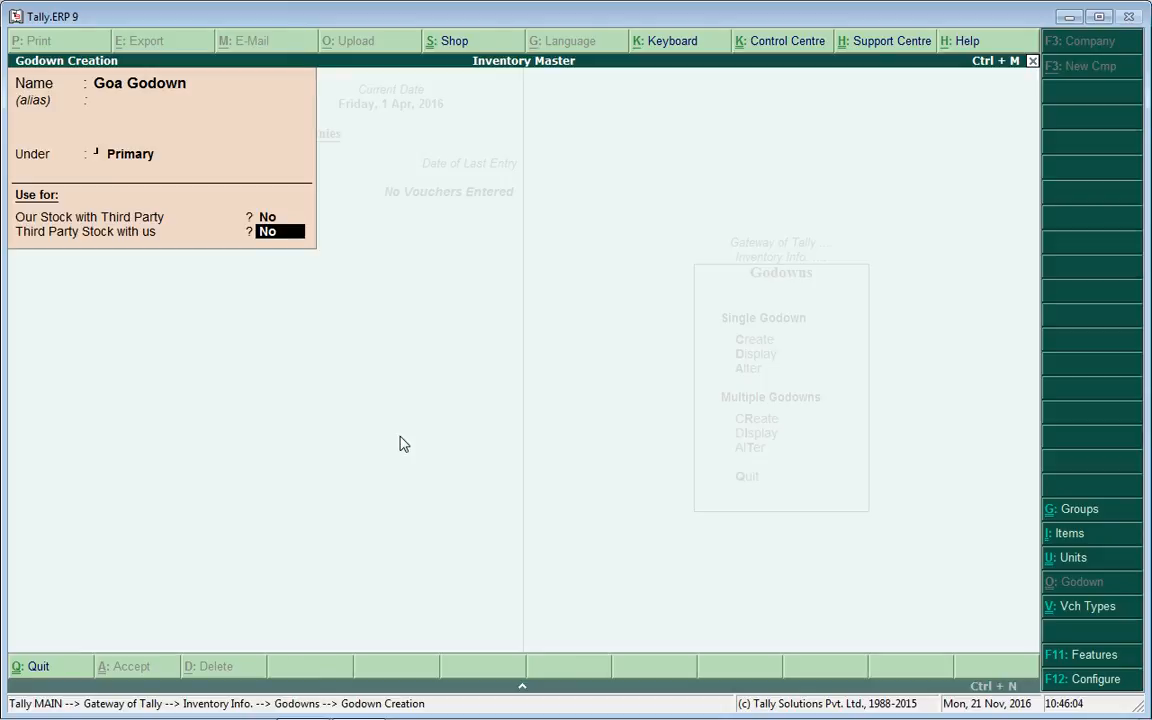
key(Return)
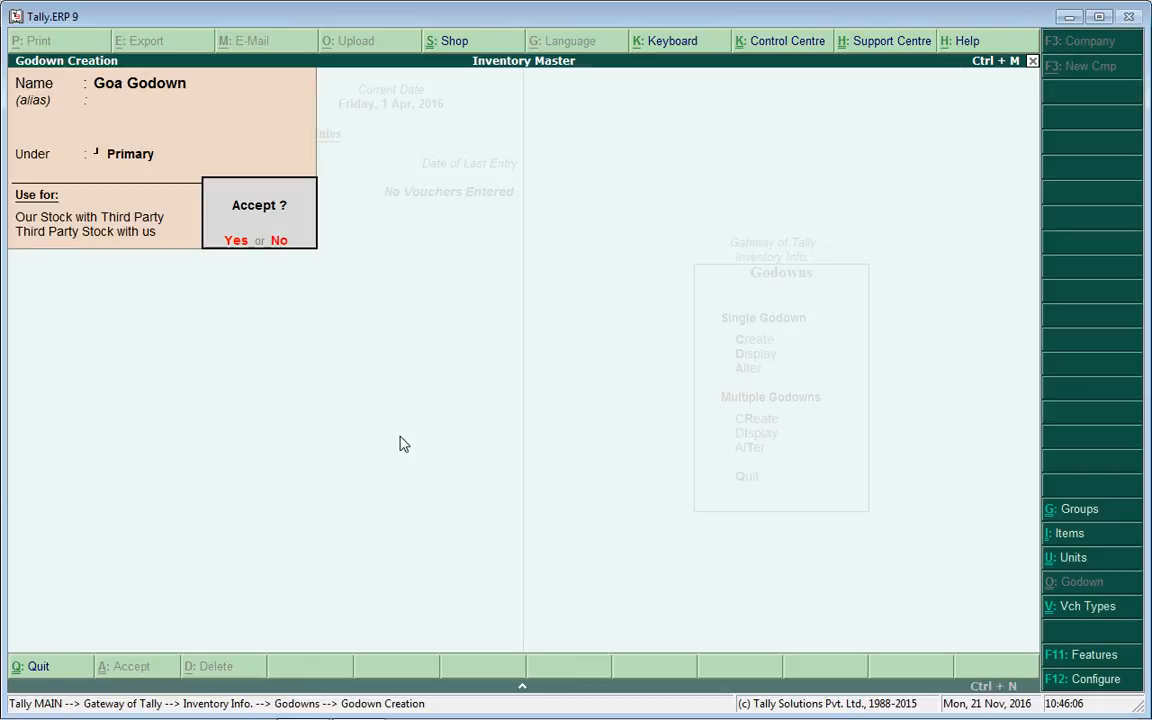
key(Return)
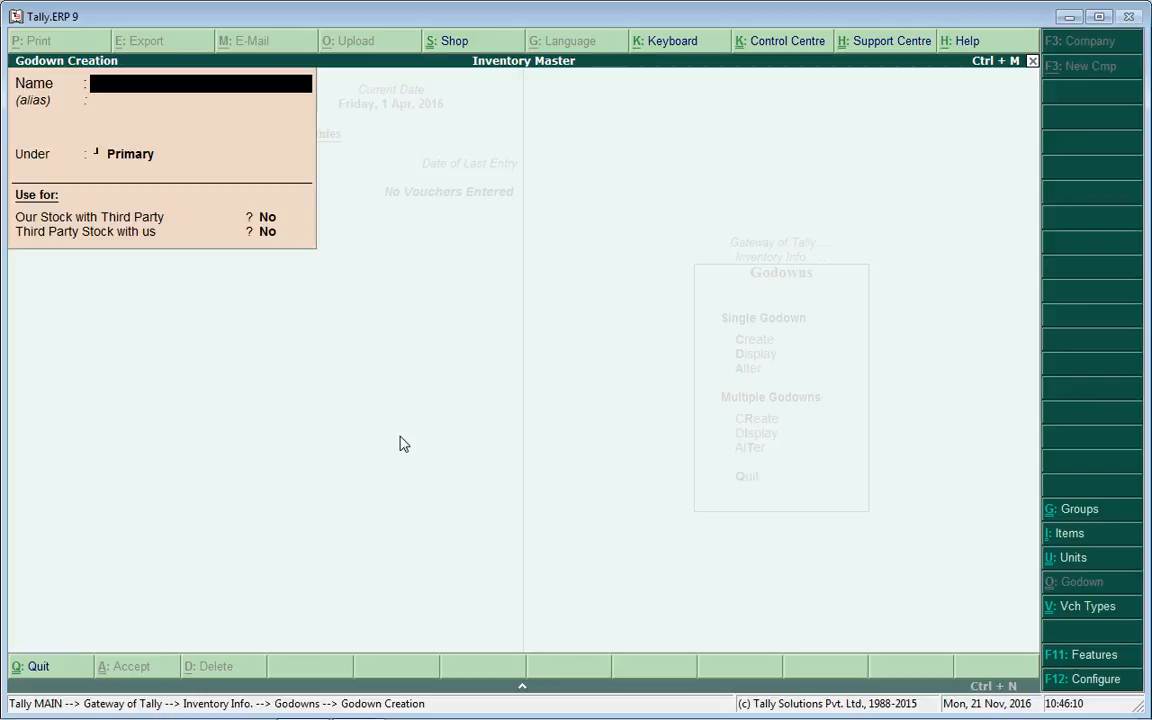
Step: Create a godown named Pune Godown with the default settings, and return to the godown options
text(Pune Godown)
key(Return)
key(Return)
key(Return)
key(Return)
key(Return)
key(Return)
key(Escape)
key(Return)
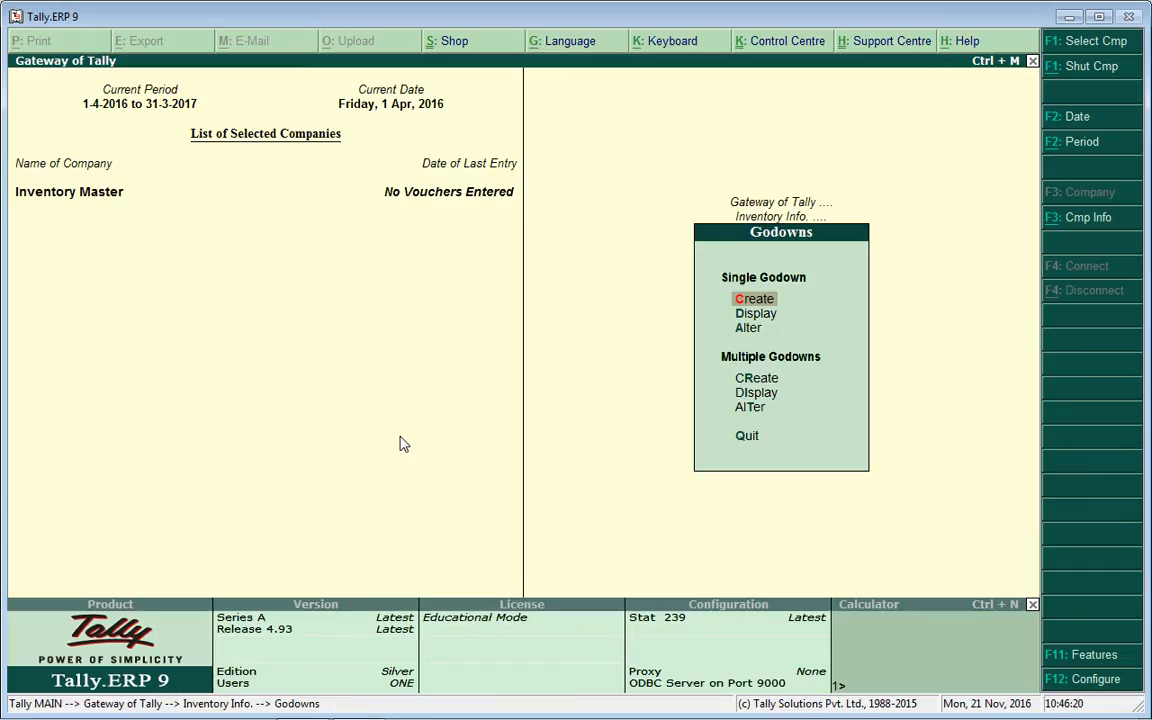
Step: Look through the list of single godowns available for display, and return to the godown options
key(Down)
key(Down)
key(Up)
key(Return)
key(Down)
key(Down)
key(Down)
key(Up)
key(Up)
key(Up)
key(Down)
key(Down)
key(Down)
key(Escape)
Step: Look through the list of godowns available for alteration, and go back to the Gateway of Tally
key(Down)
key(Down)
key(Down)
key(Up)
key(Up)
key(Up)
key(Down)
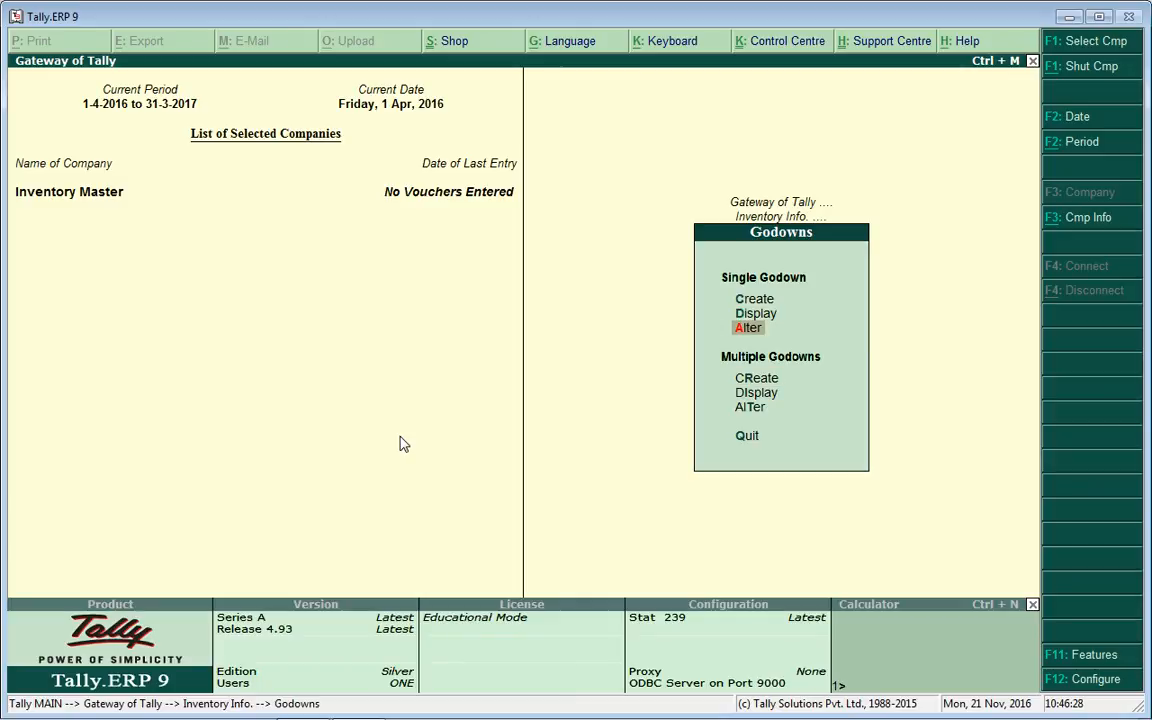
key(Return)
key(Down)
key(Down)
key(Up)
key(Up)
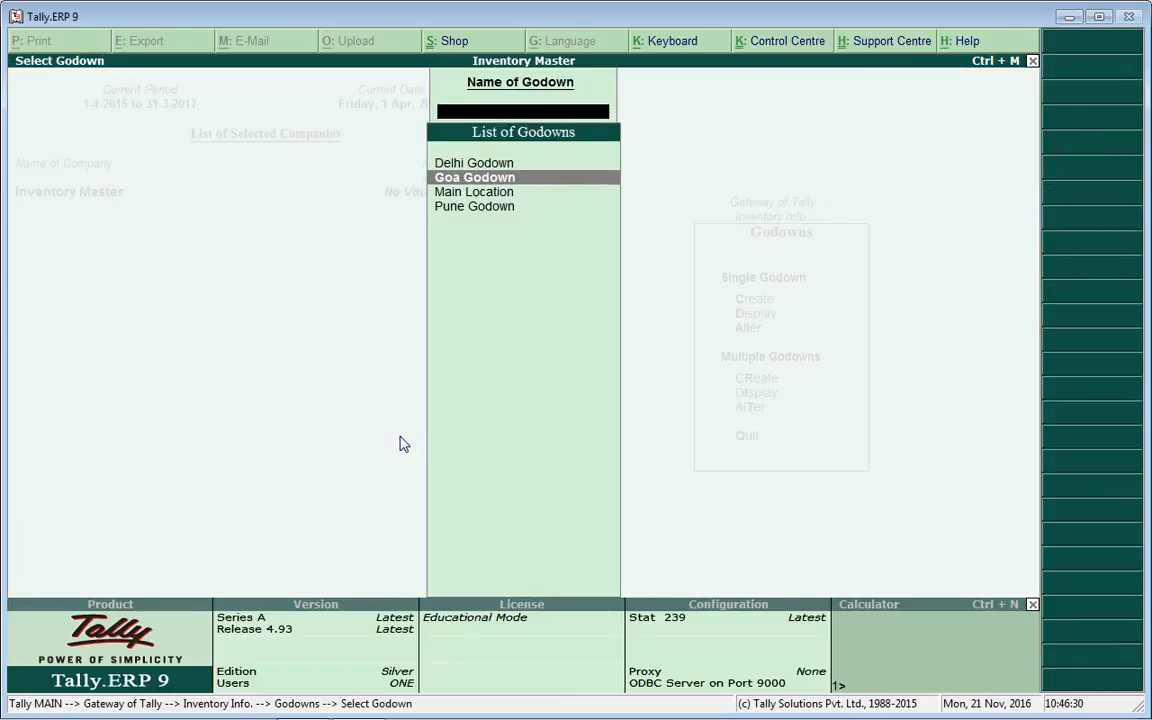
key(Down)
key(Down)
key(Up)
key(Up)
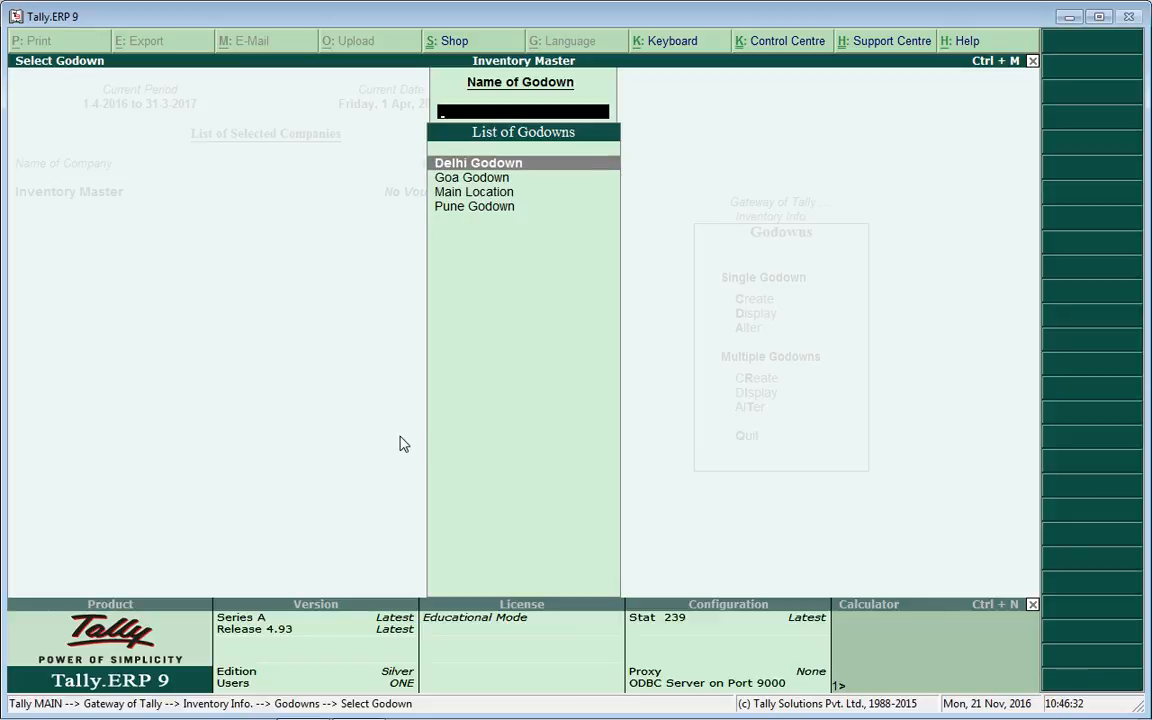
key(Escape)
key(Escape)
key(Escape)
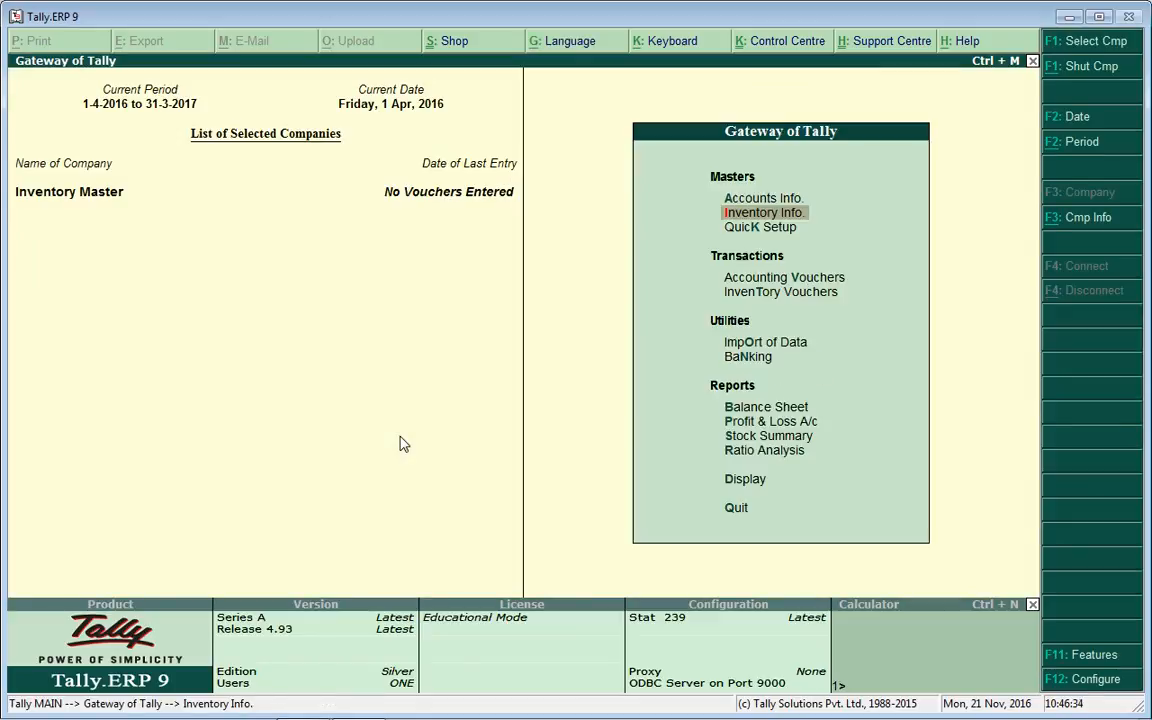
Step: Reopen inventory information and briefly view the stock item options
key(Down)
key(Down)
key(Up)
key(Up)
key(Return)
key(Down)
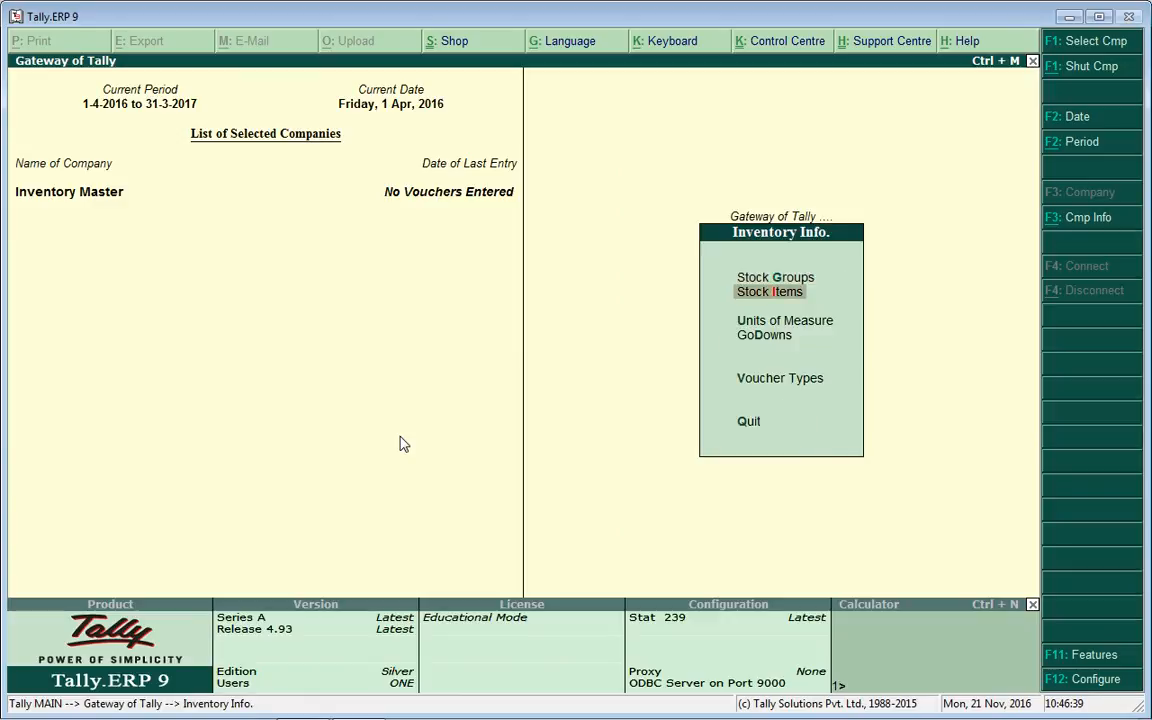
key(Return)
key(Escape)
Step: Look through the list of units of measure available for display, and return to inventory information
key(Down)
key(Return)
key(Down)
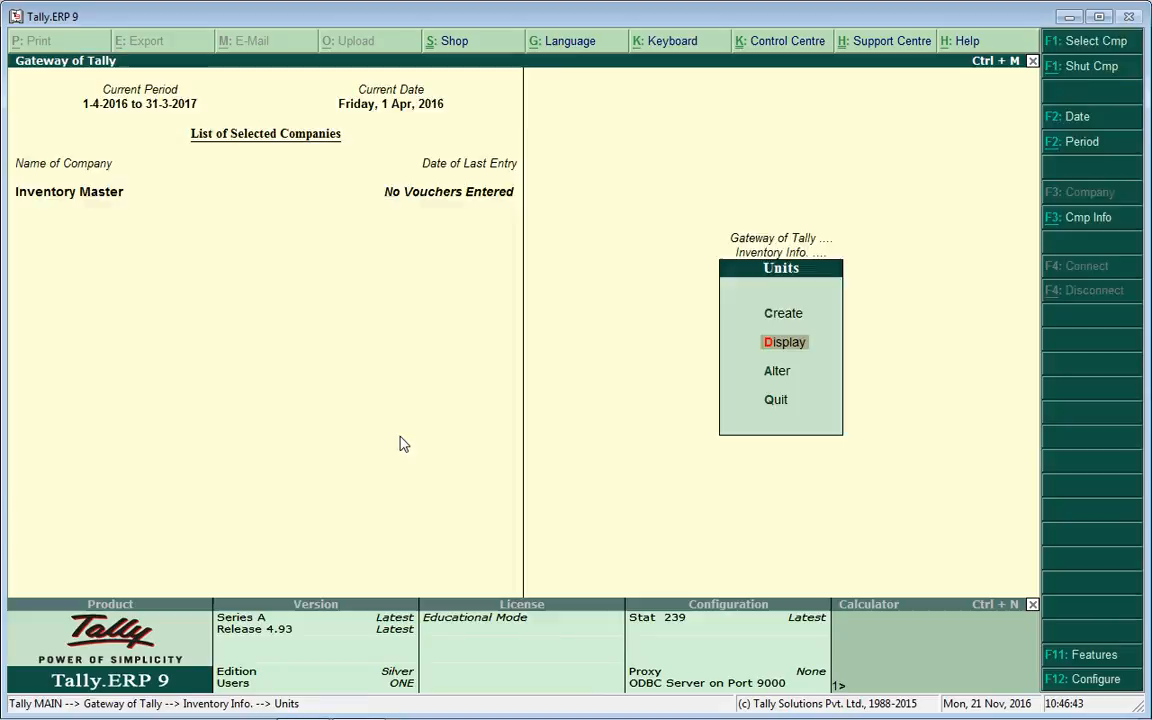
key(Return)
key(Down)
key(Down)
key(Up)
key(Up)
key(Down)
key(Down)
key(Down)
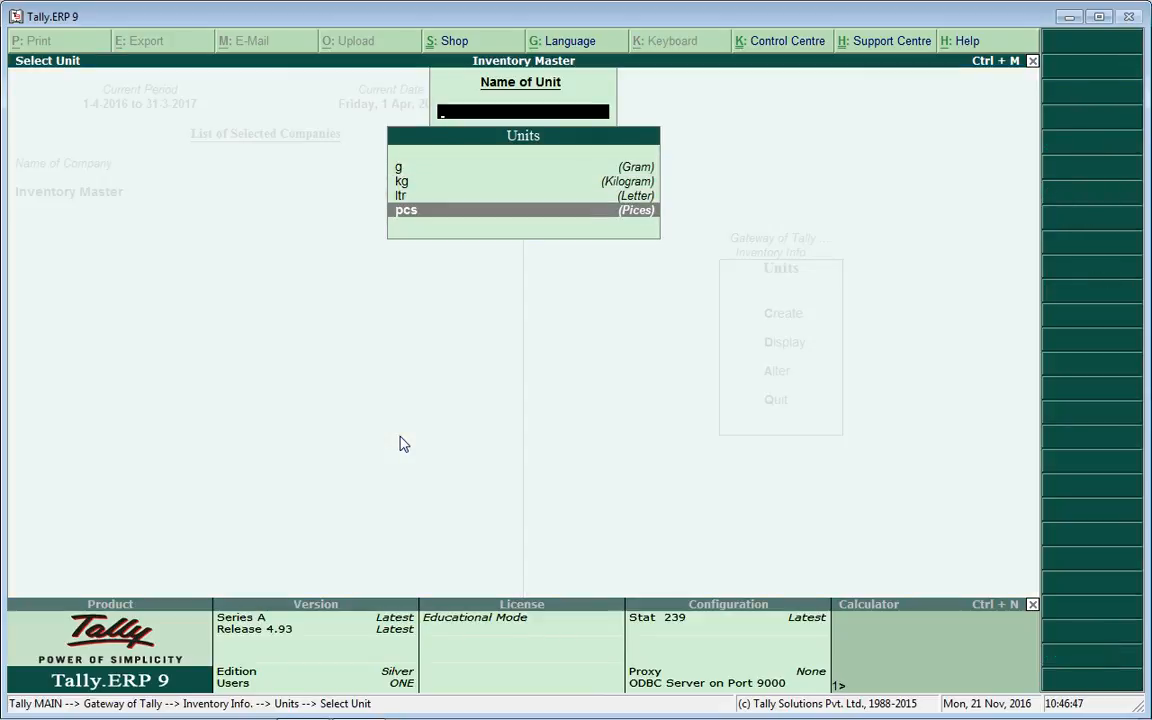
key(Escape)
key(Escape)
Step: Look through the list of stock groups available for display, and return to inventory information
key(Up)
key(Up)
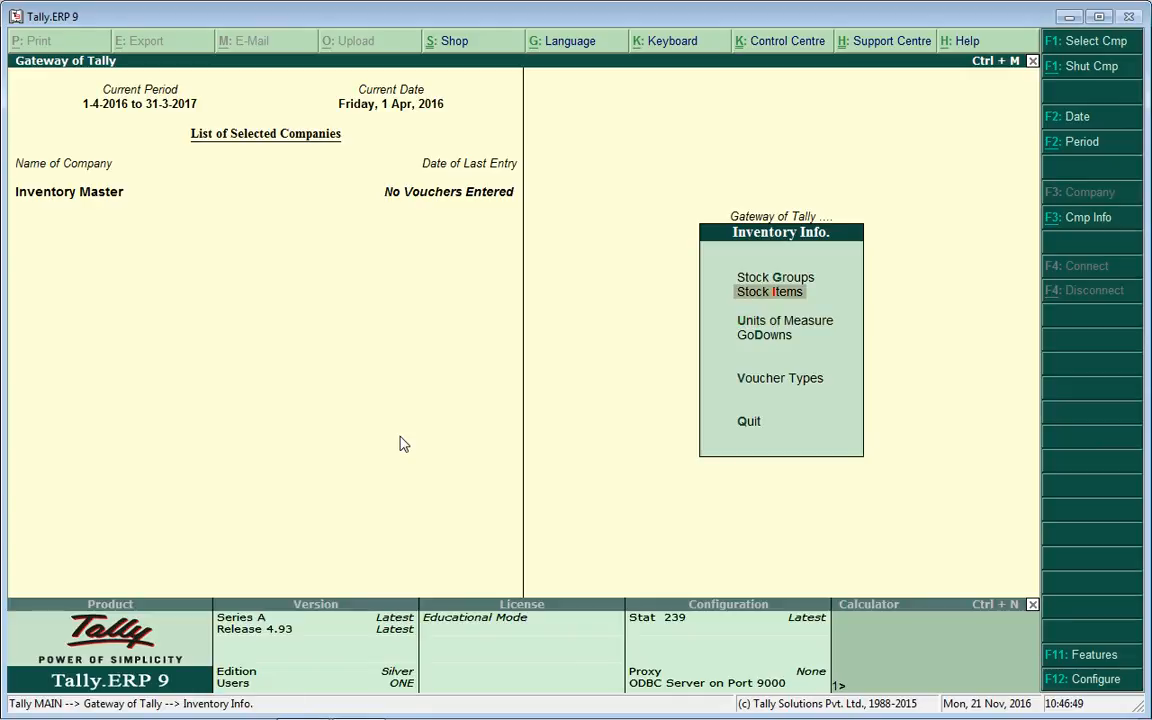
key(Return)
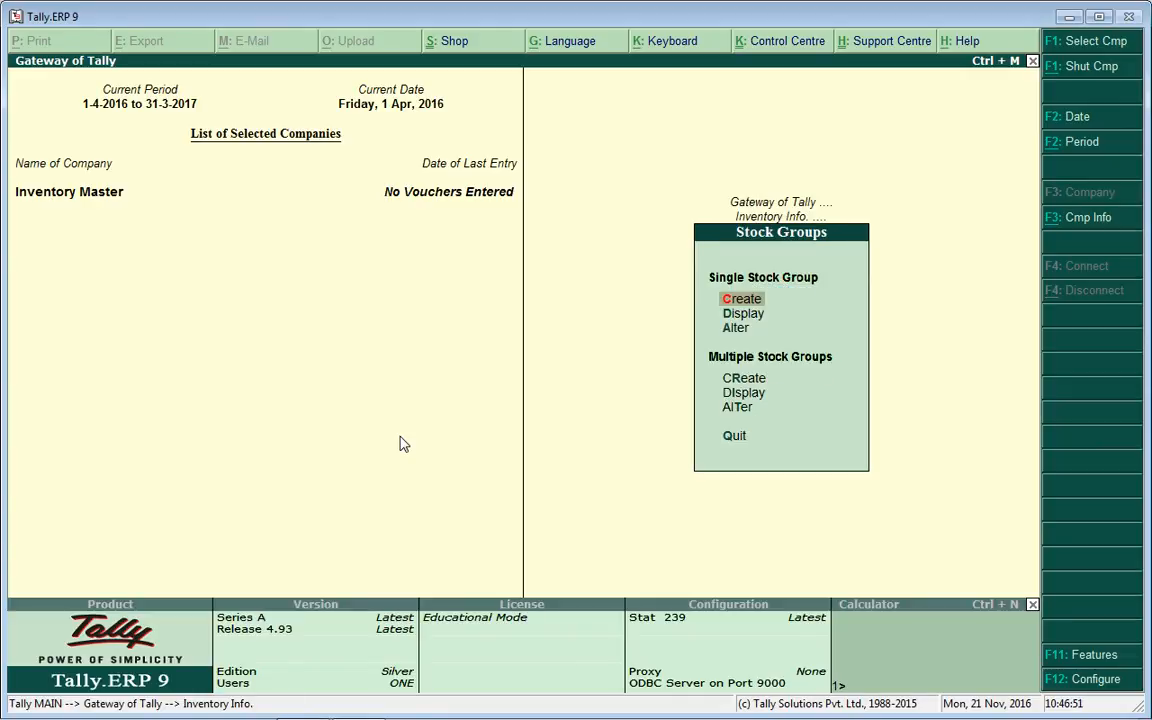
key(Down)
key(Return)
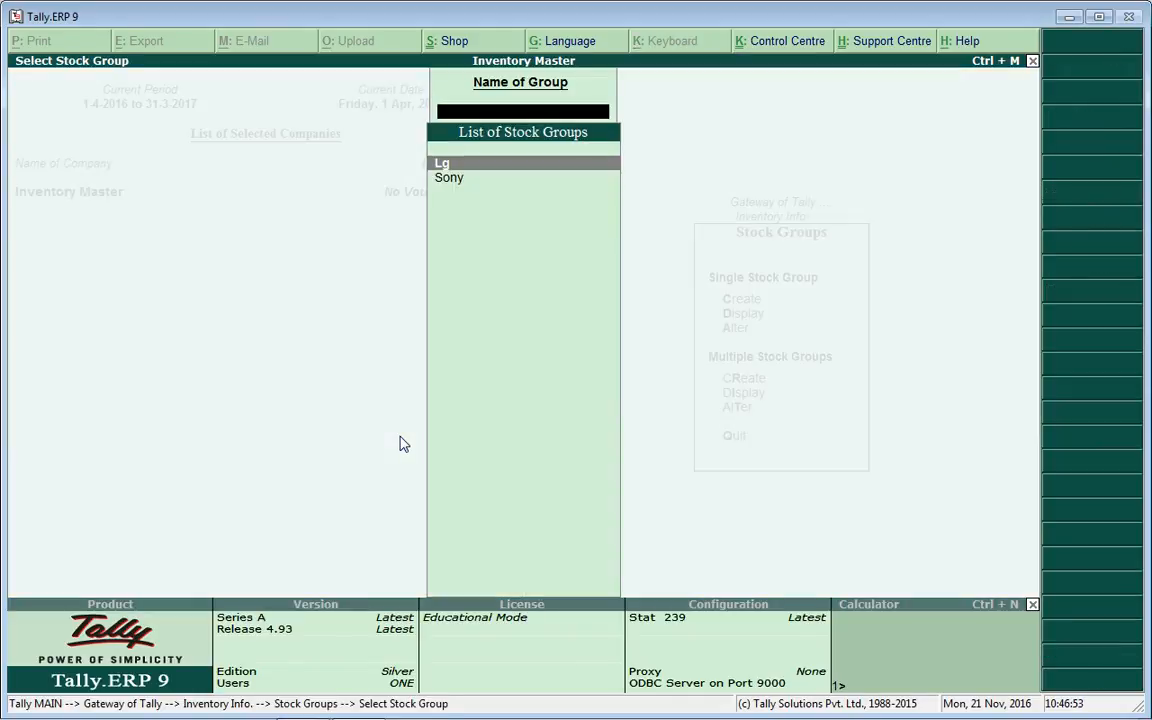
key(Down)
key(Up)
key(Down)
key(Up)
key(Escape)
key(Escape)
Step: Look through the list of single stock items available for display
key(Down)
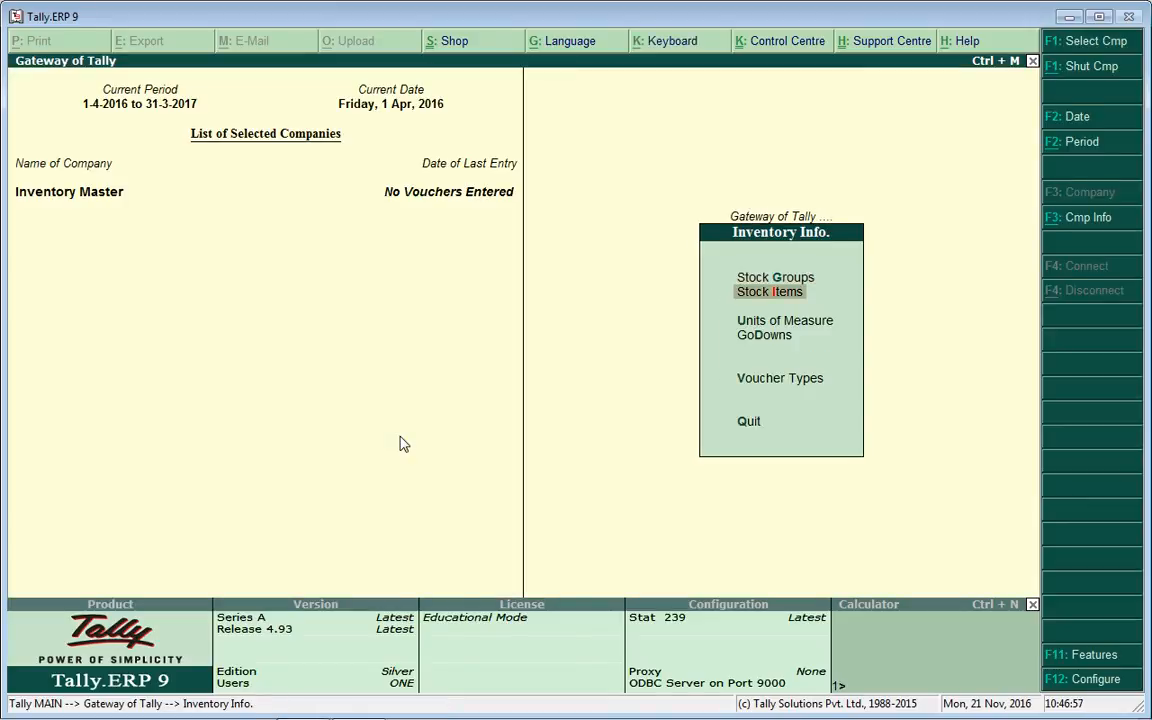
key(Return)
key(Down)
key(Down)
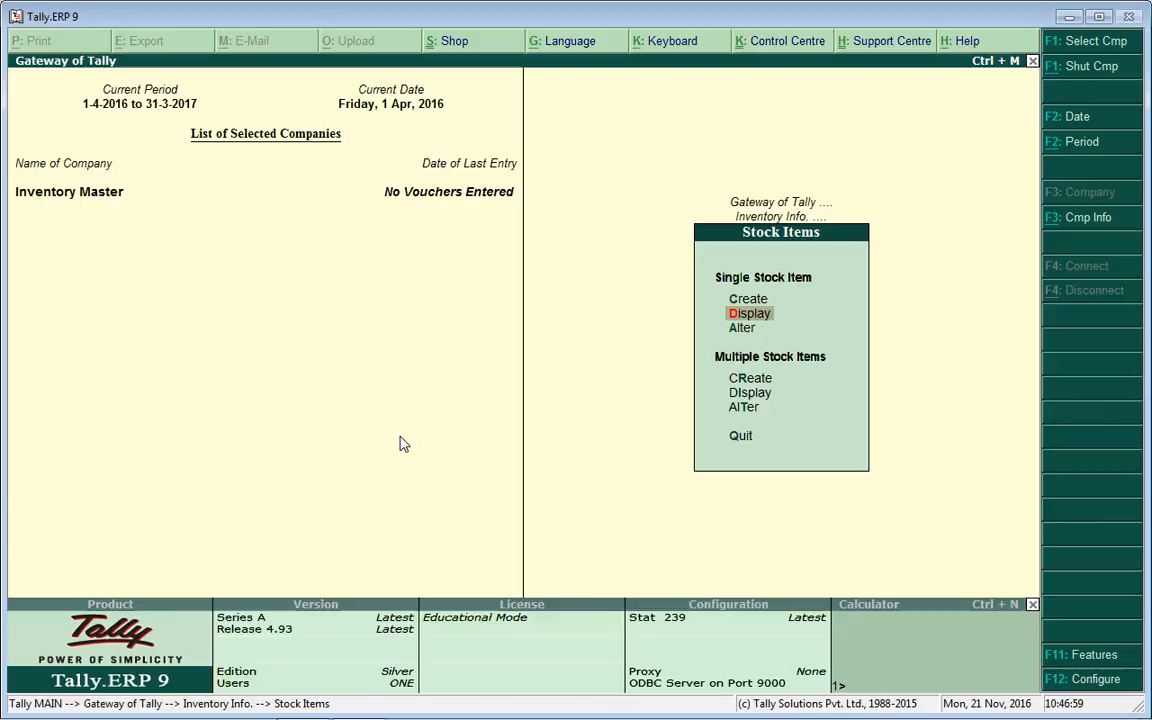
key(Up)
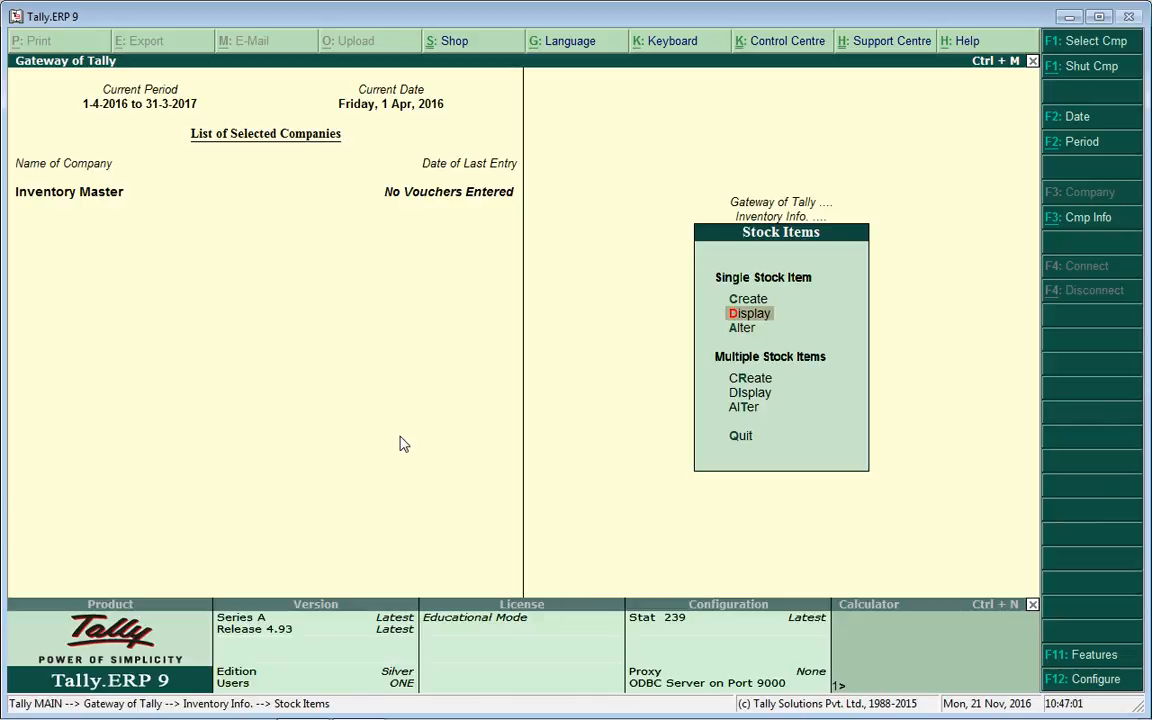
key(Return)
key(Down)
key(Down)
key(Down)
key(Up)
key(Up)
key(Up)
key(Up)
key(Up)
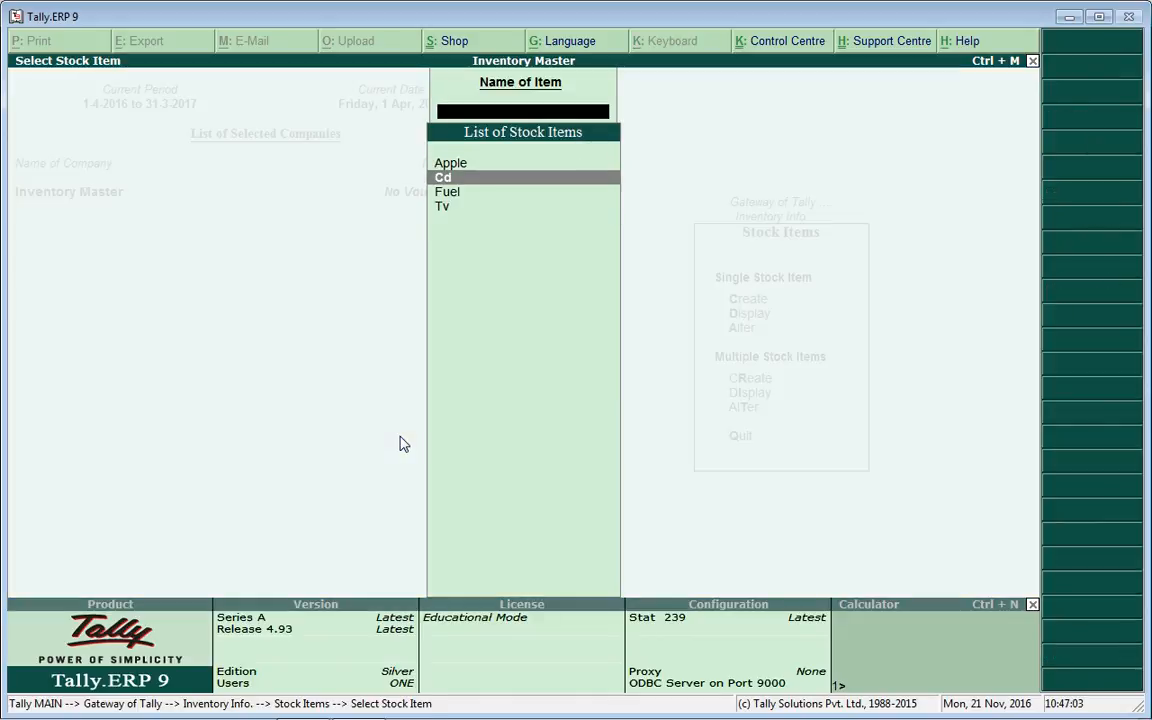
Step: Review every stock item name in the single-item display list, and return to inventory information
key(Up)
key(Up)
key(Down)
key(Down)
key(Down)
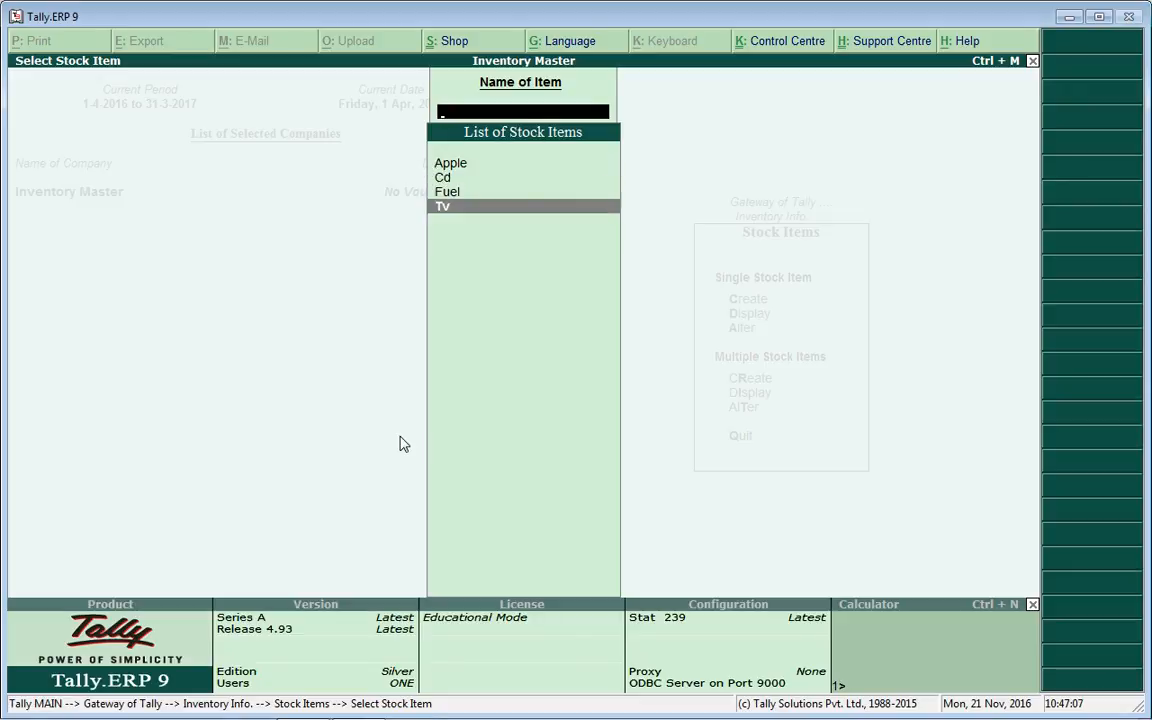
key(Up)
key(Up)
key(Up)
key(Down)
key(Down)
key(Down)
key(Up)
key(Up)
key(Up)
key(Down)
key(Down)
key(Down)
key(Escape)
key(Escape)
Step: Open the company's inventory features and check the Maintain Multiple Godowns setting under Storage & Classification
key(Down)
key(Down)
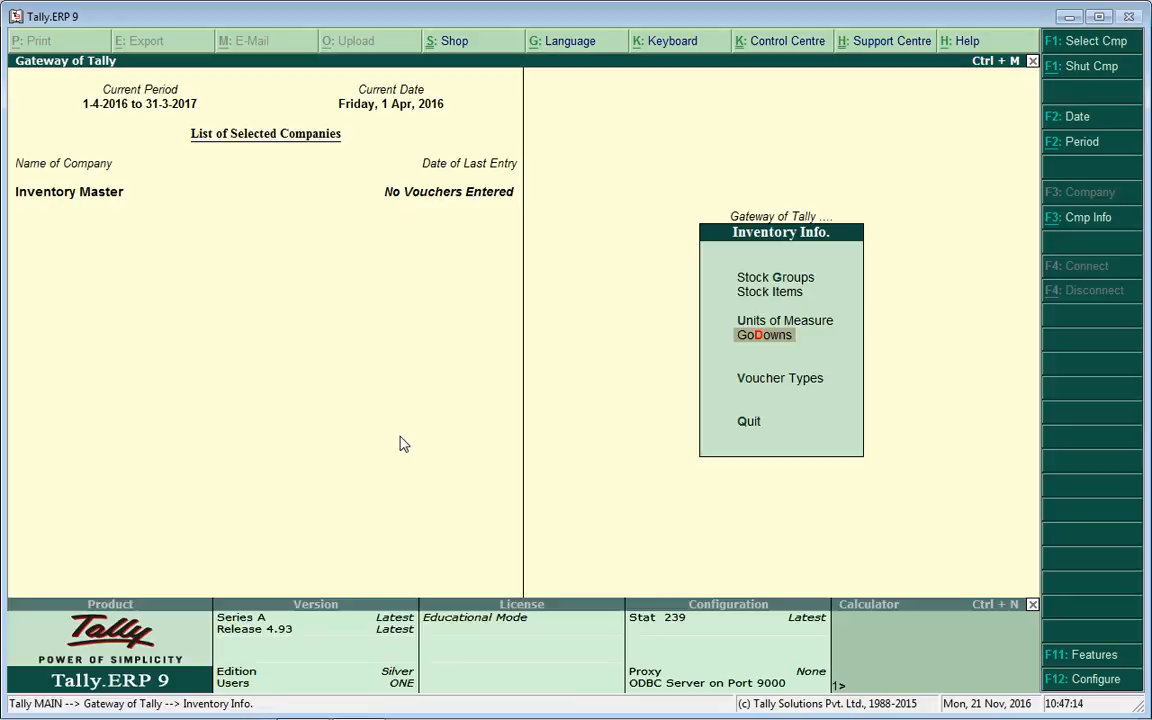
key(F11)
key(i)
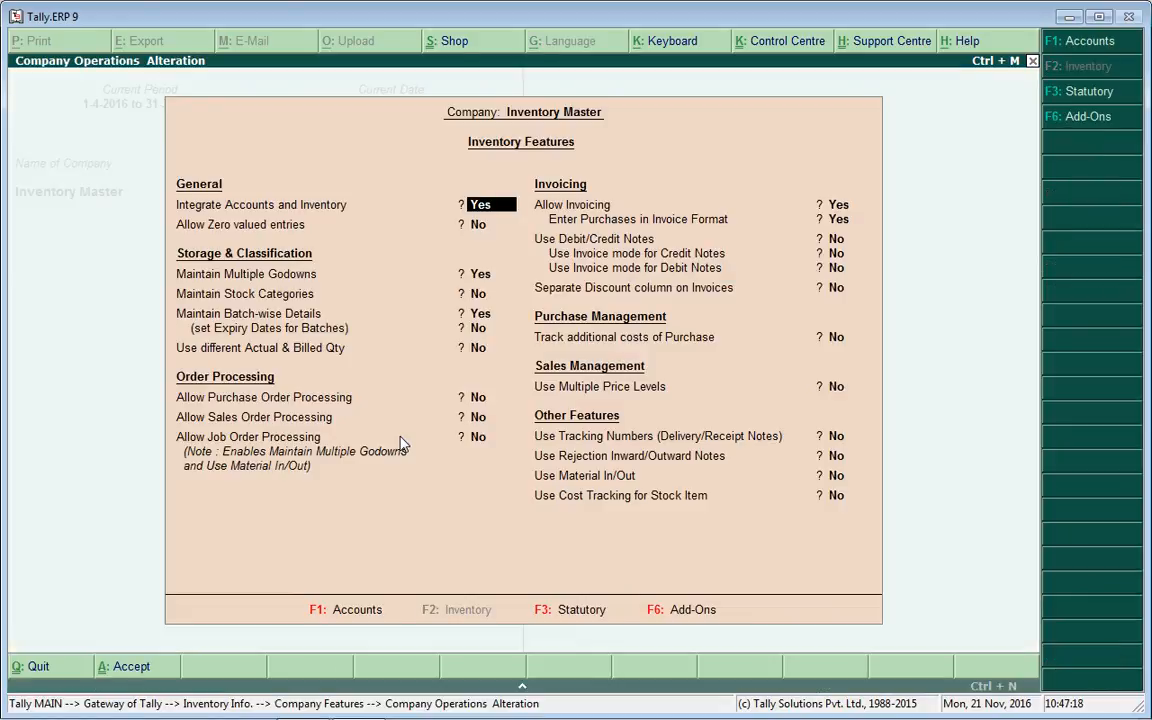
key(Down)
key(Down)
key(Down)
key(Up)
key(Up)
key(Down)
key(Down)
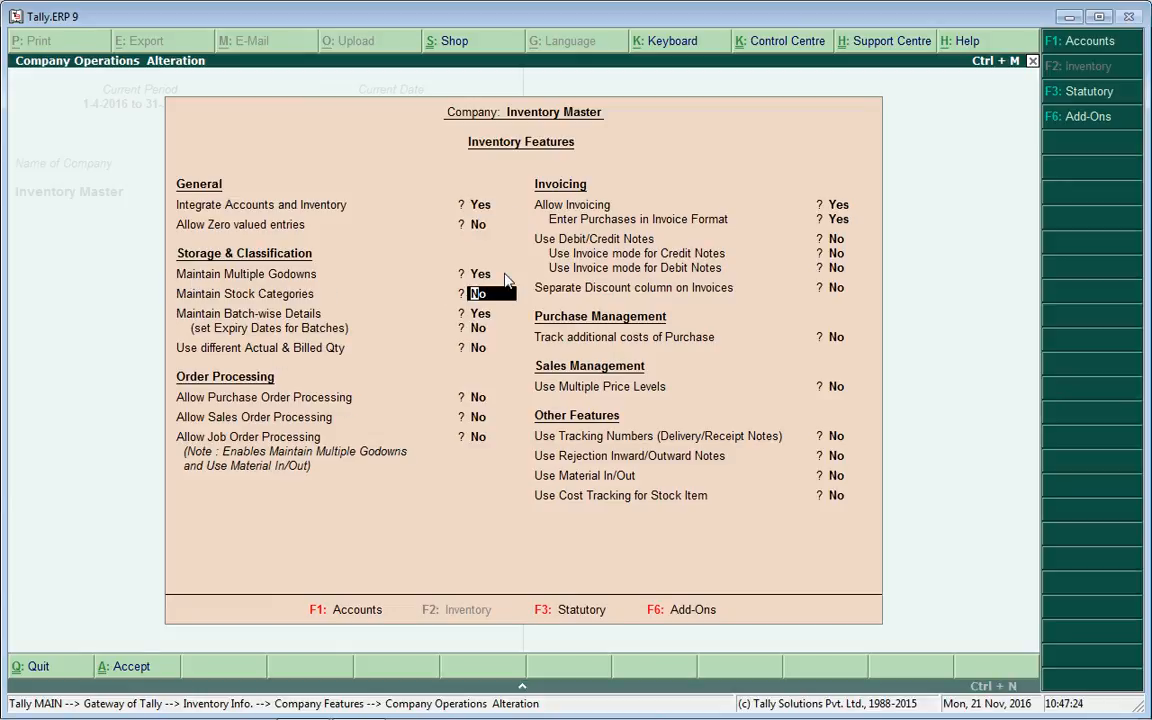
Step: Go through the remaining inventory features, accept them as they are, and return to inventory information
key(Down)
key(Down)
key(Down)
key(Down)
key(Down)
key(Down)
key(Down)
key(Down)
key(Down)
key(Down)
key(Down)
key(Down)
key(Down)
key(Down)
key(Down)
key(Return)
key(Return)
key(Return)
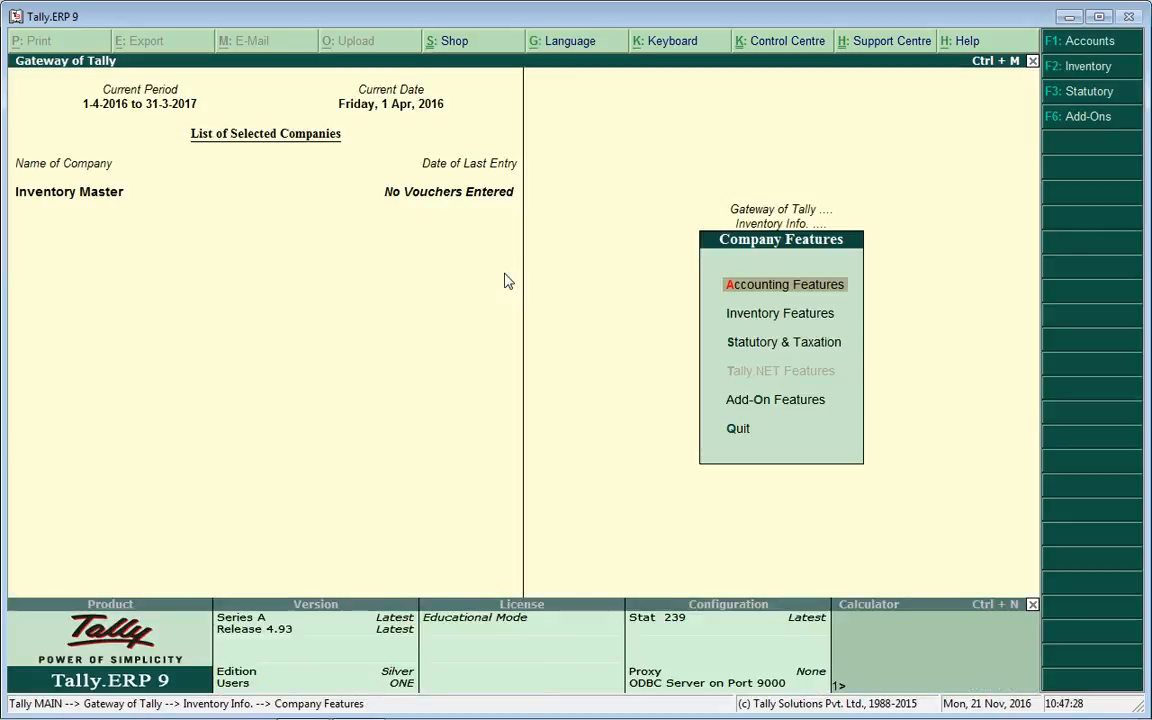
key(Escape)
Step: Open the list of single godowns available for display
key(Down)
key(Down)
key(Down)
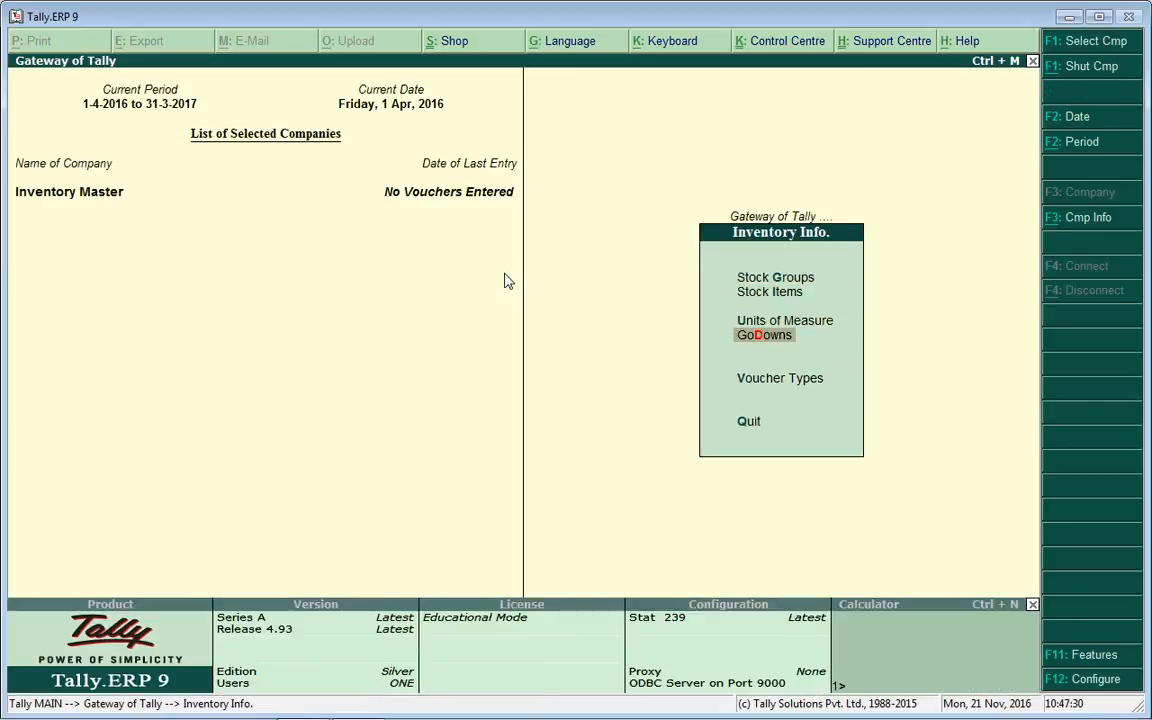
key(Return)
key(Down)
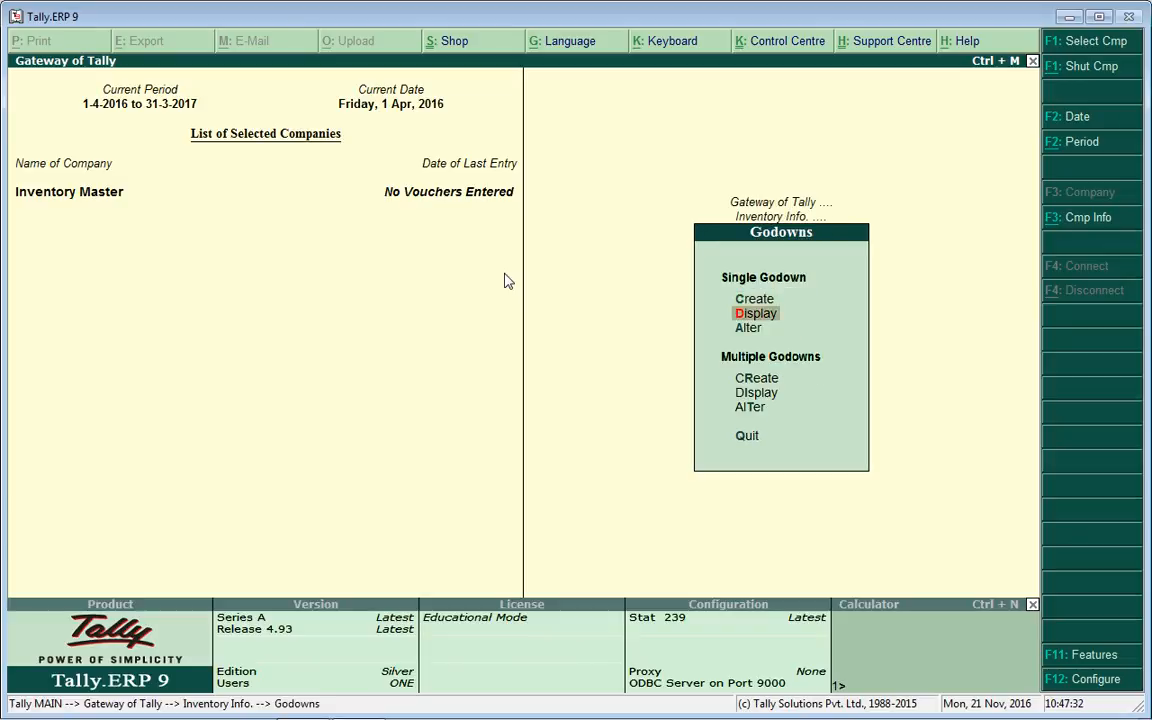
key(Return)
Step: Look through the names in the list of godowns, and leave the list
key(Down)
key(Down)
key(Down)
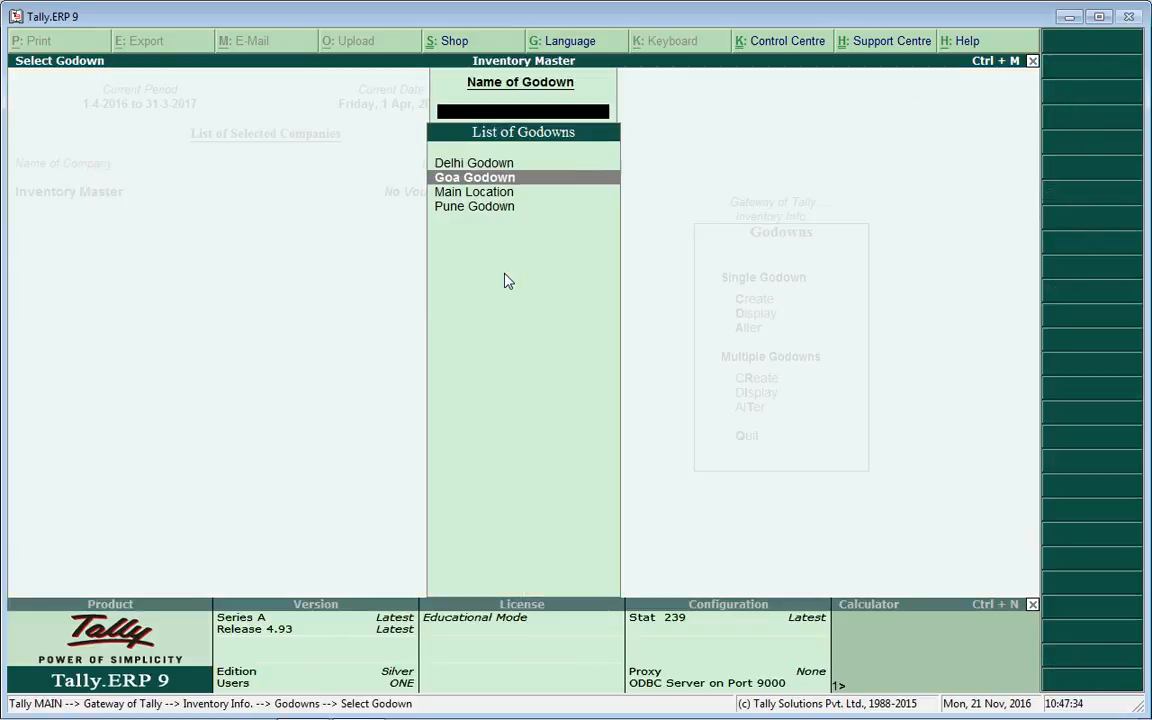
key(Up)
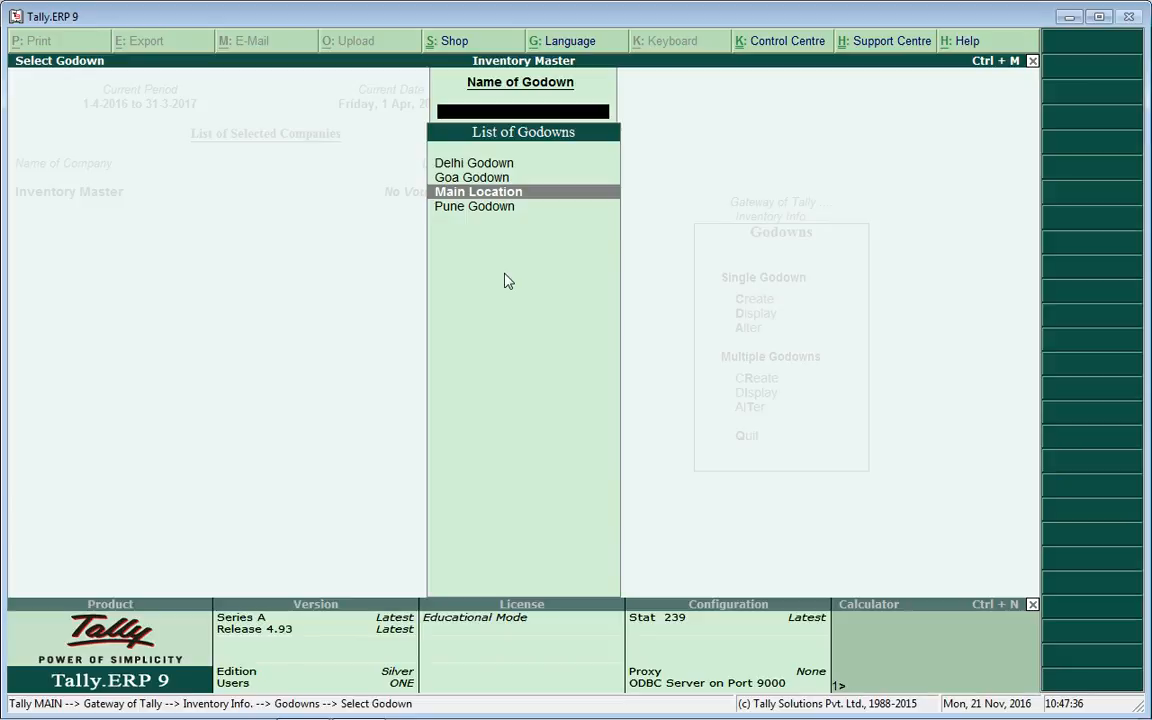
key(Up)
key(Up)
key(Down)
key(Down)
key(Down)
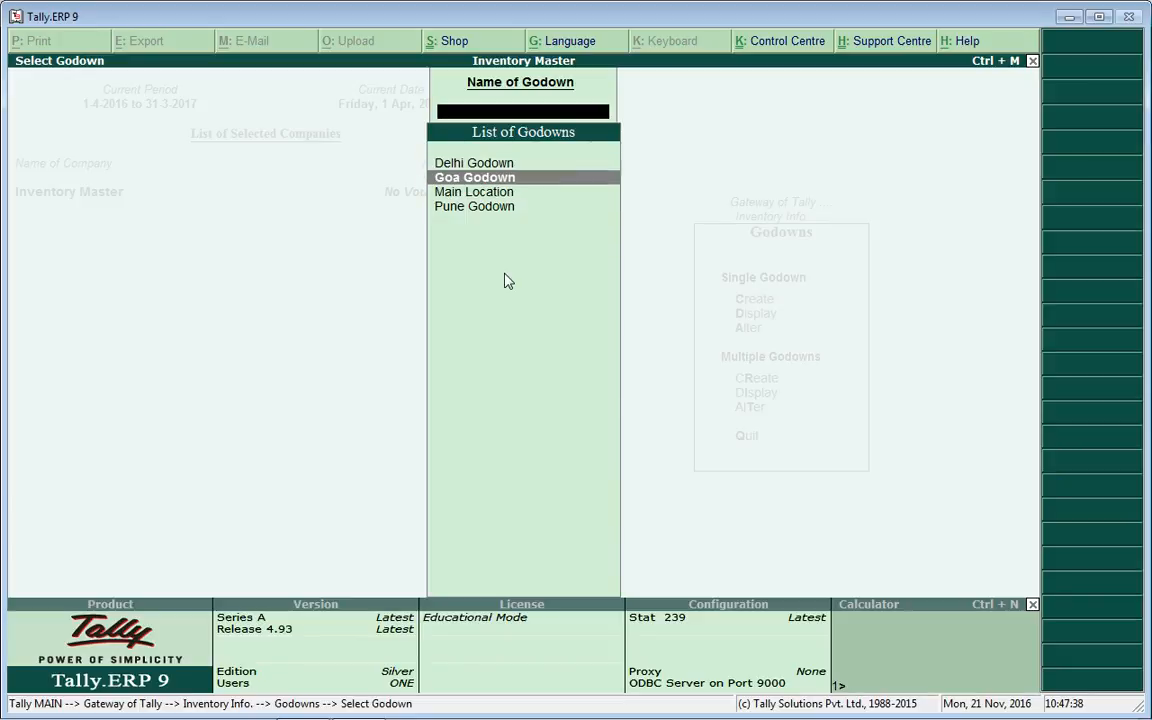
key(Up)
key(Up)
key(Up)
key(Down)
key(Down)
key(Down)
key(Up)
key(Up)
key(Up)
key(Down)
key(Down)
key(Down)
key(Up)
key(Up)
key(Up)
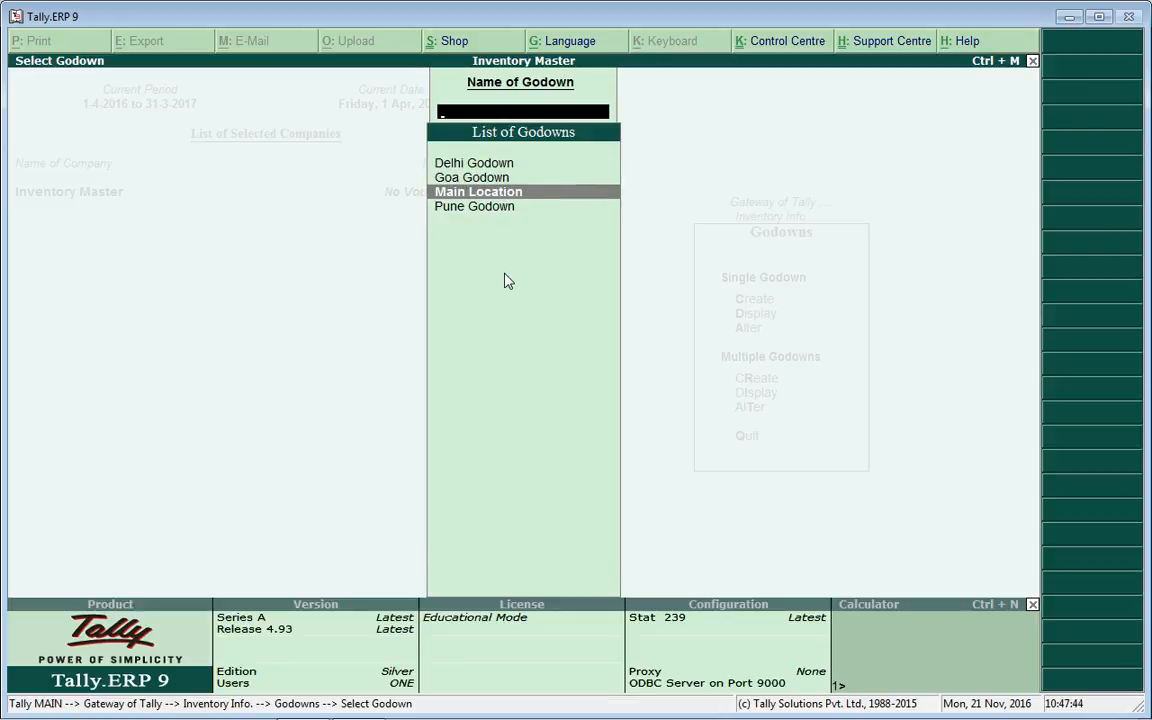
key(Down)
key(Escape)
key(Escape)
key(Escape)
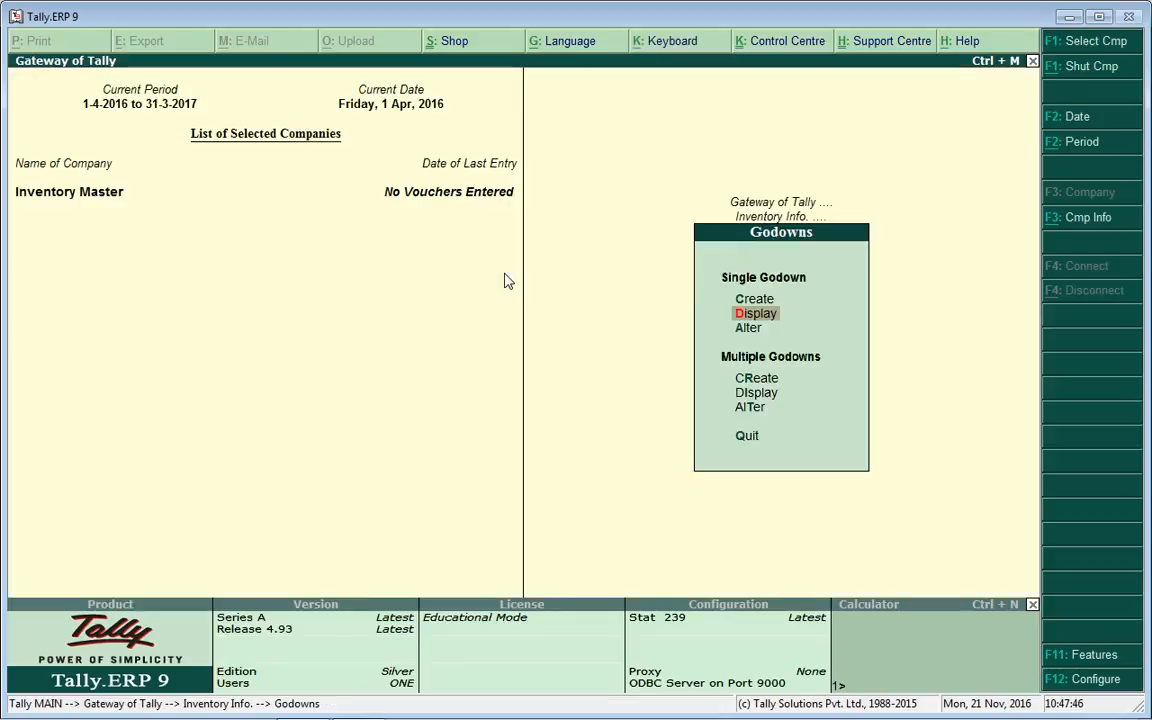